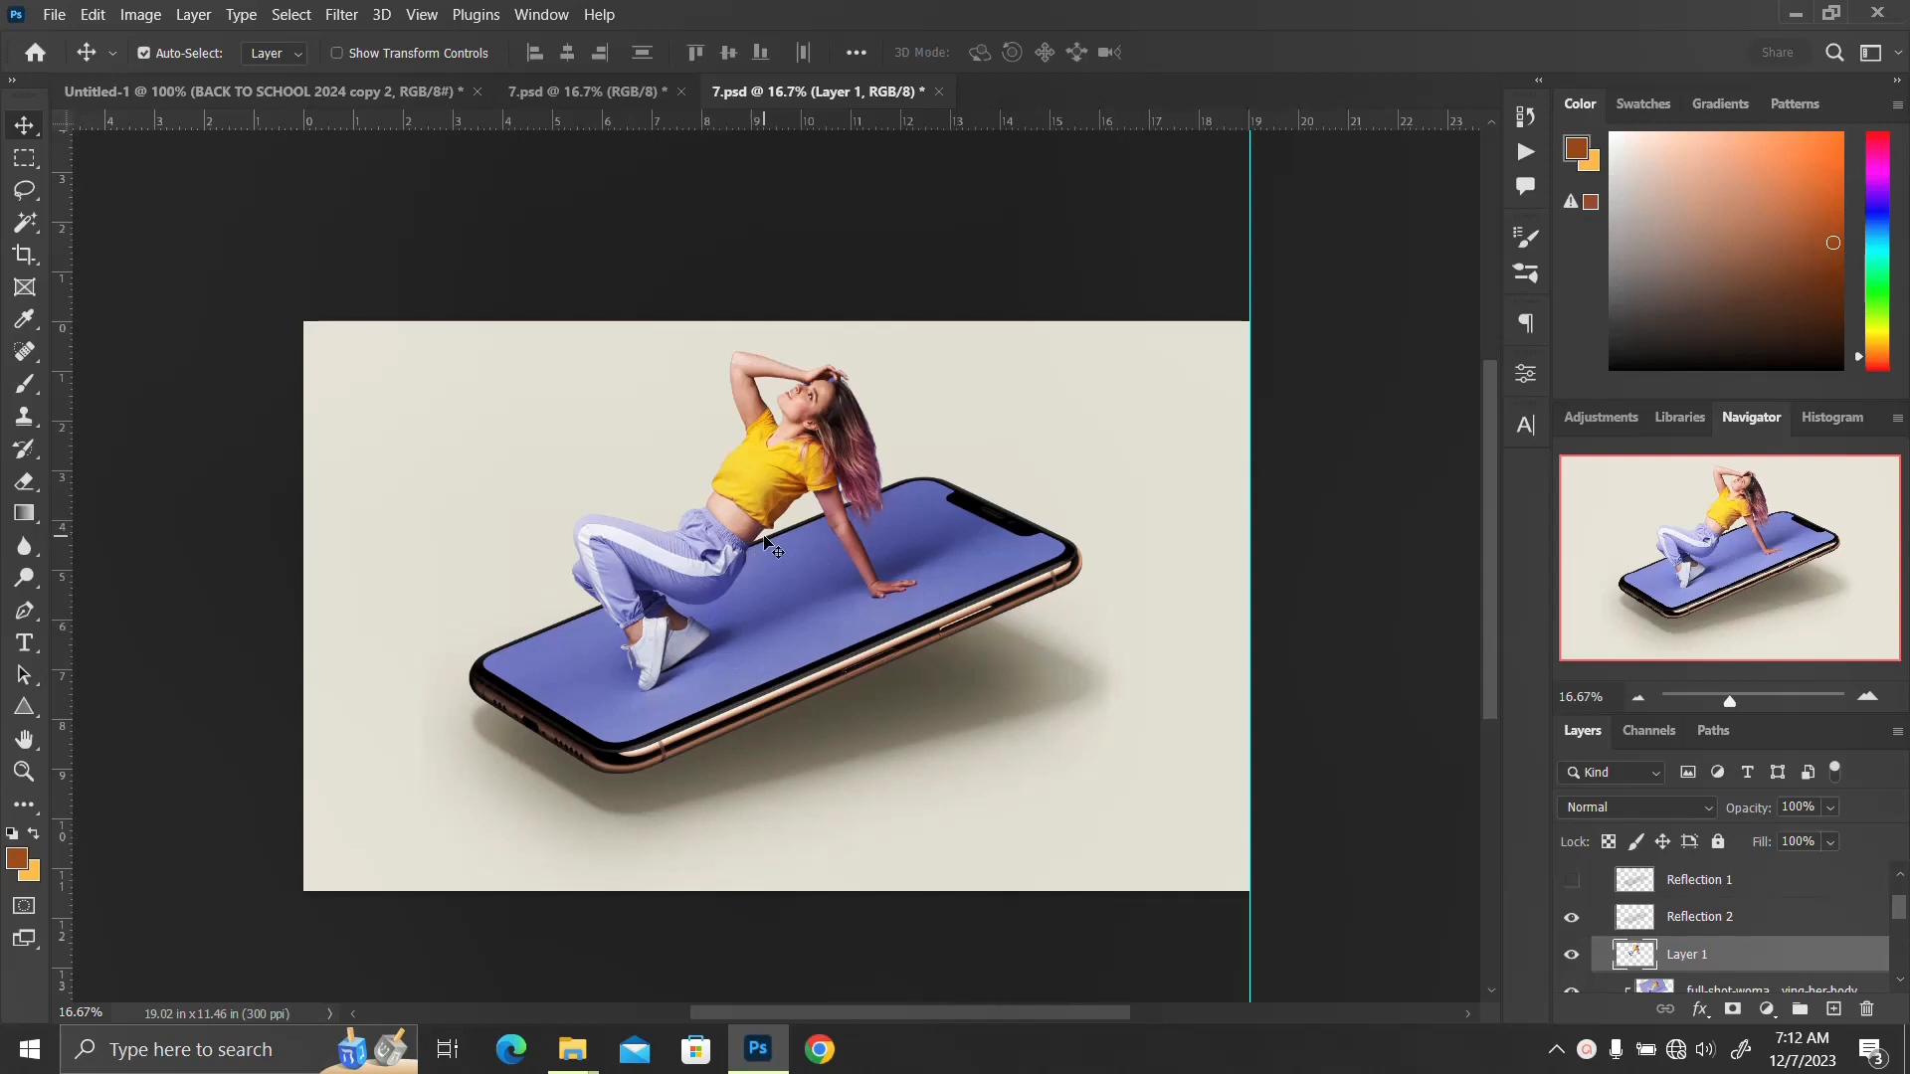
# - Compare the two finished pop-out compositions in the open 7.psd documents
pyautogui.scroll(-1, 763, 539)
pyautogui.click(621, 95)
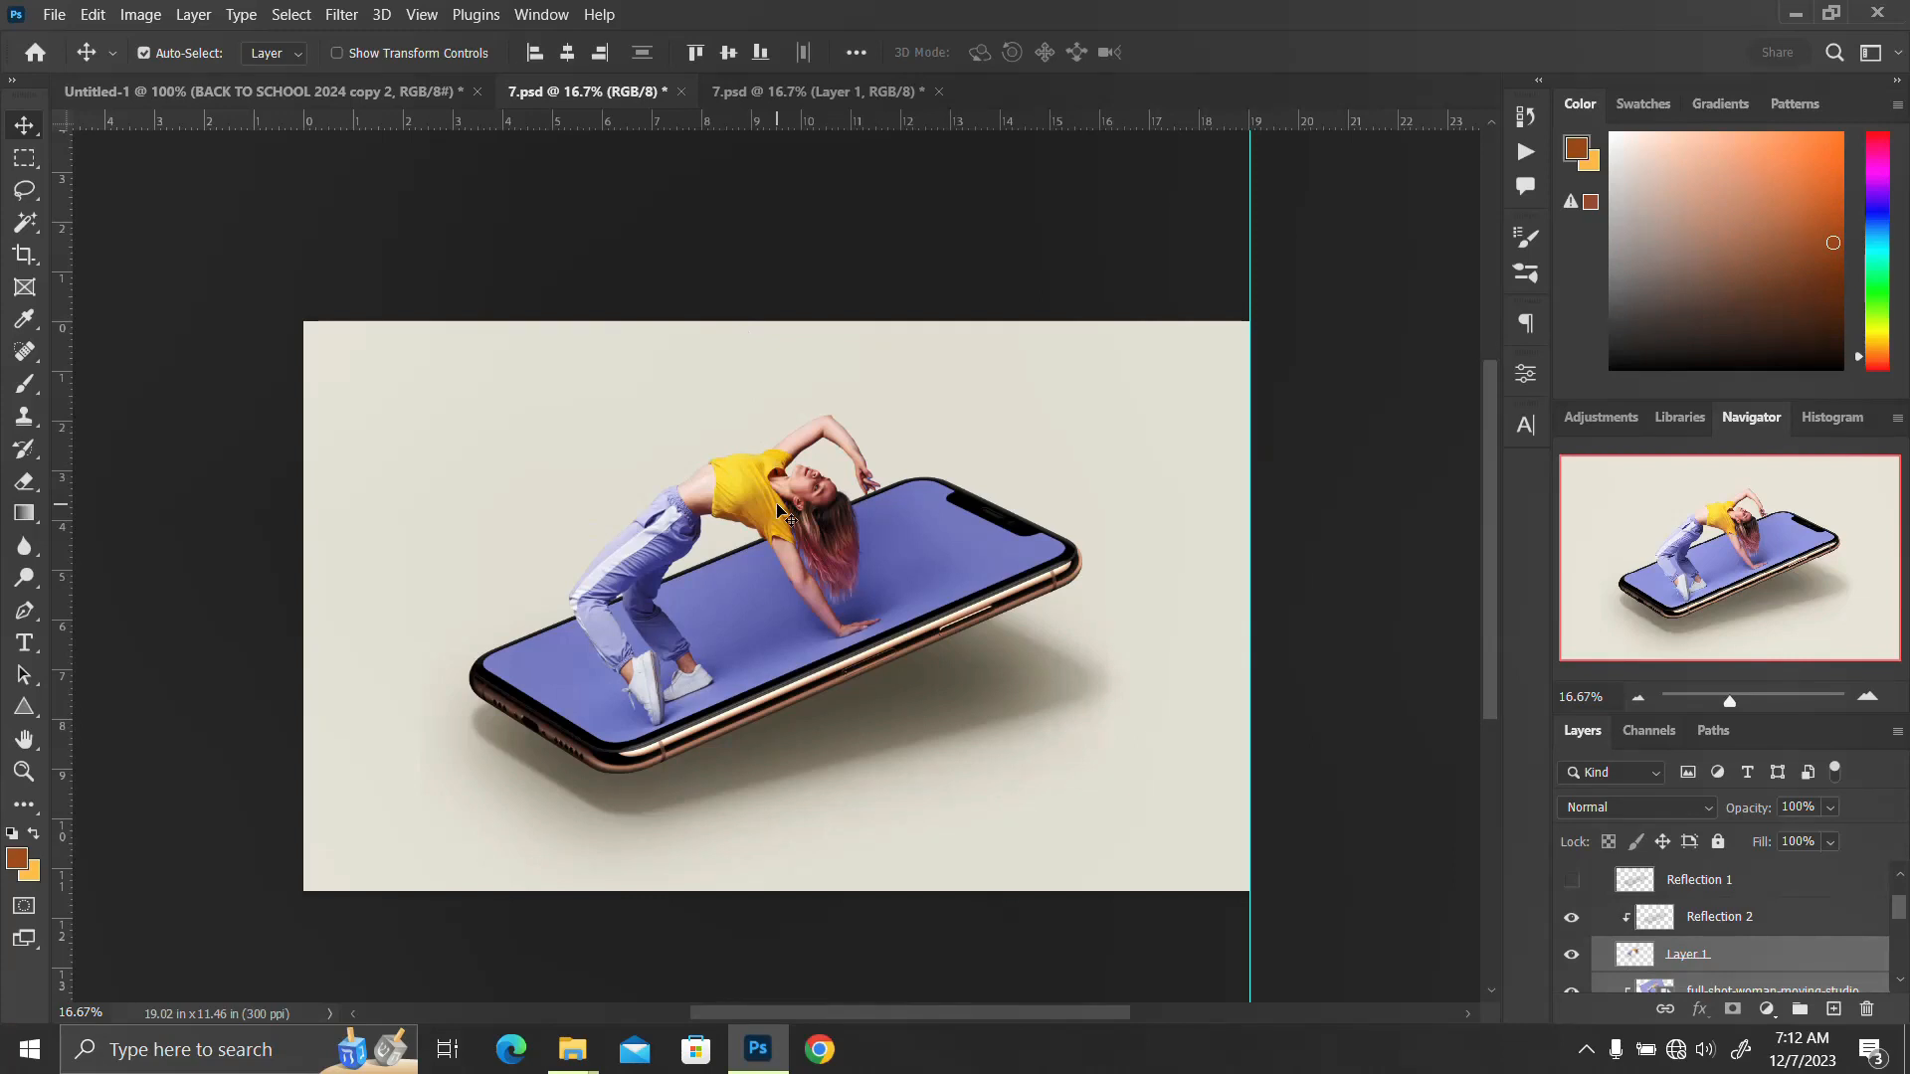
pyautogui.click(851, 96)
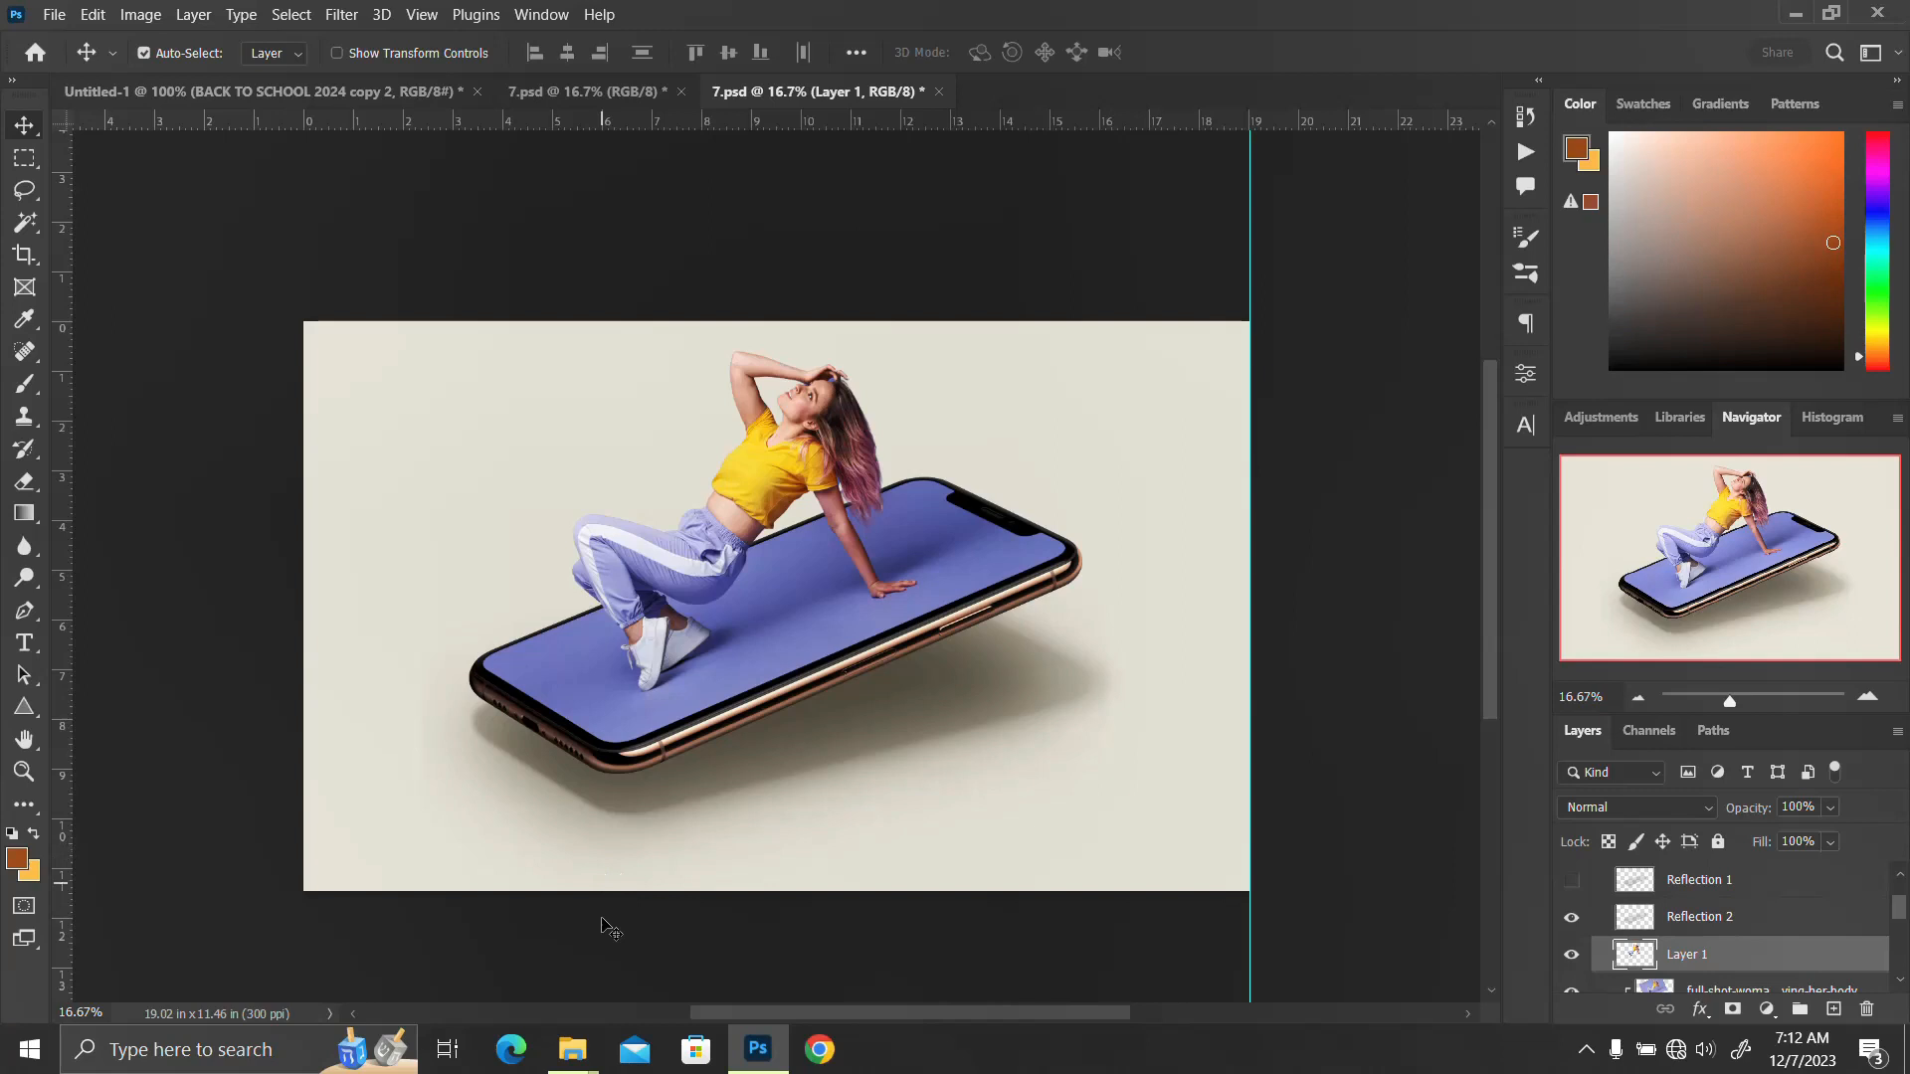
# - Open the Photoshop file 7 from the new-smartphone-mockup-floating archive
pyautogui.moveTo(577, 1052)
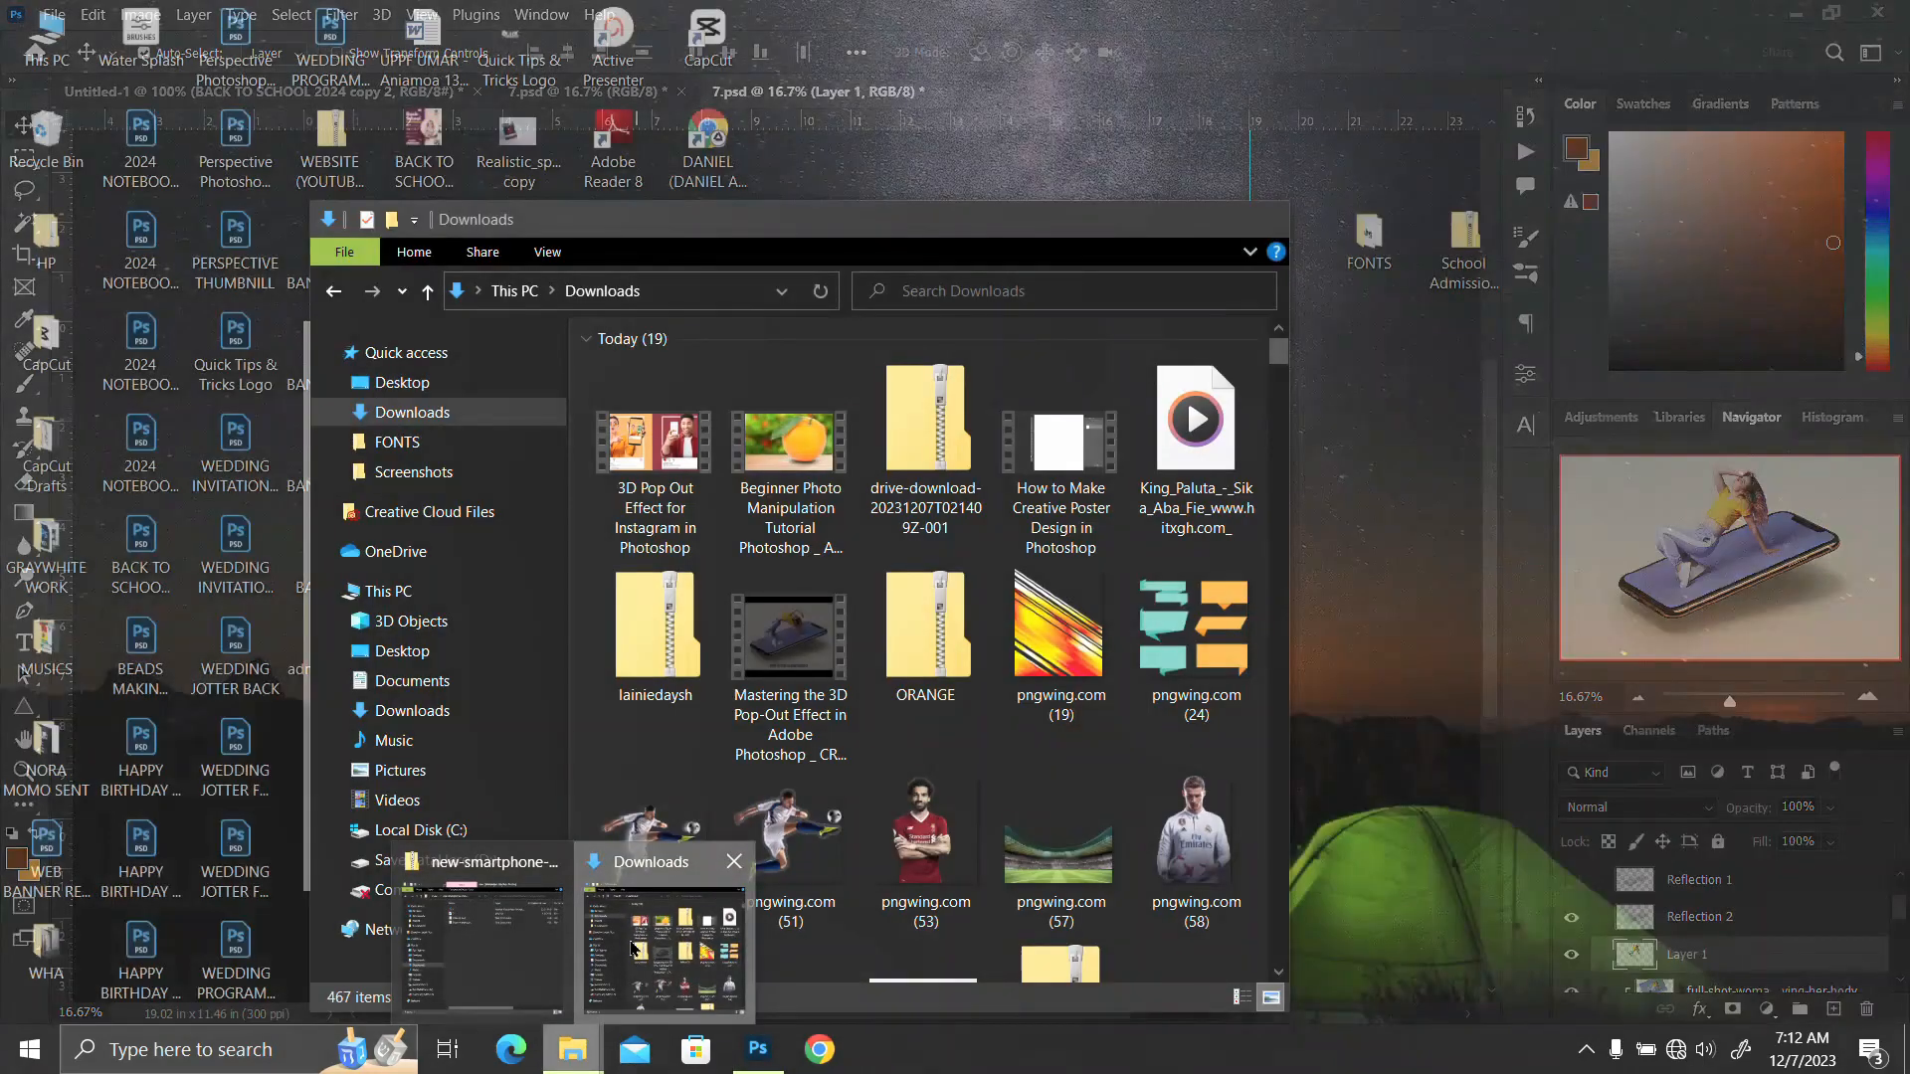
pyautogui.click(632, 948)
pyautogui.moveTo(572, 1049)
pyautogui.click(579, 872)
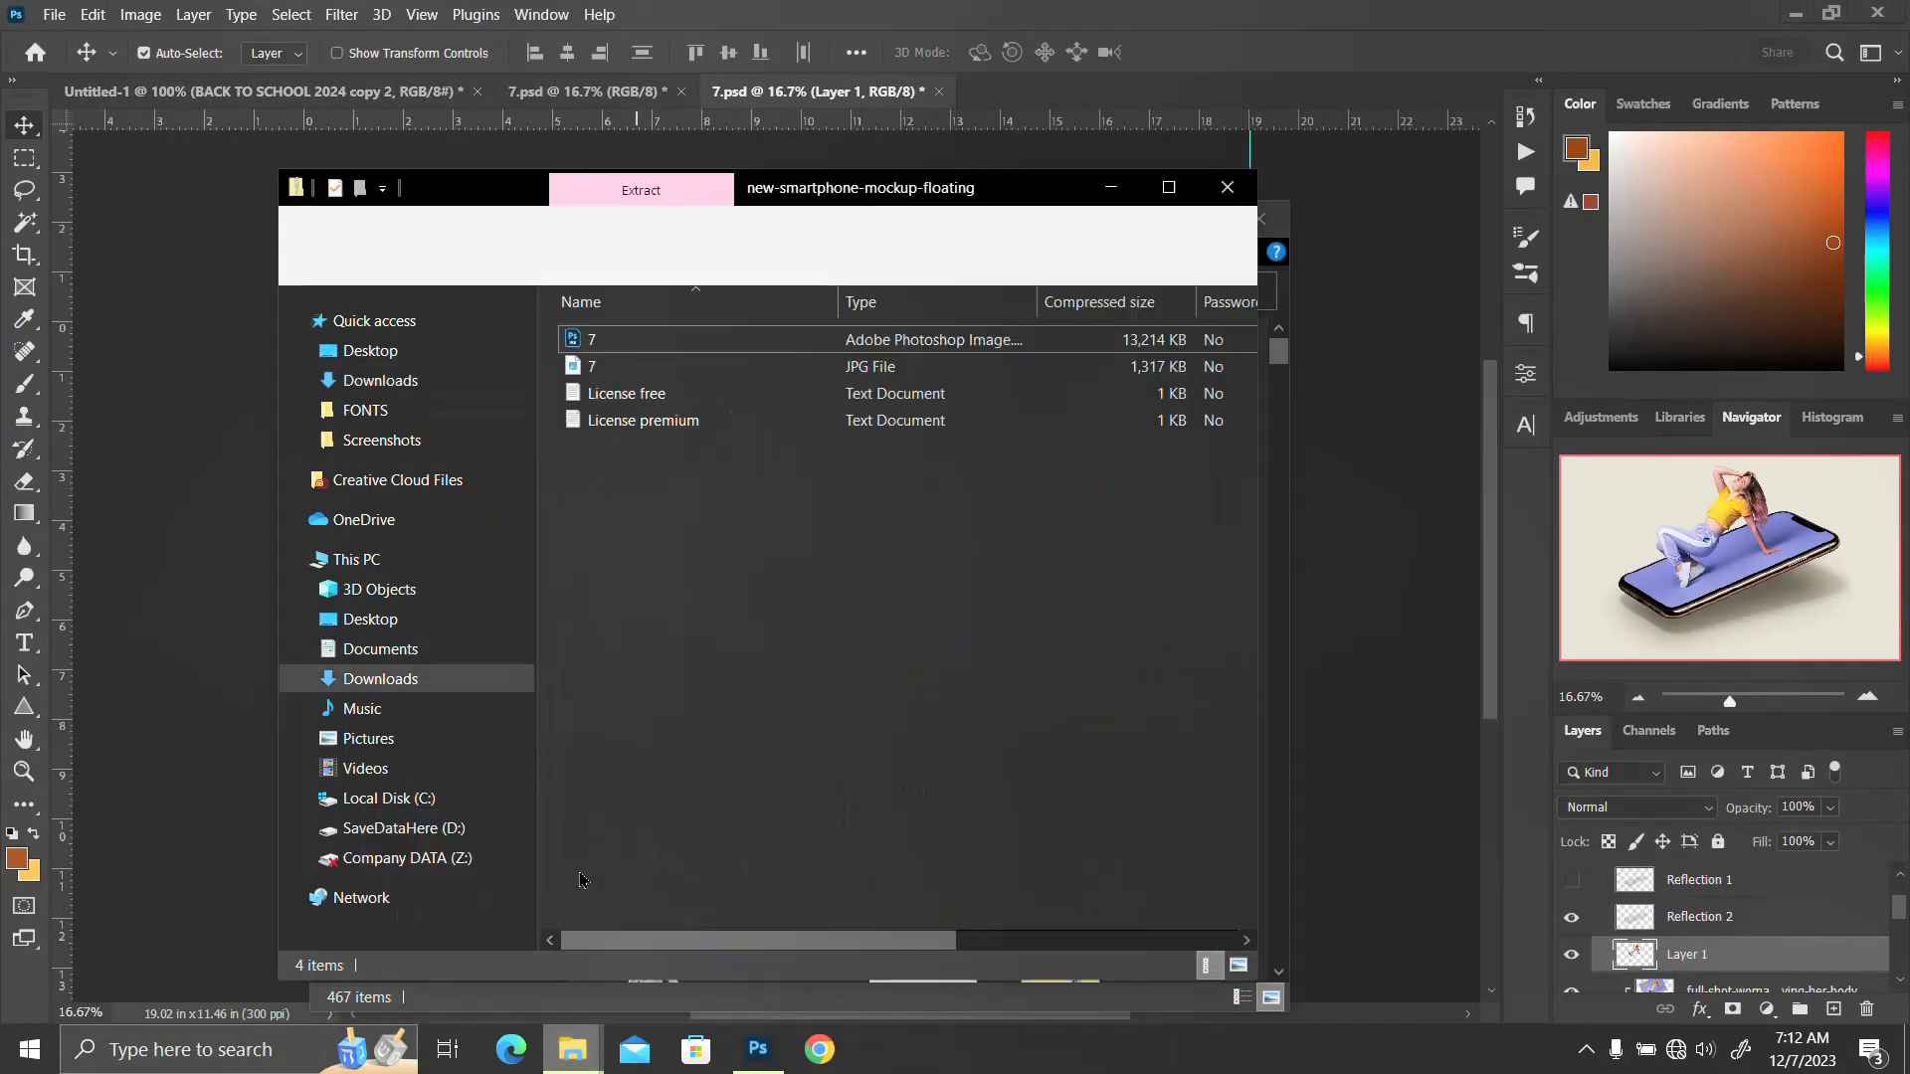
pyautogui.click(629, 343)
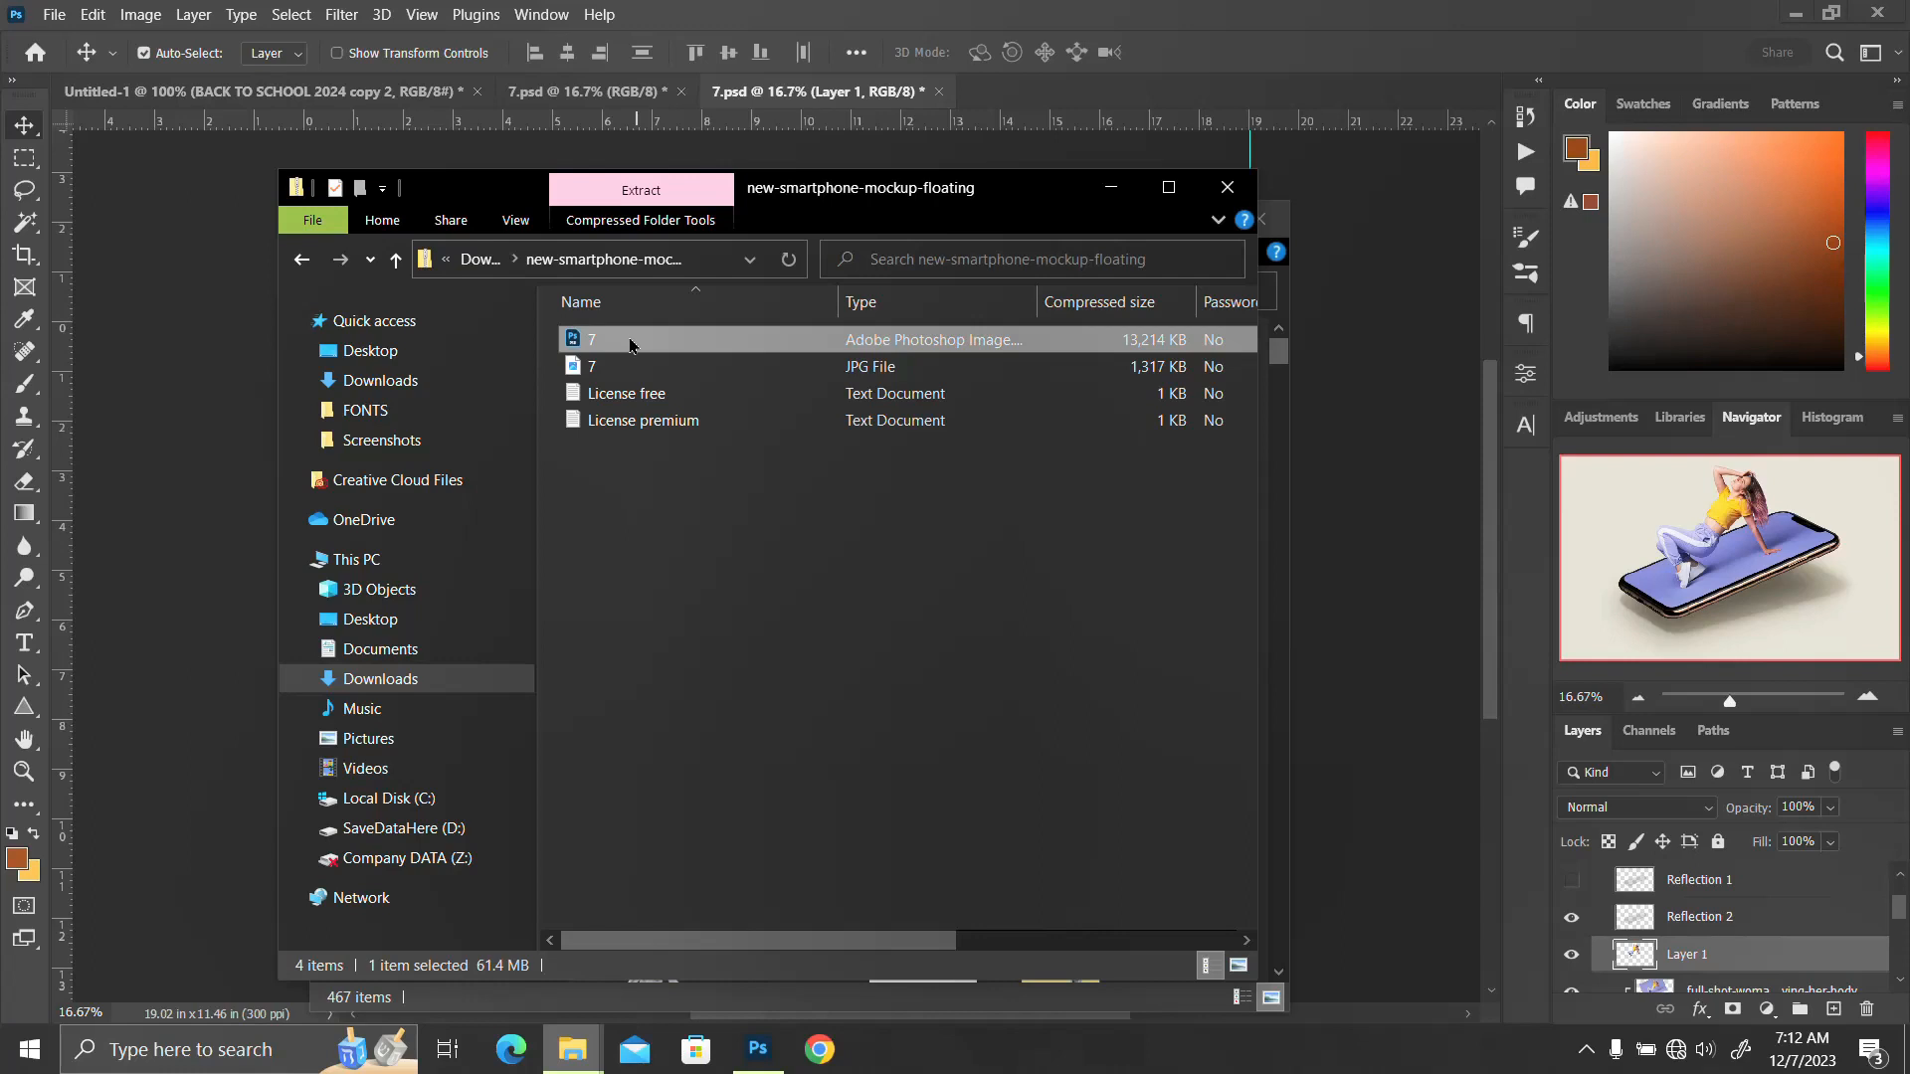
pyautogui.doubleClick(628, 346)
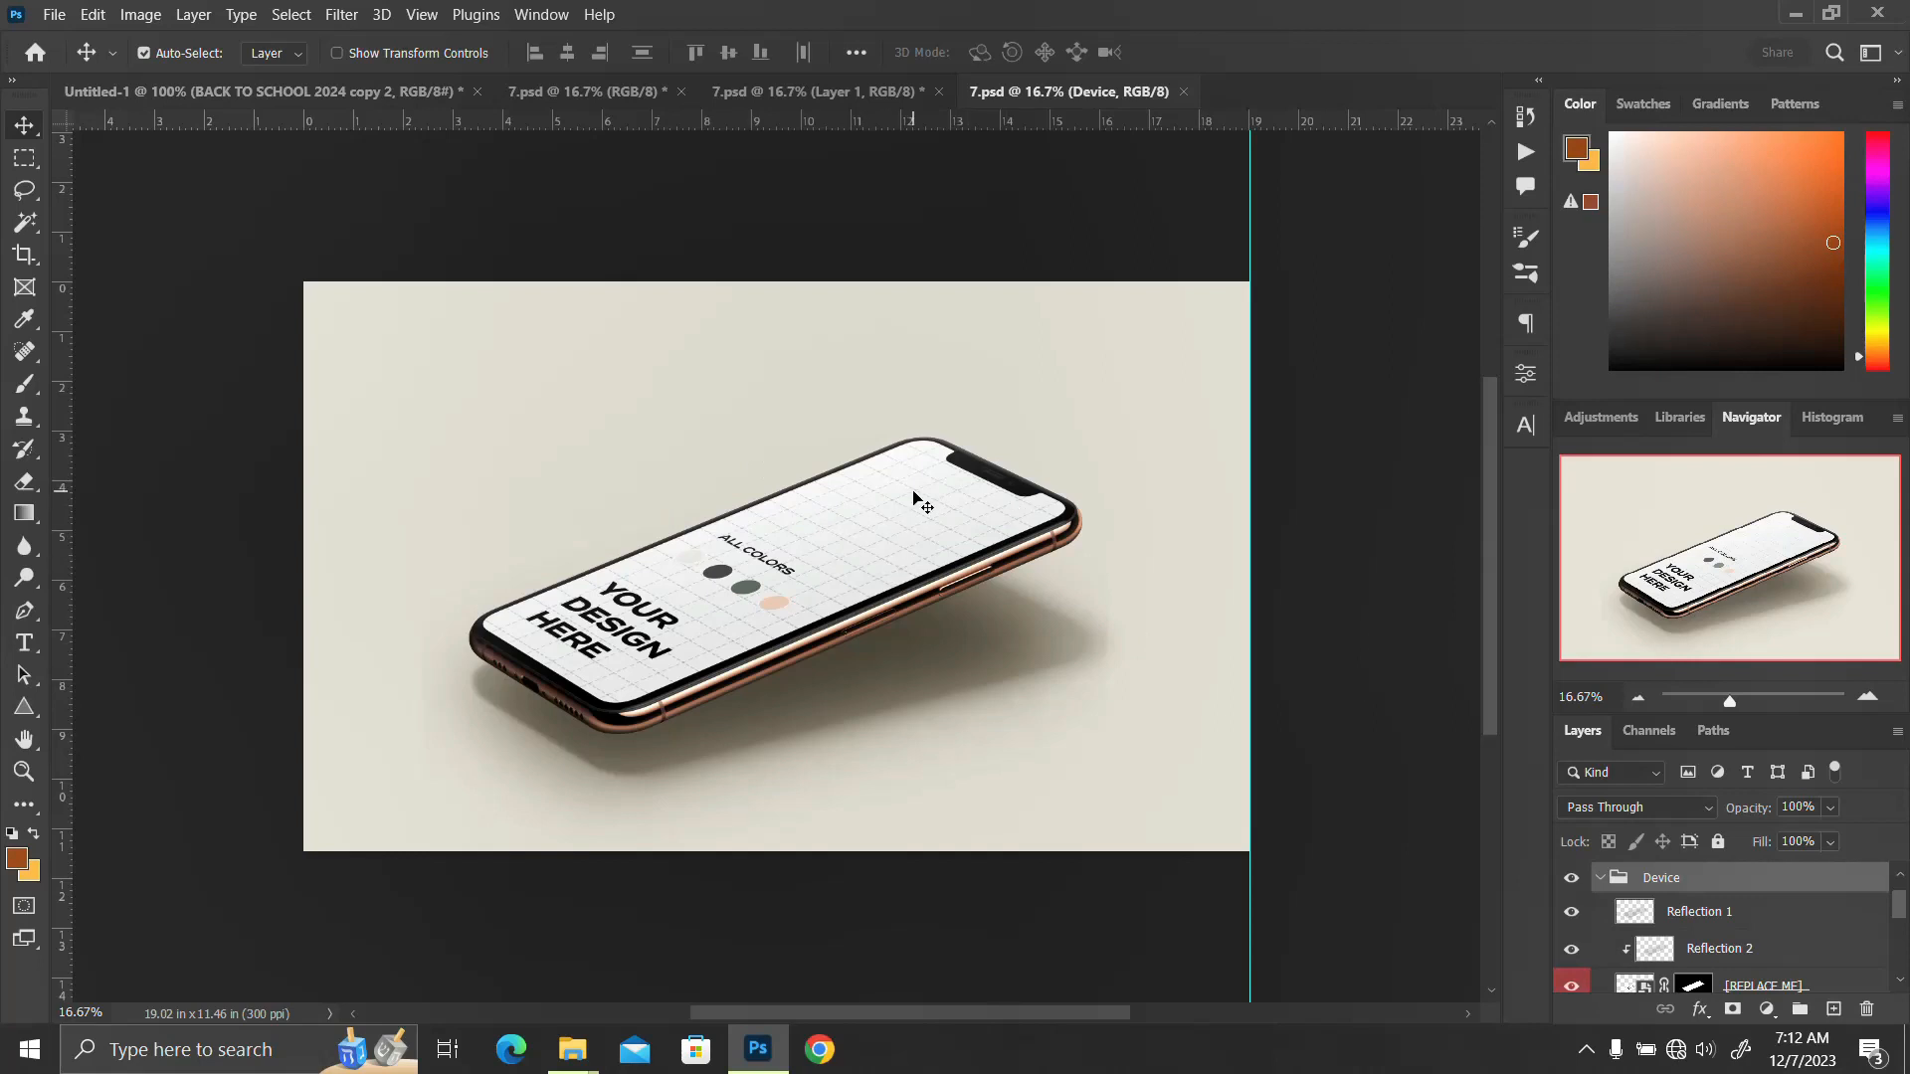
# - Look over the phone mockup and examine the layers in its Device group
pyautogui.scroll(1, 913, 497)
pyautogui.scroll(-4, 914, 497)
pyautogui.scroll(2, 1057, 491)
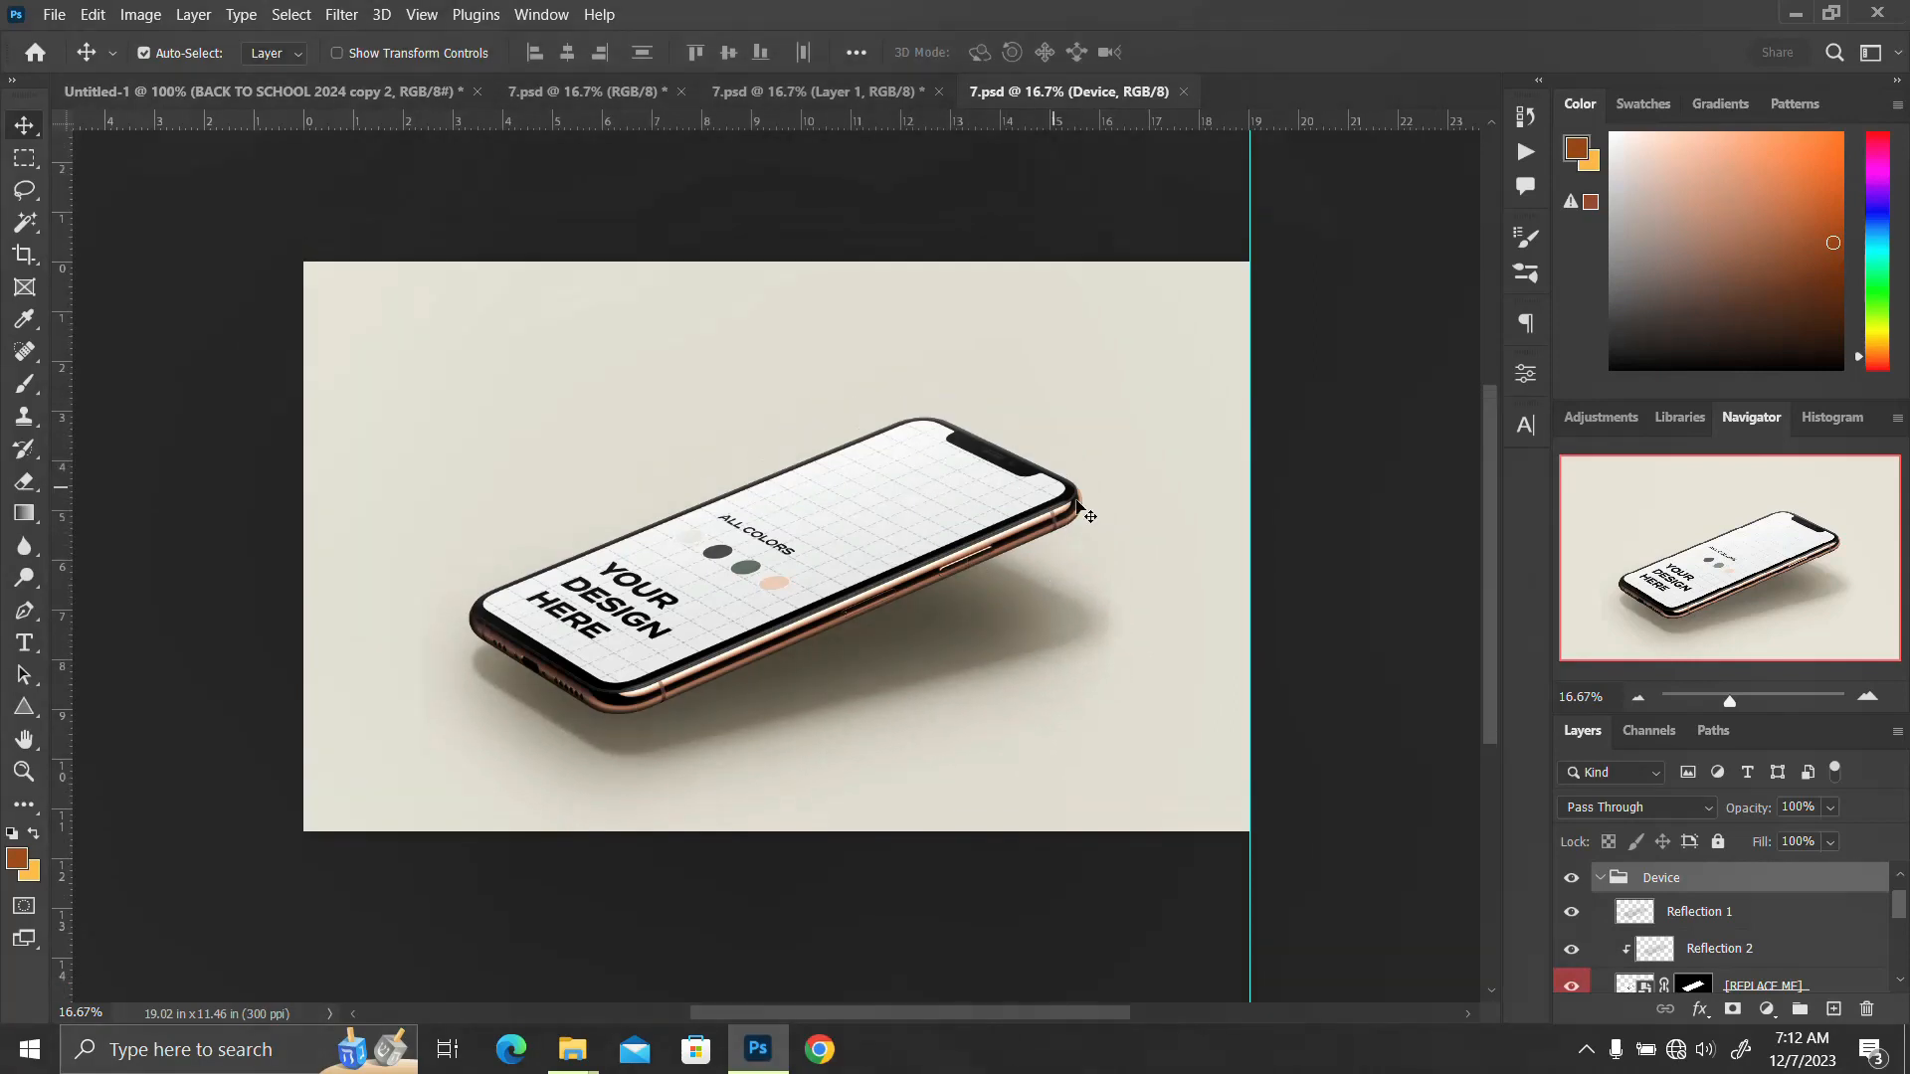
pyautogui.scroll(-3, 1743, 914)
pyautogui.scroll(-3, 1743, 913)
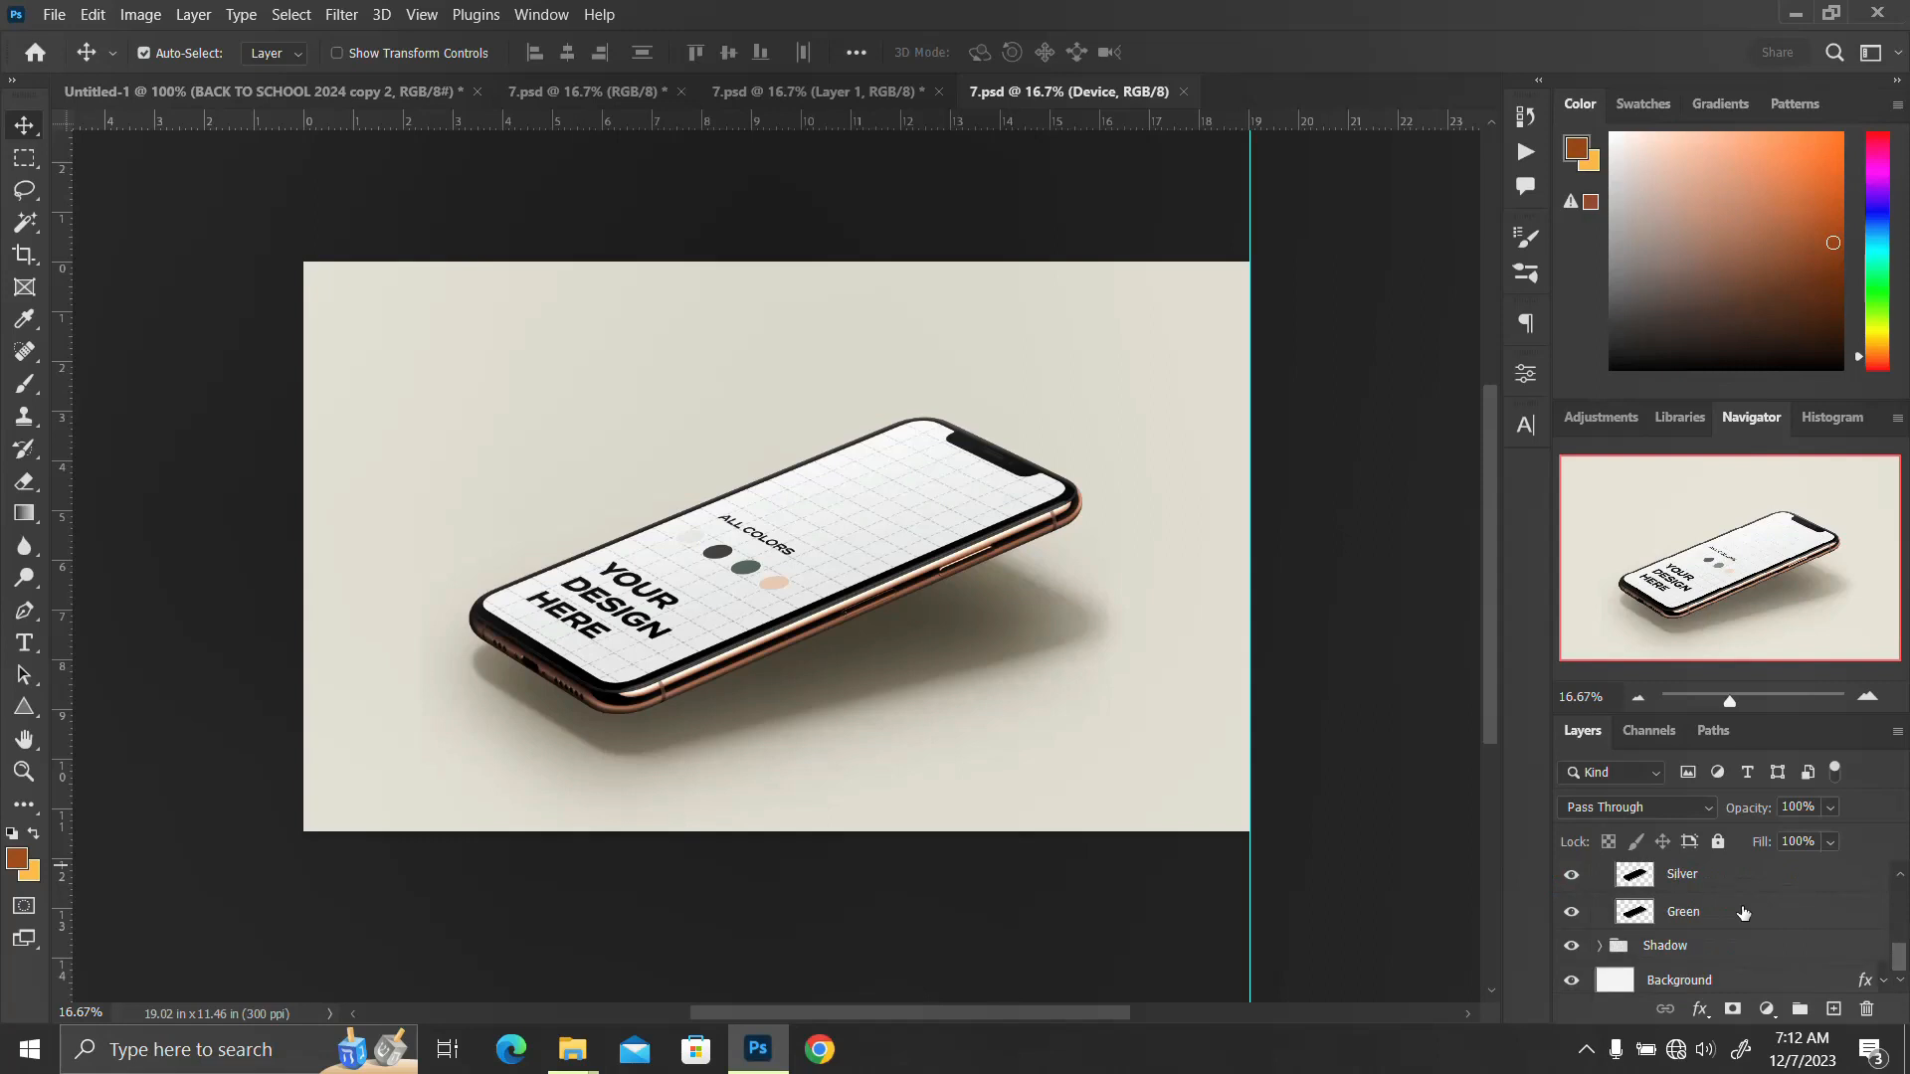
pyautogui.scroll(3, 1743, 913)
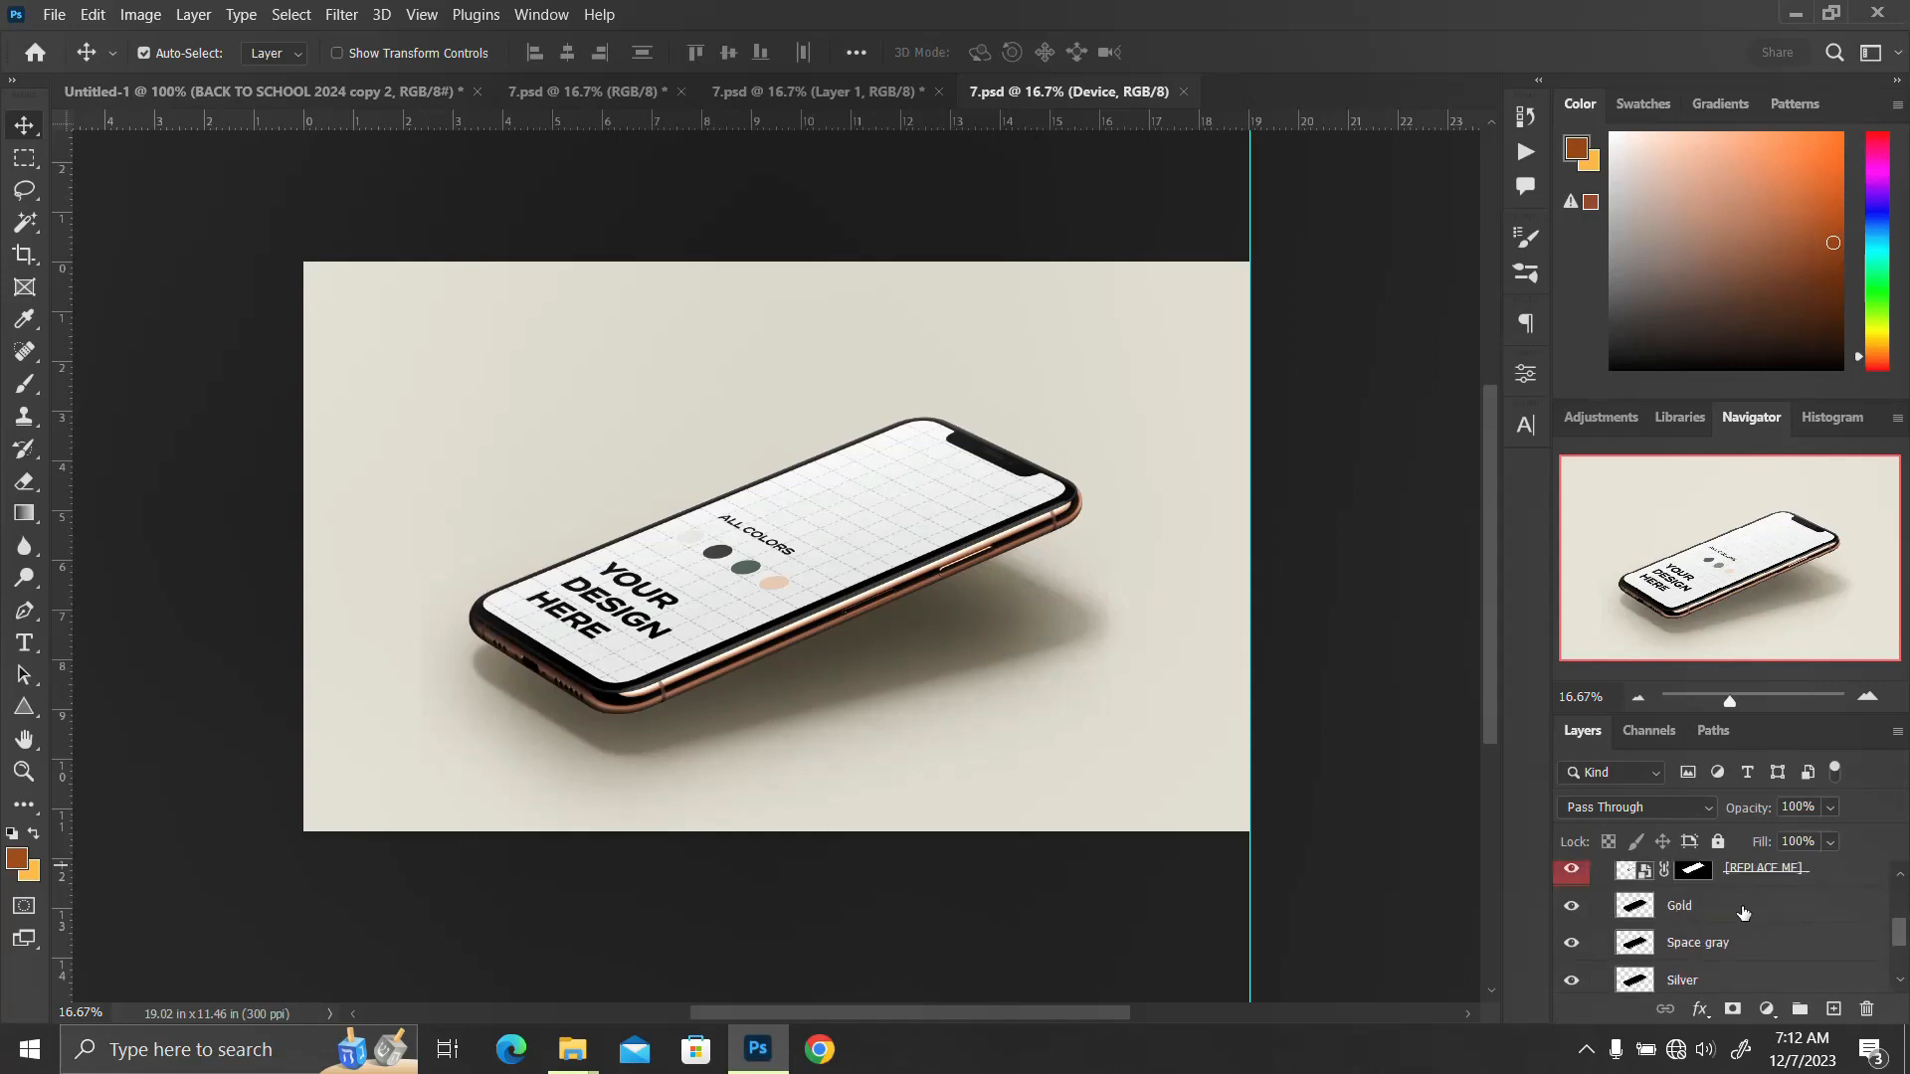
pyautogui.scroll(2, 1743, 912)
# - Select the [REPLACE ME] screen layer and toggle its visibility off and back on
pyautogui.click(1742, 942)
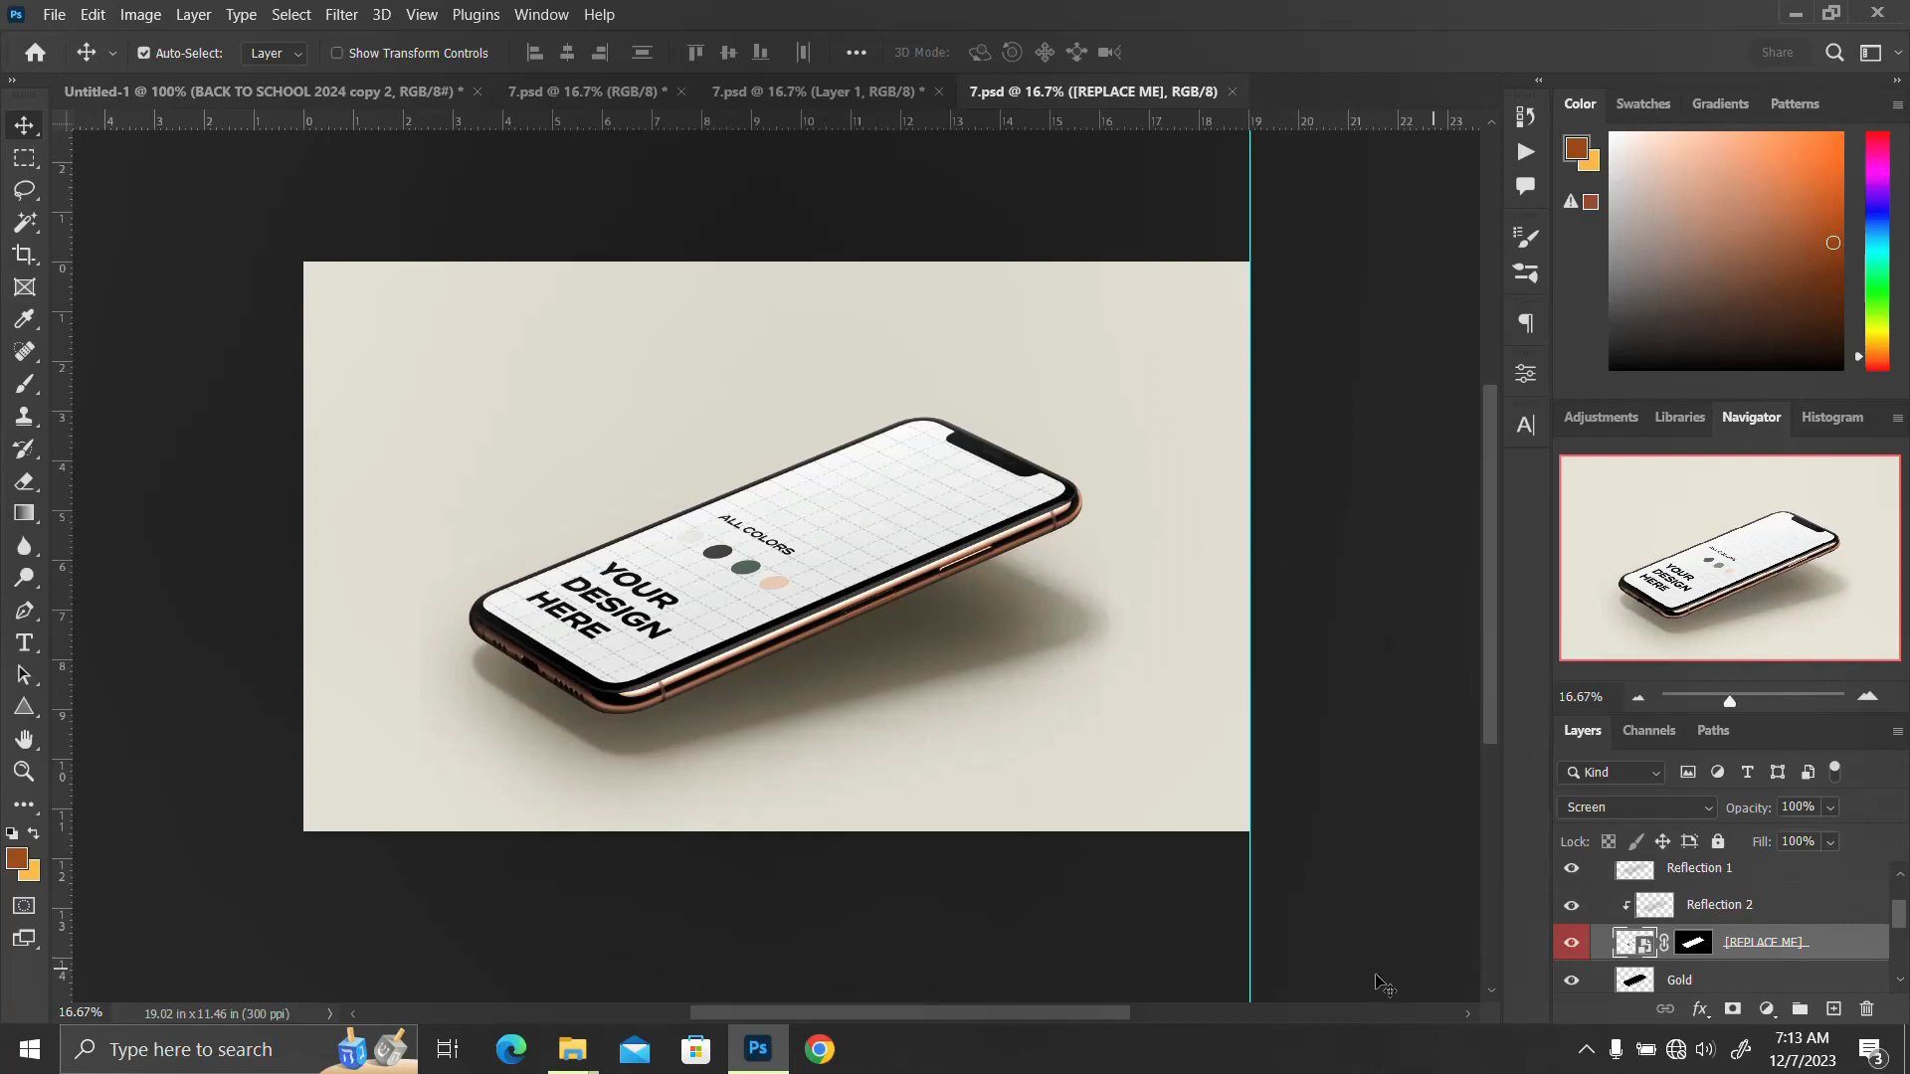
pyautogui.click(1572, 944)
pyautogui.click(1572, 946)
# - Place the full-shot-woman-moving-her-body image from the Downloads folder into the phone mockup document
pyautogui.moveTo(583, 1066)
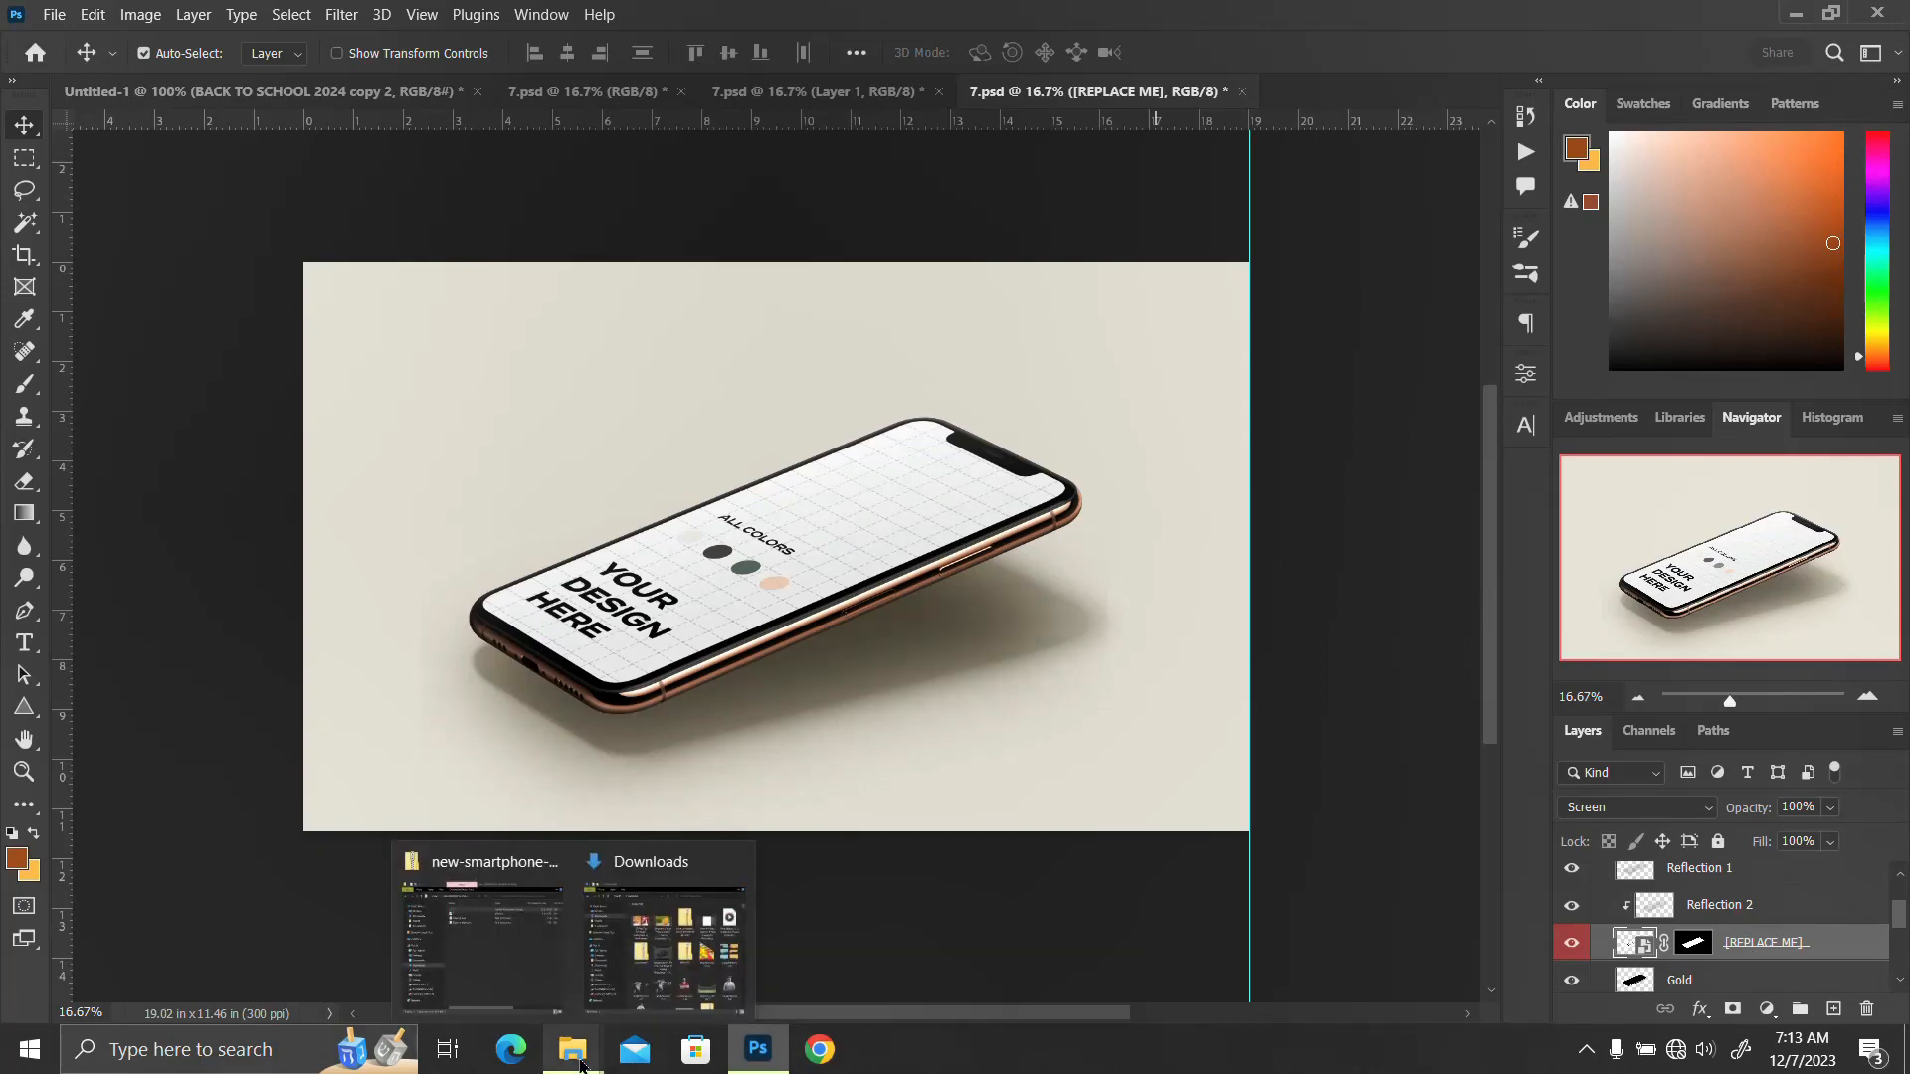
pyautogui.click(644, 962)
pyautogui.scroll(-5, 800, 746)
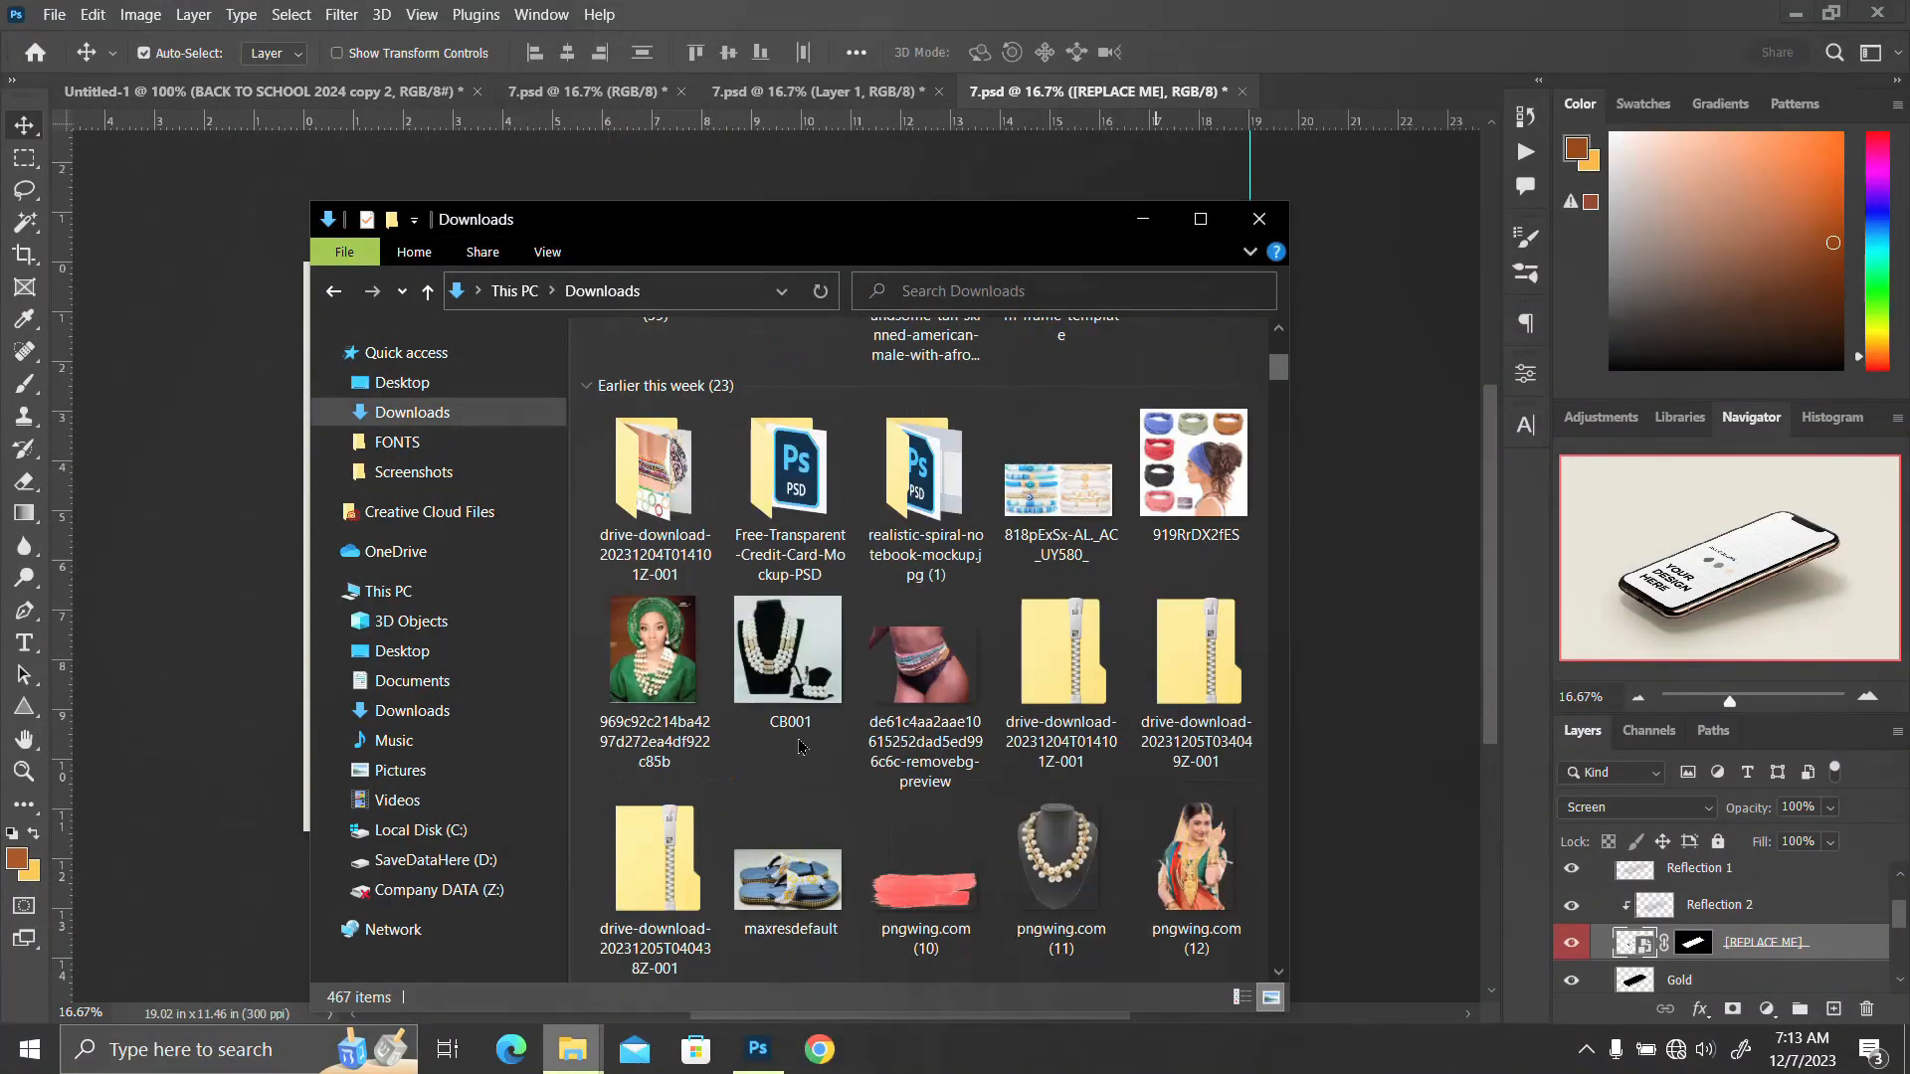
pyautogui.scroll(-8, 800, 746)
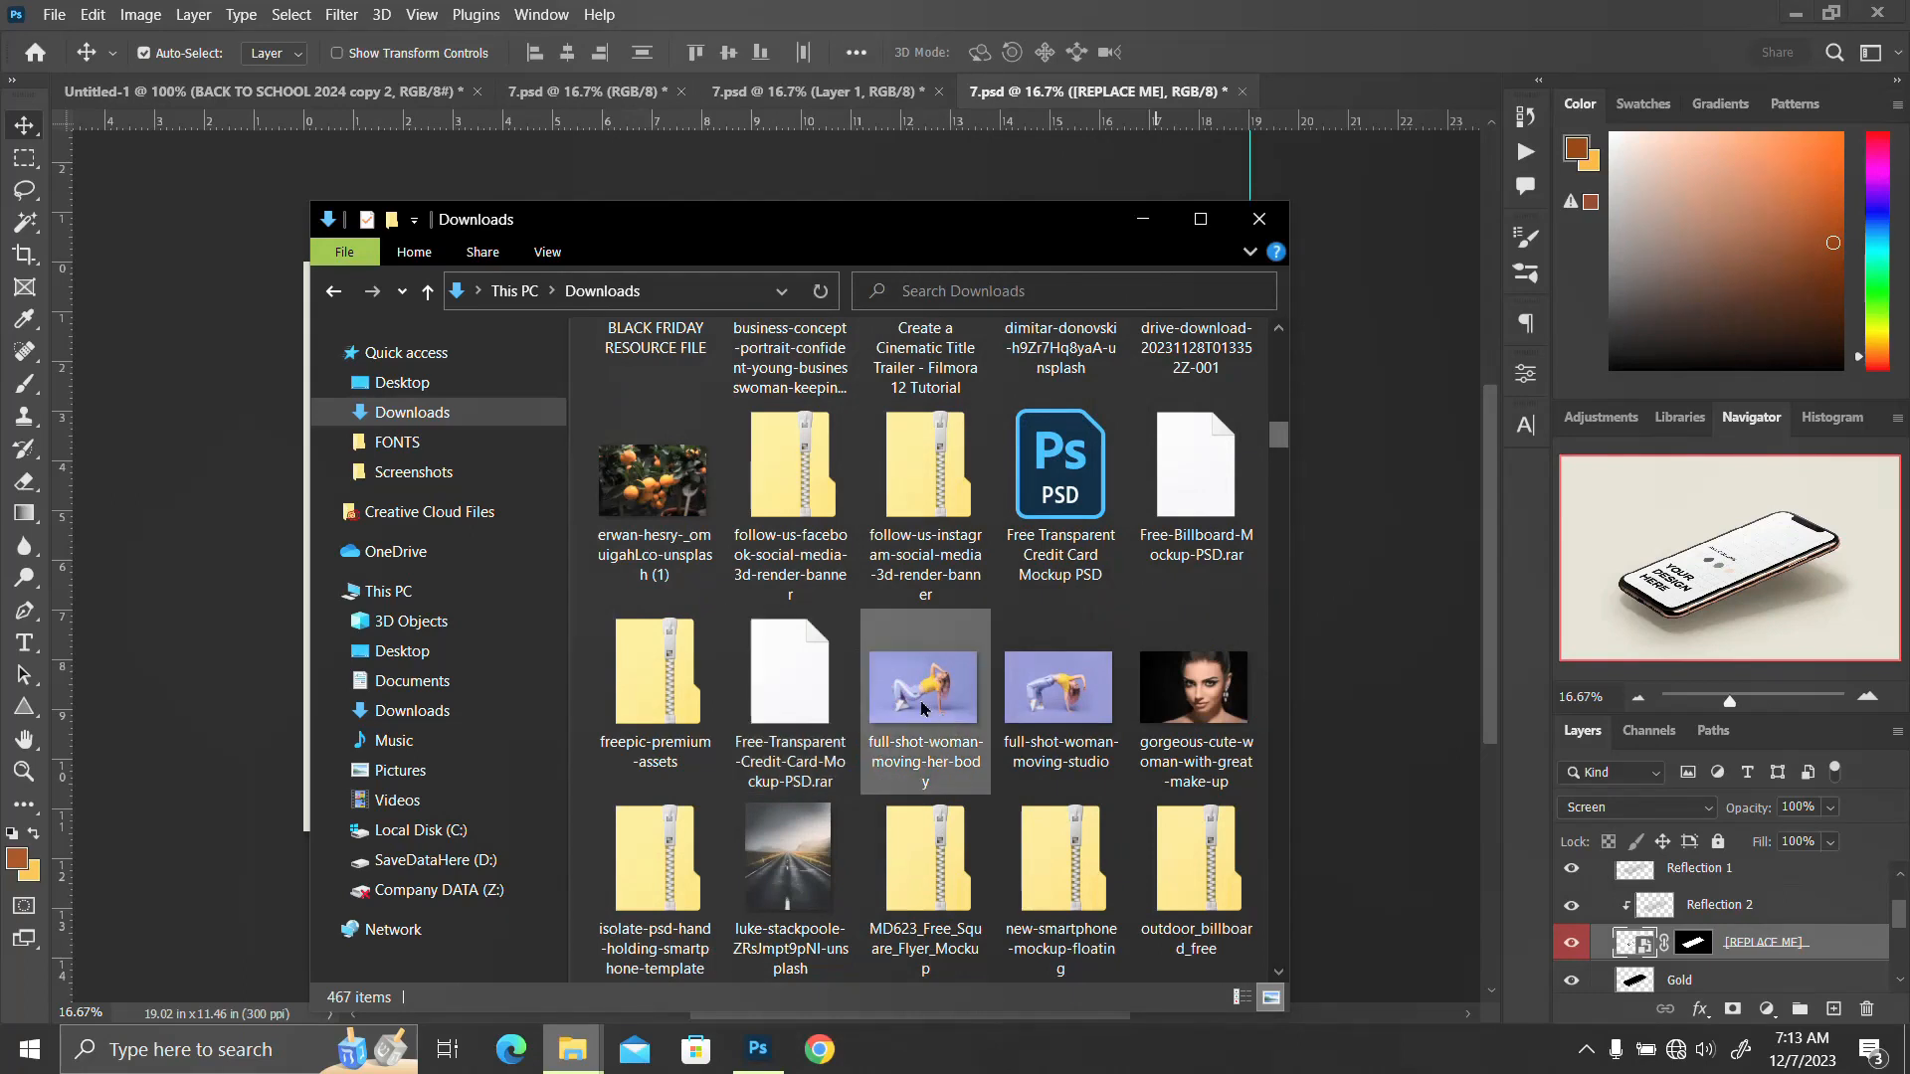
pyautogui.click(923, 704)
pyautogui.moveTo(925, 702); pyautogui.dragTo(208, 671)
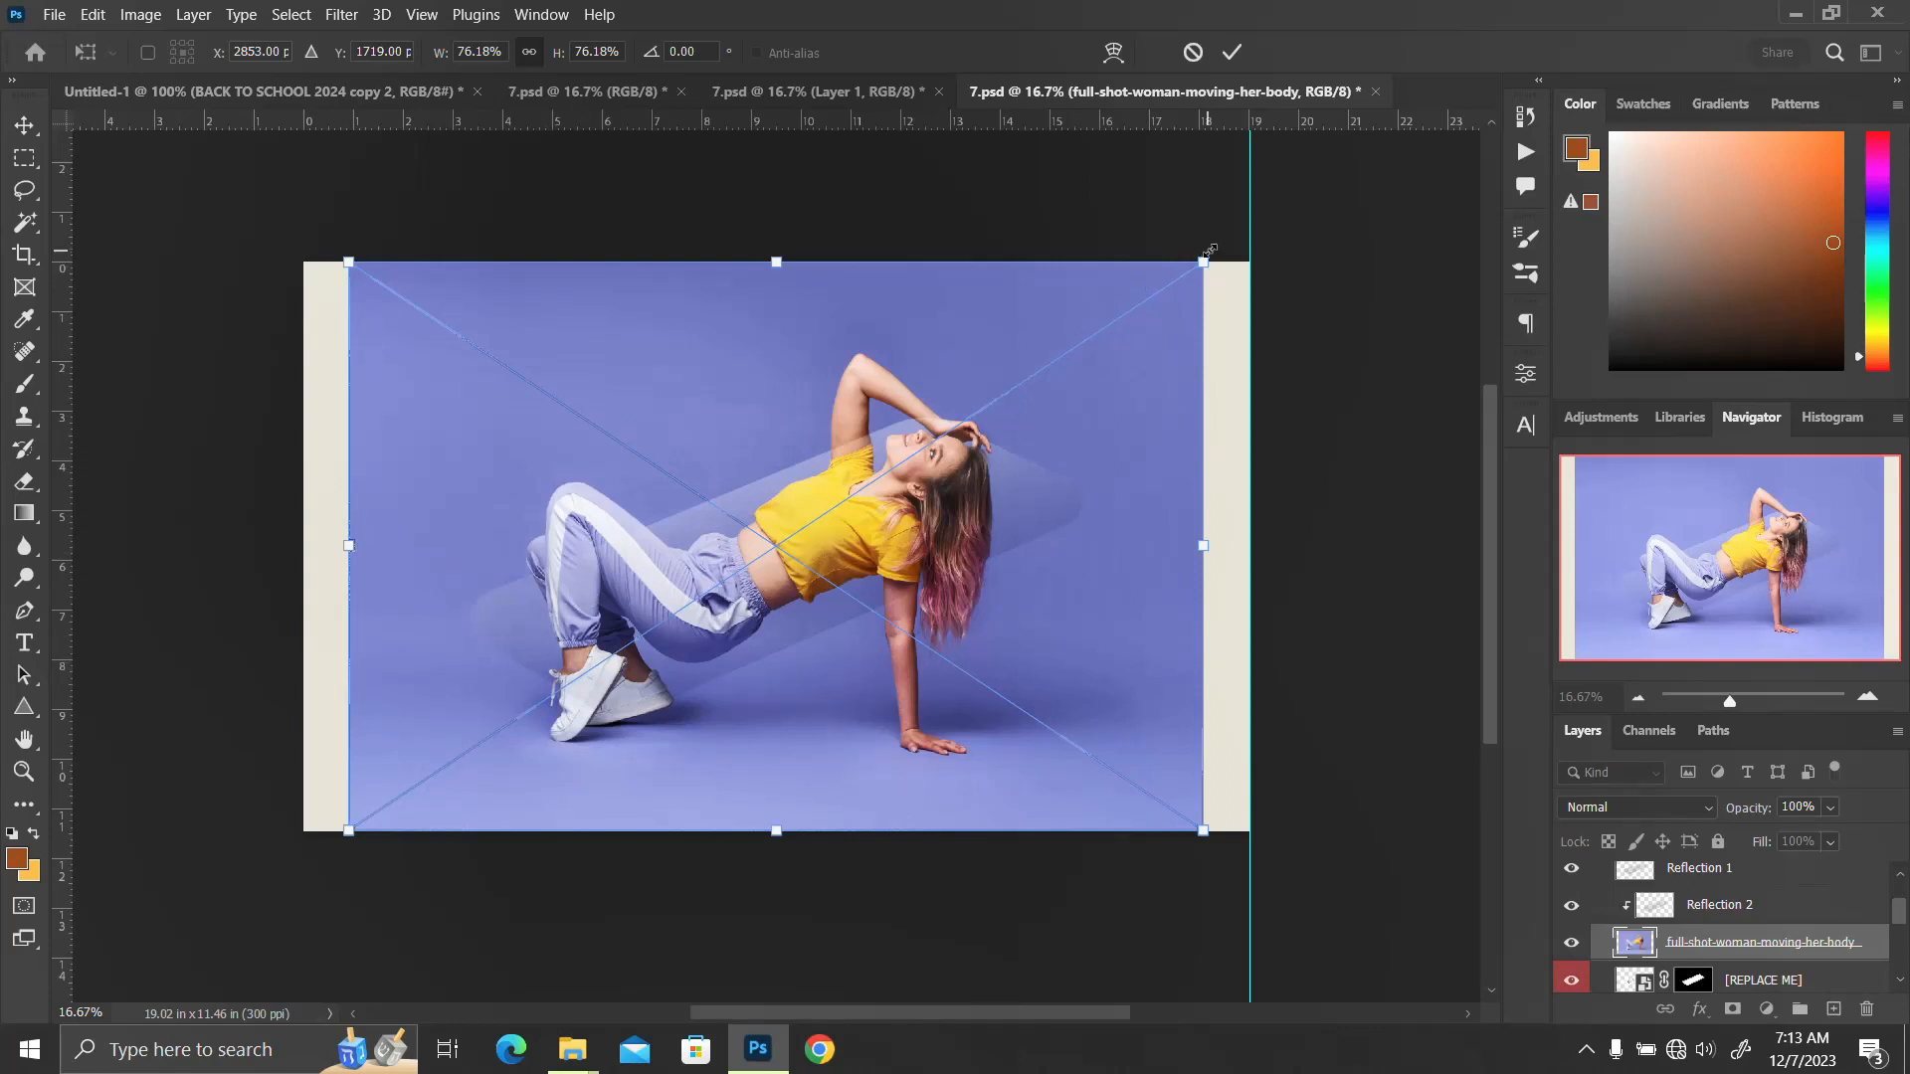
# - Scale the placed image to about 53%, rotate it to about -24°, and position it over the phone screen
pyautogui.moveTo(1206, 260); pyautogui.dragTo(1083, 358)
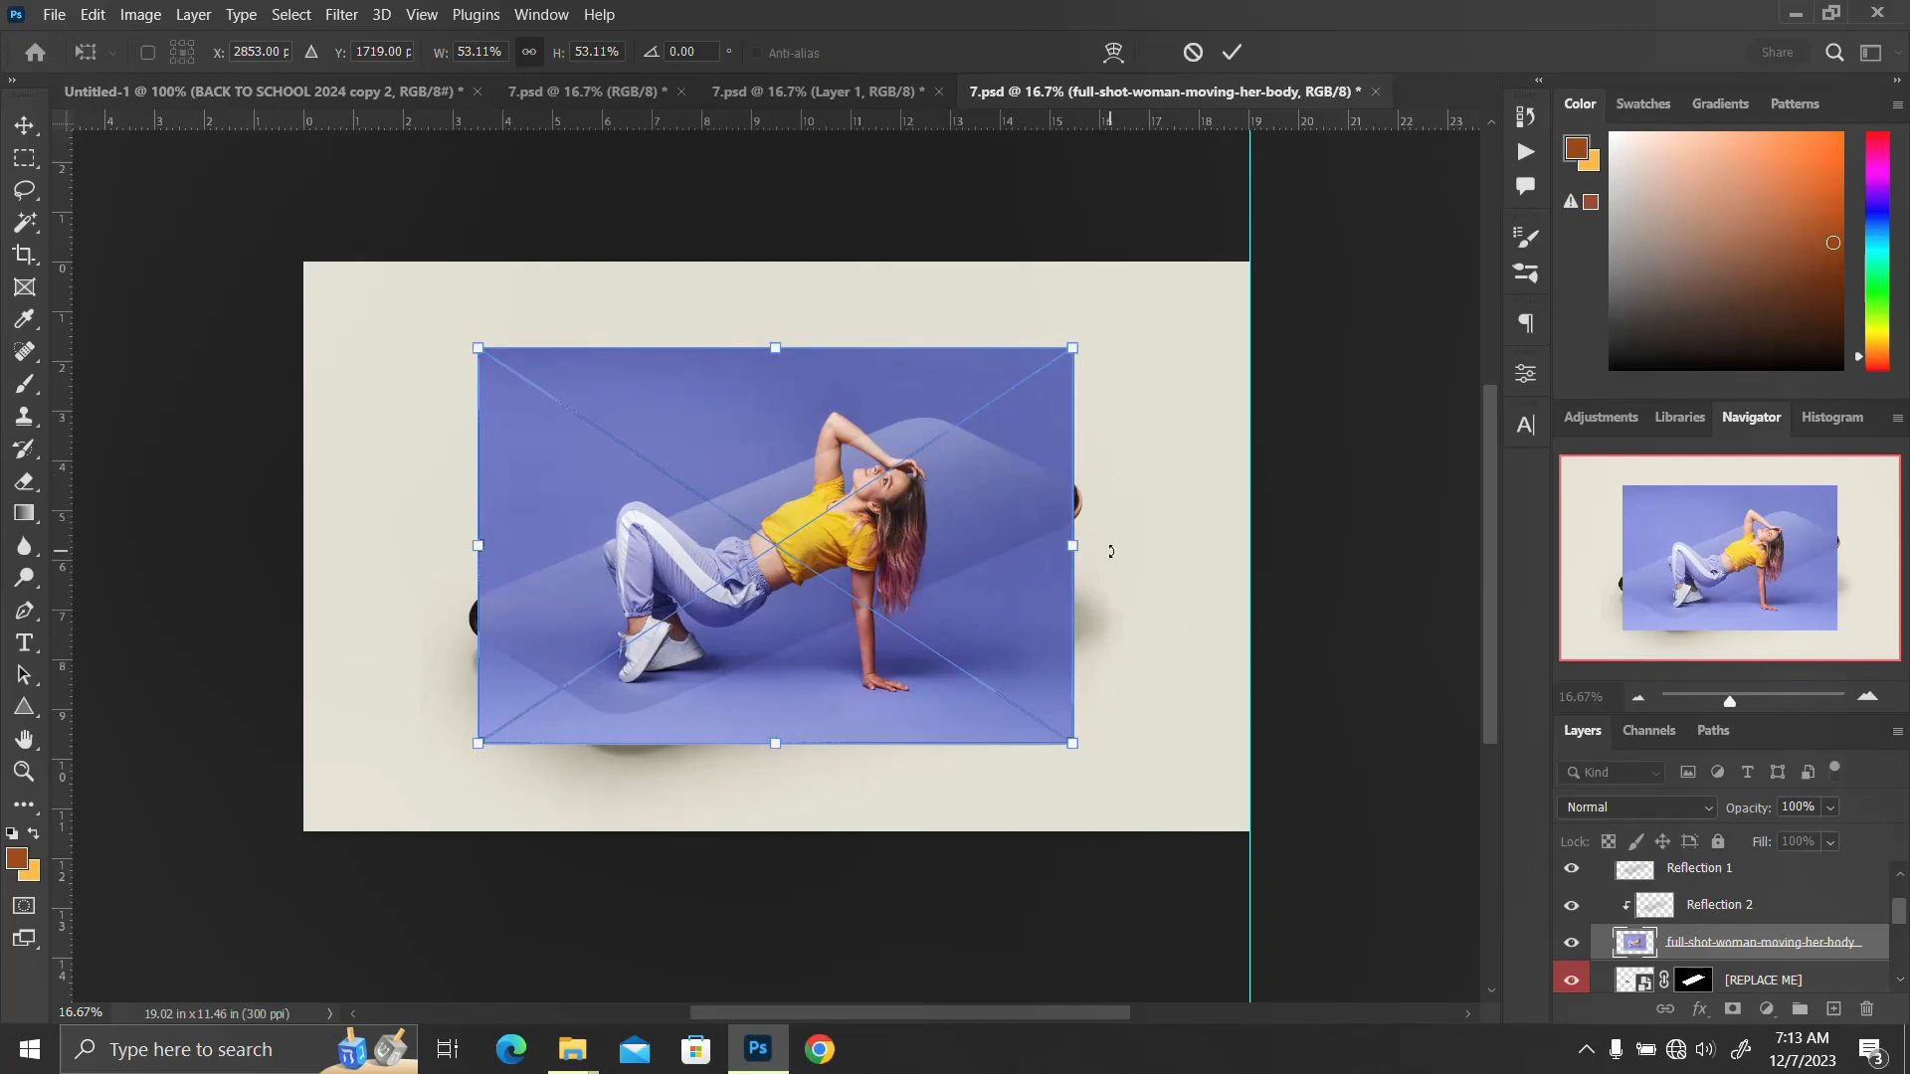
pyautogui.moveTo(1102, 566); pyautogui.dragTo(1080, 419)
pyautogui.moveTo(926, 617); pyautogui.dragTo(877, 526)
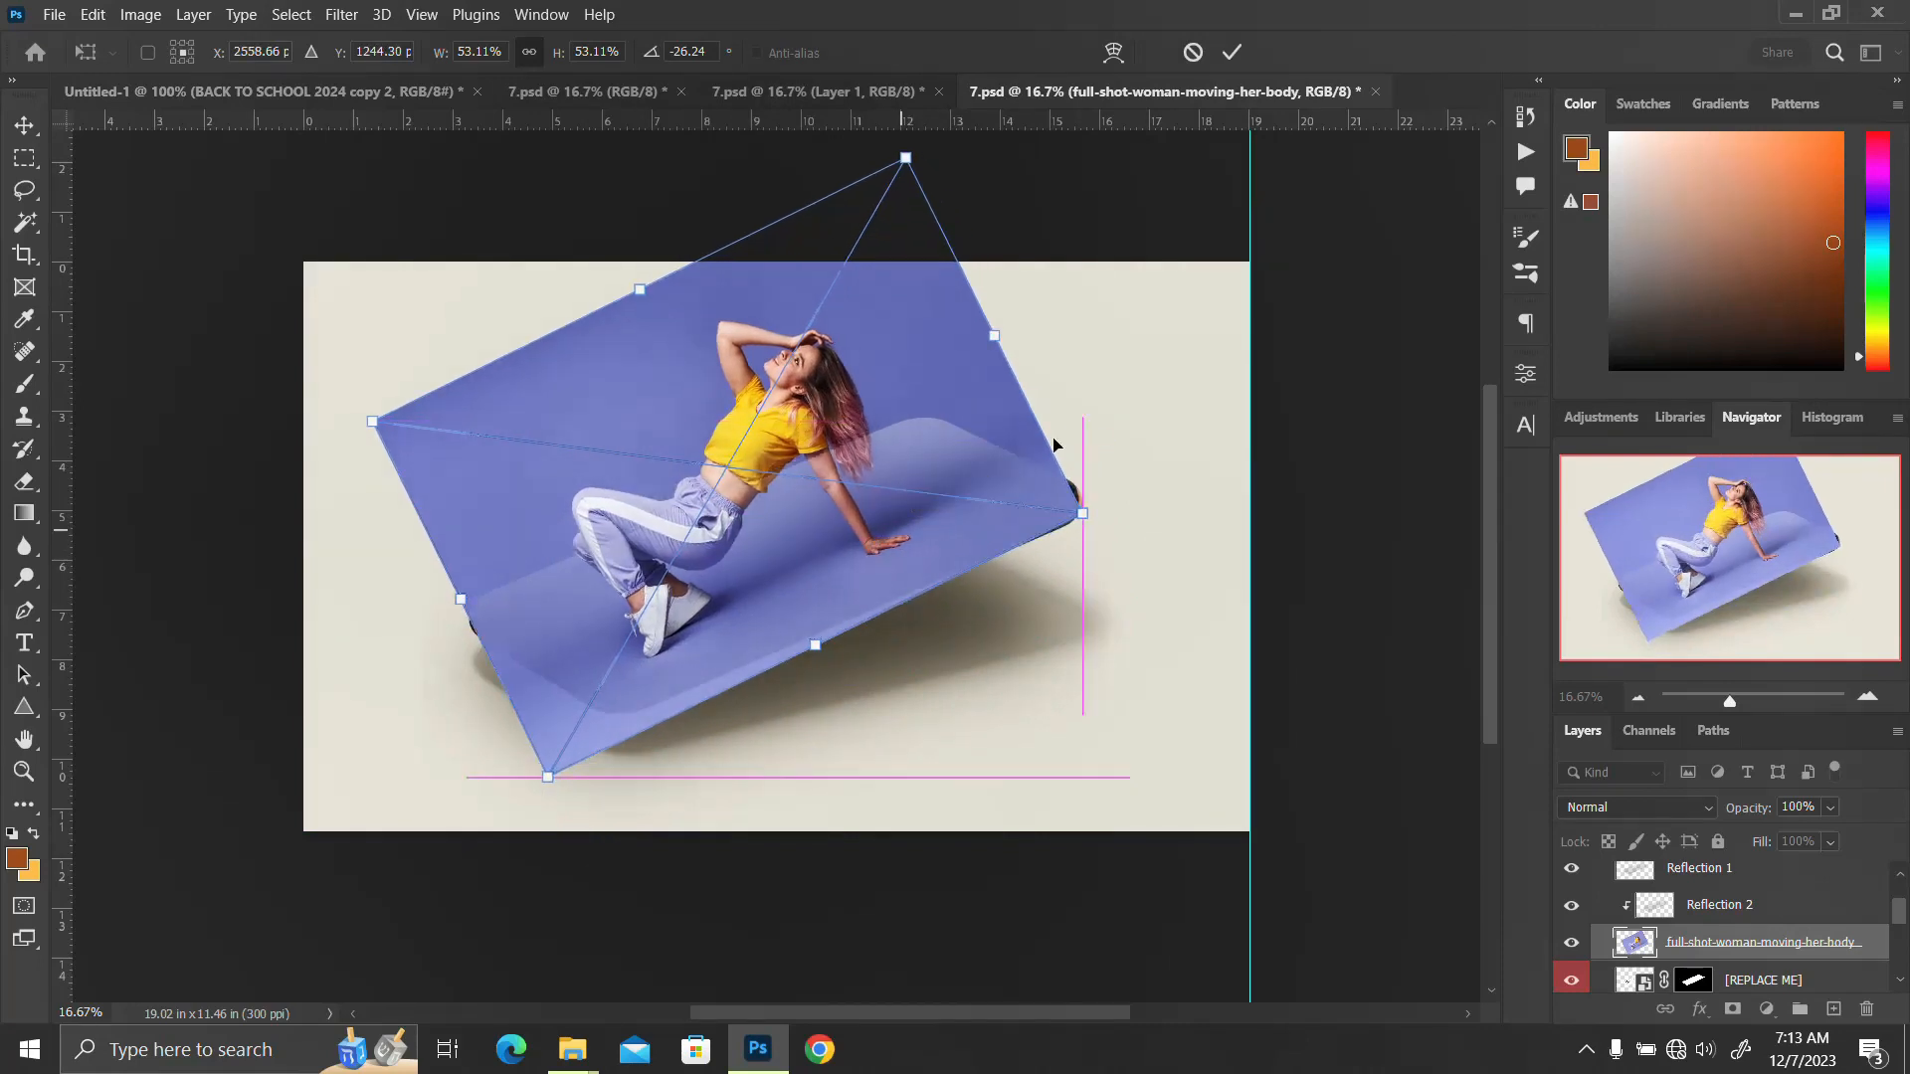
pyautogui.moveTo(1075, 414); pyautogui.dragTo(1086, 430)
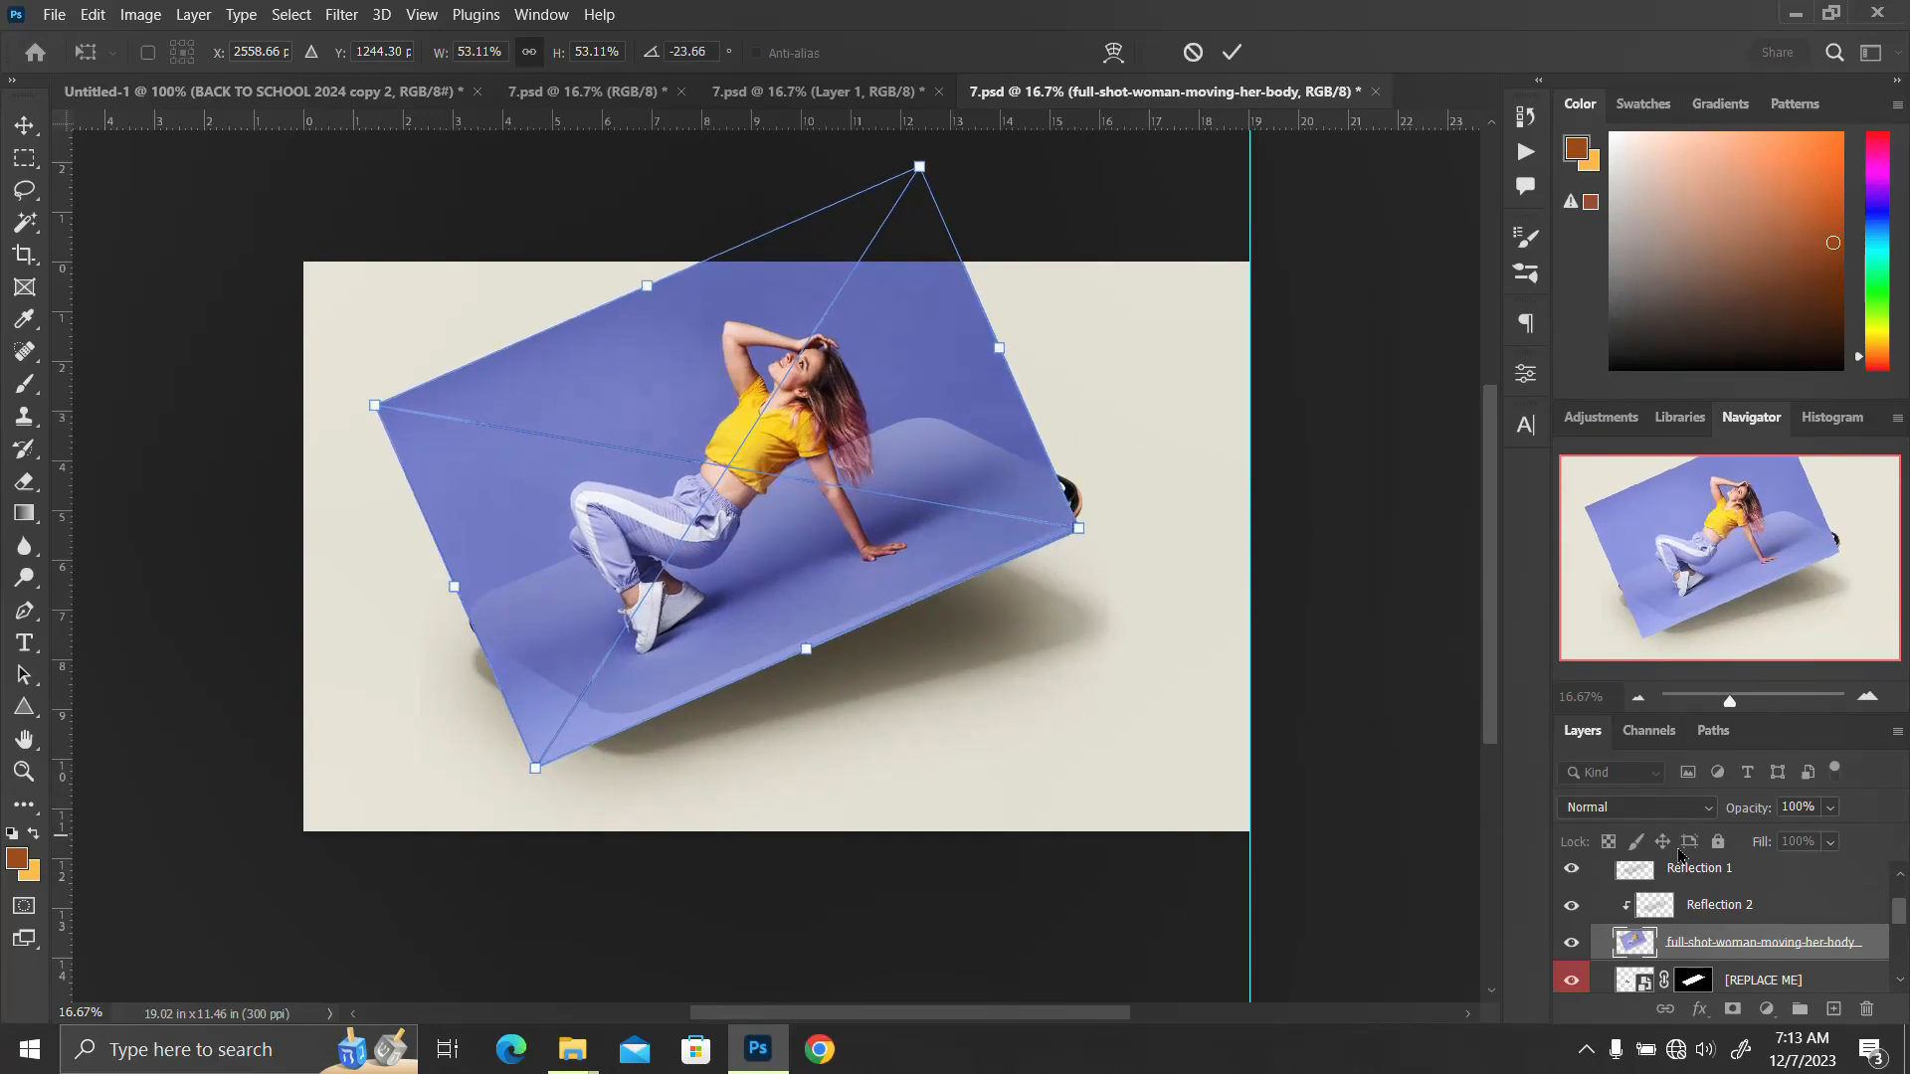
# - Commit the transform and set the full-shot-woman-moving-her-body layer's opacity to 50%
pyautogui.click(1760, 811)
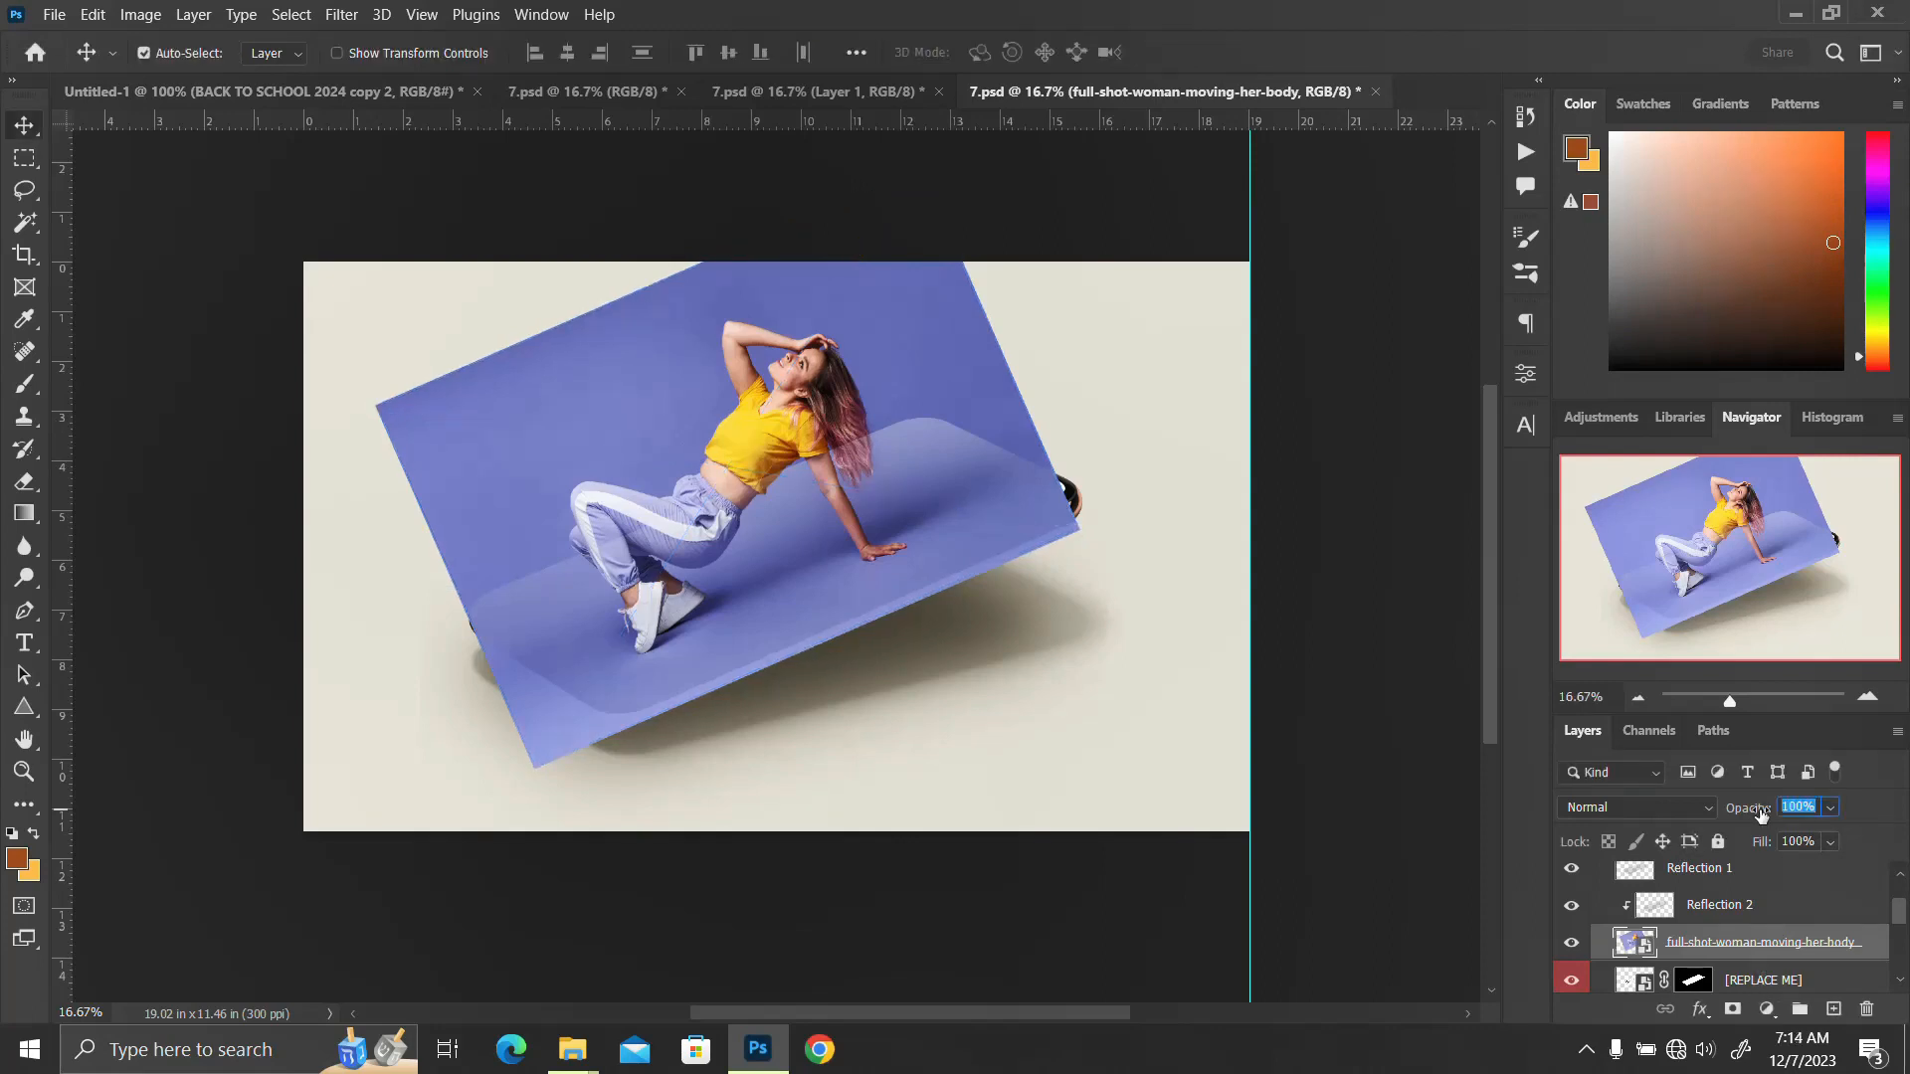
pyautogui.write('5')
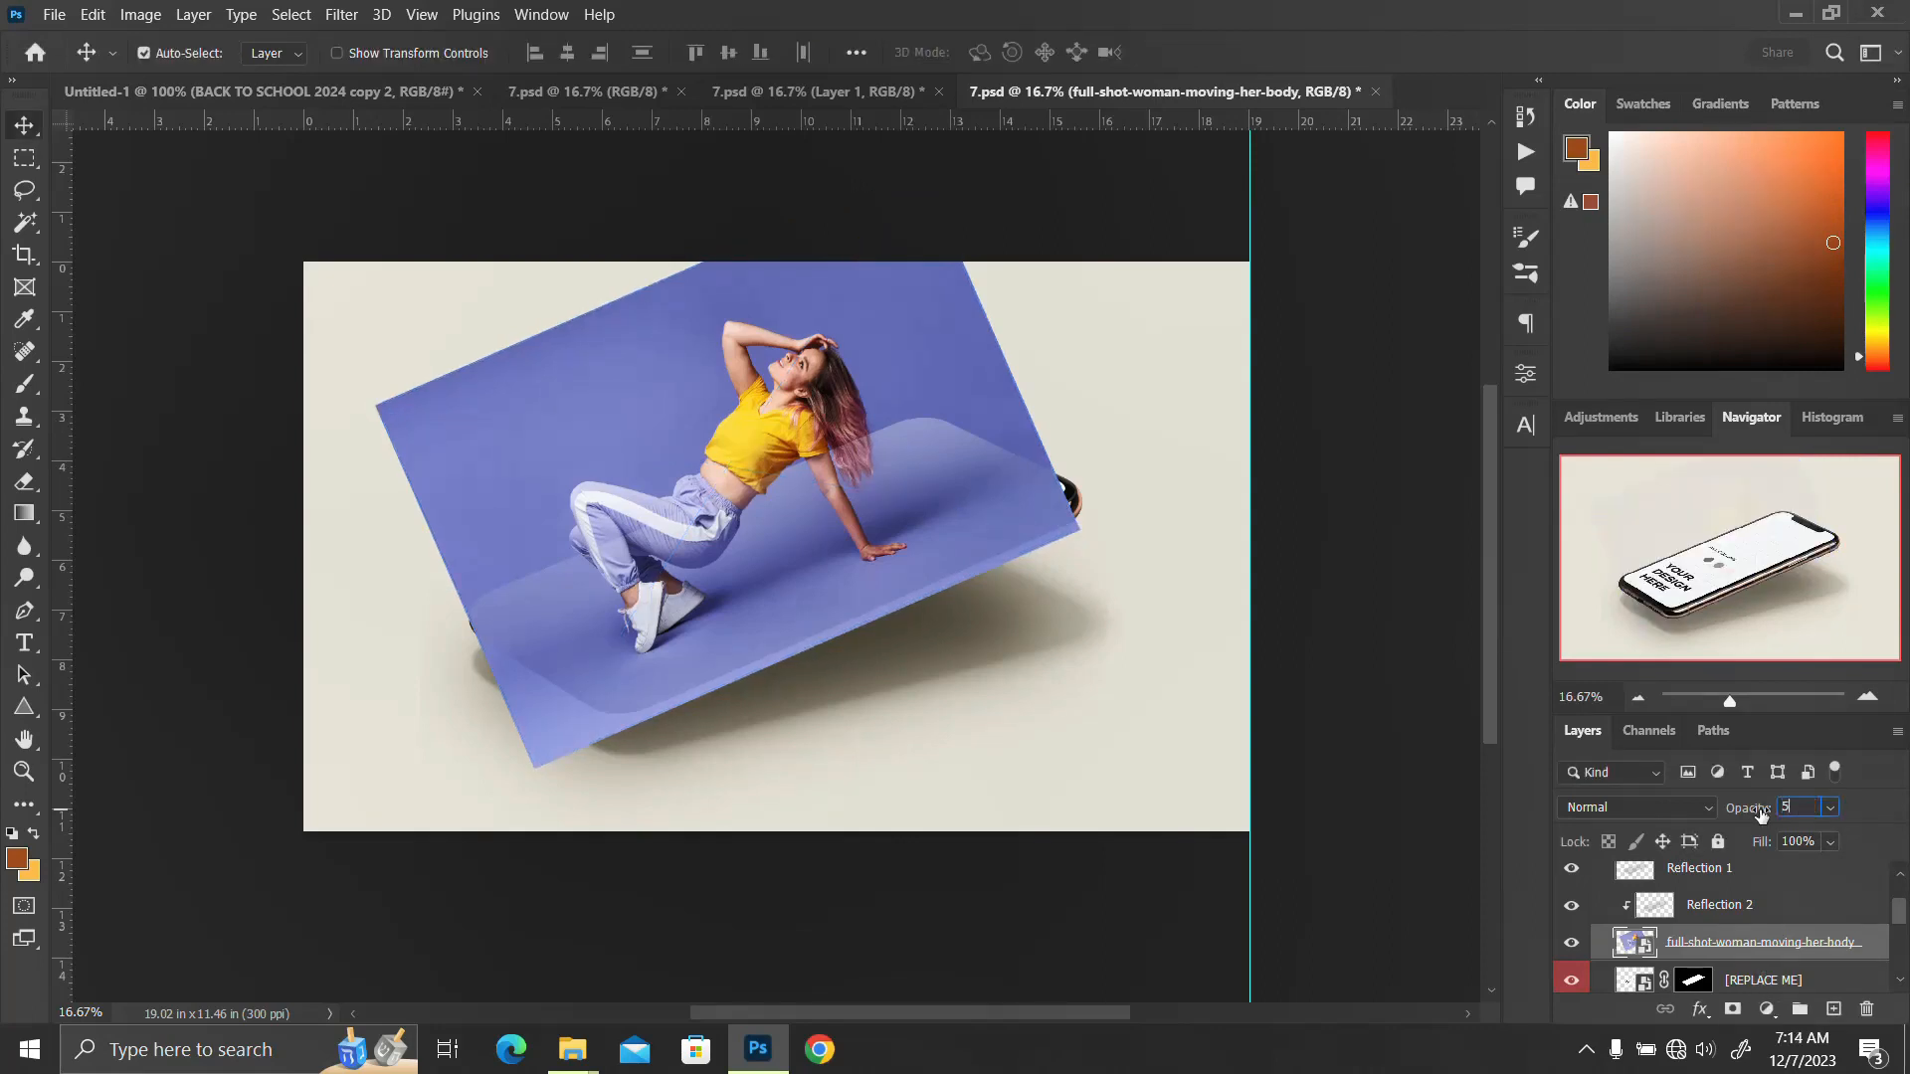
pyautogui.write('0')
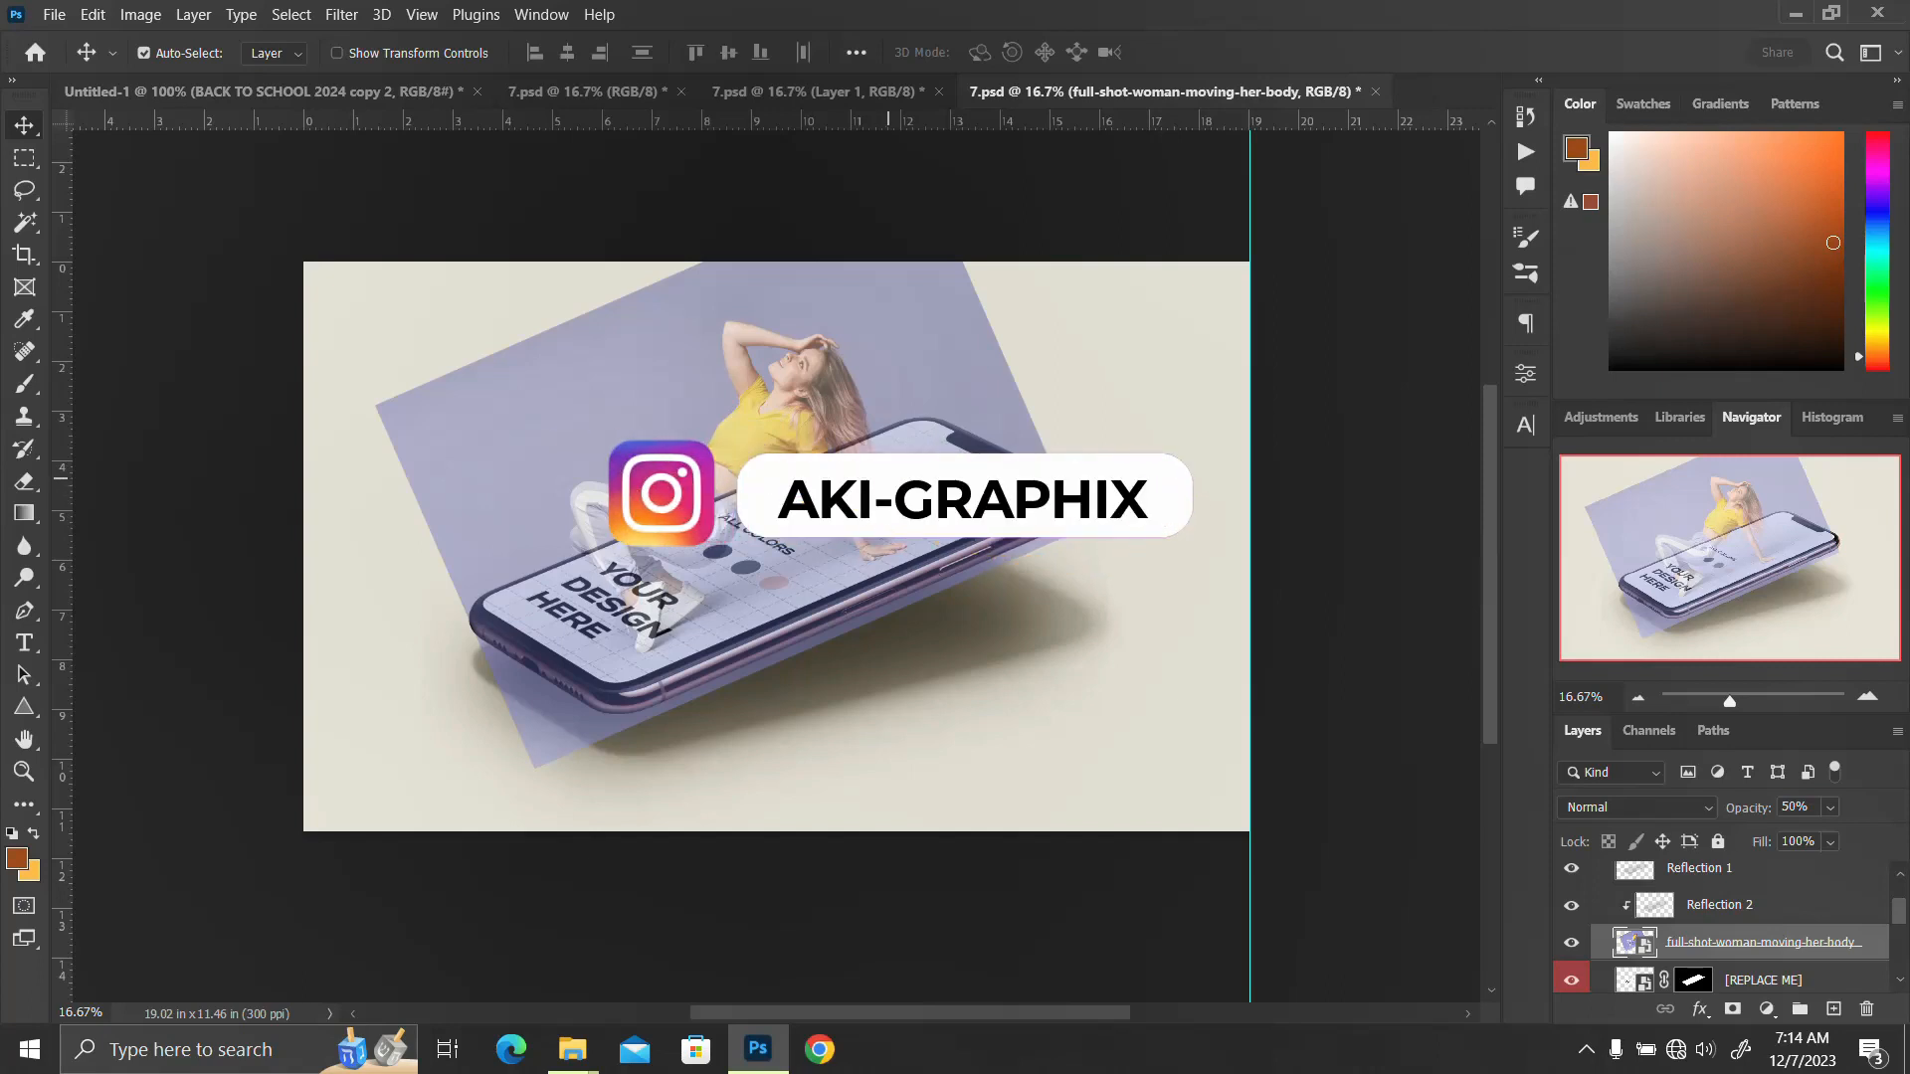
# - Duplicate the full-shot-woman-moving-her-body layer
pyautogui.click(888, 478)
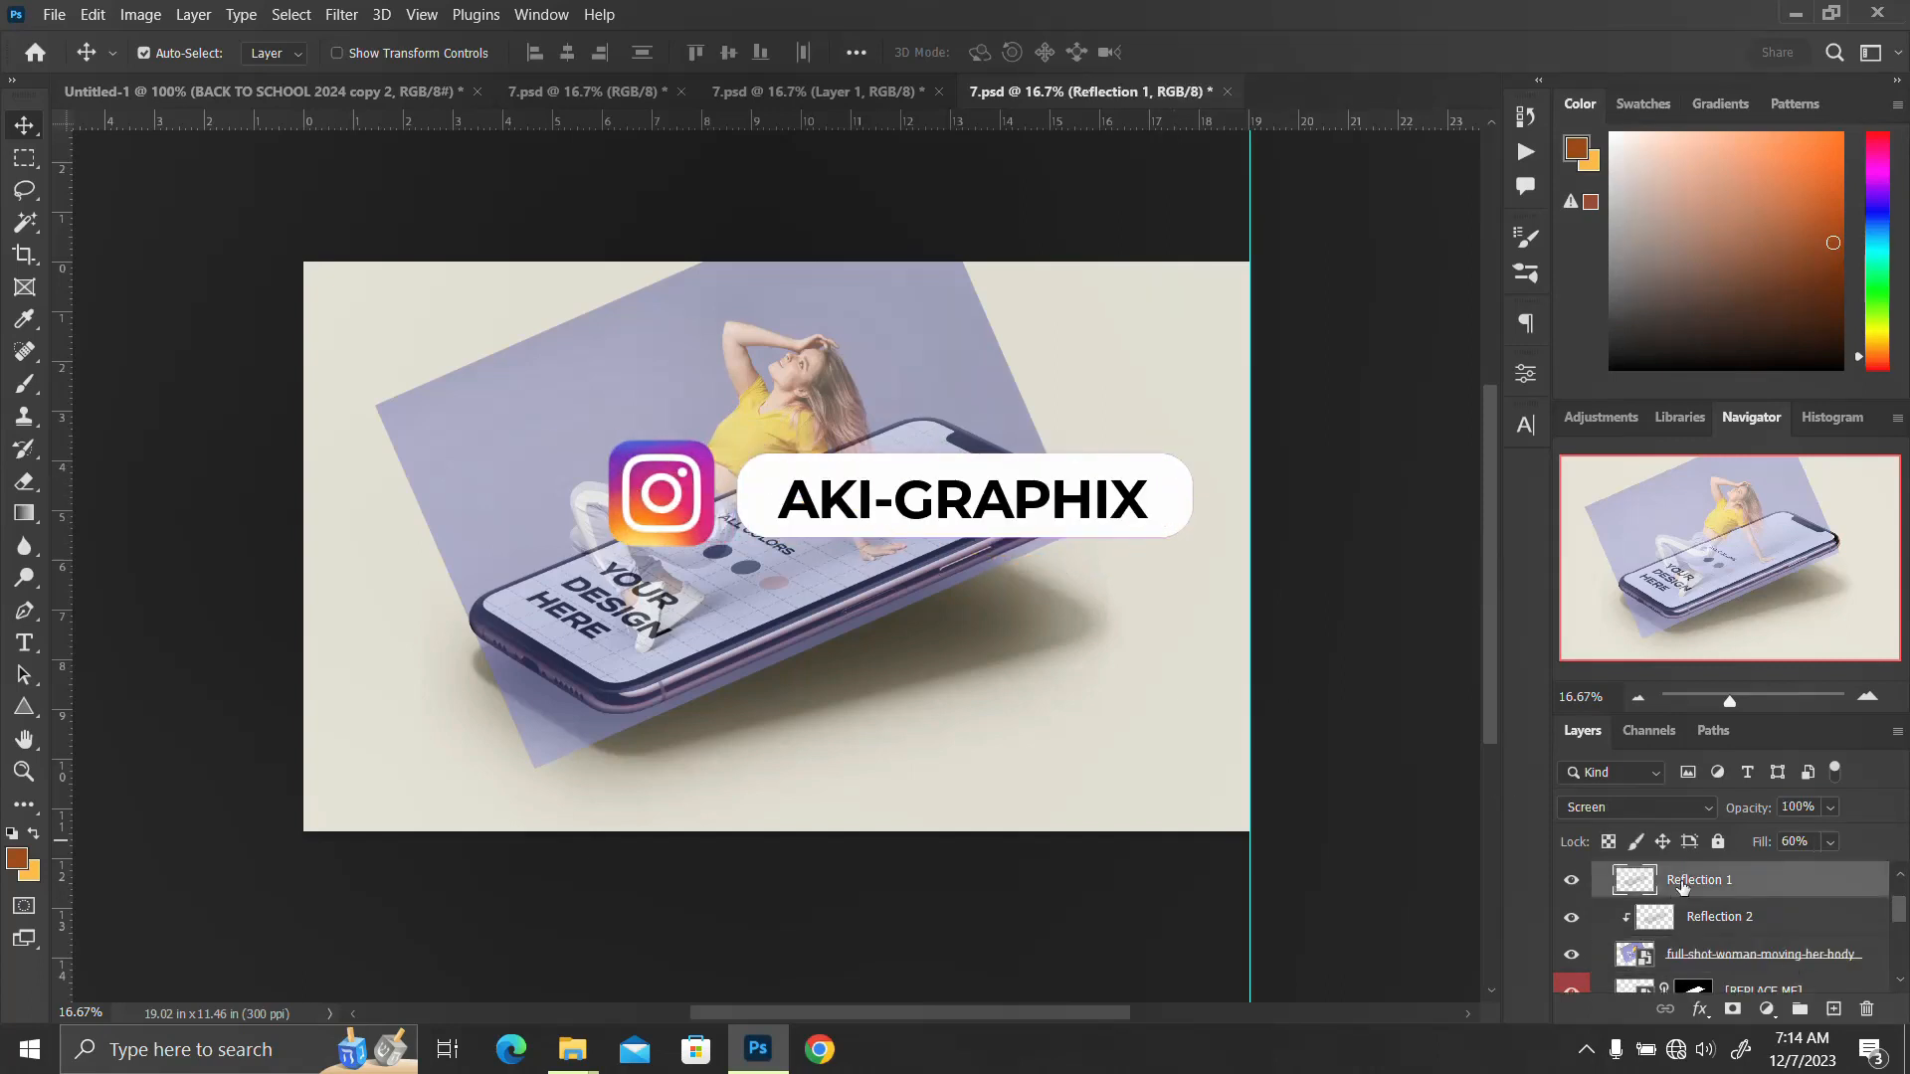
pyautogui.click(1706, 962)
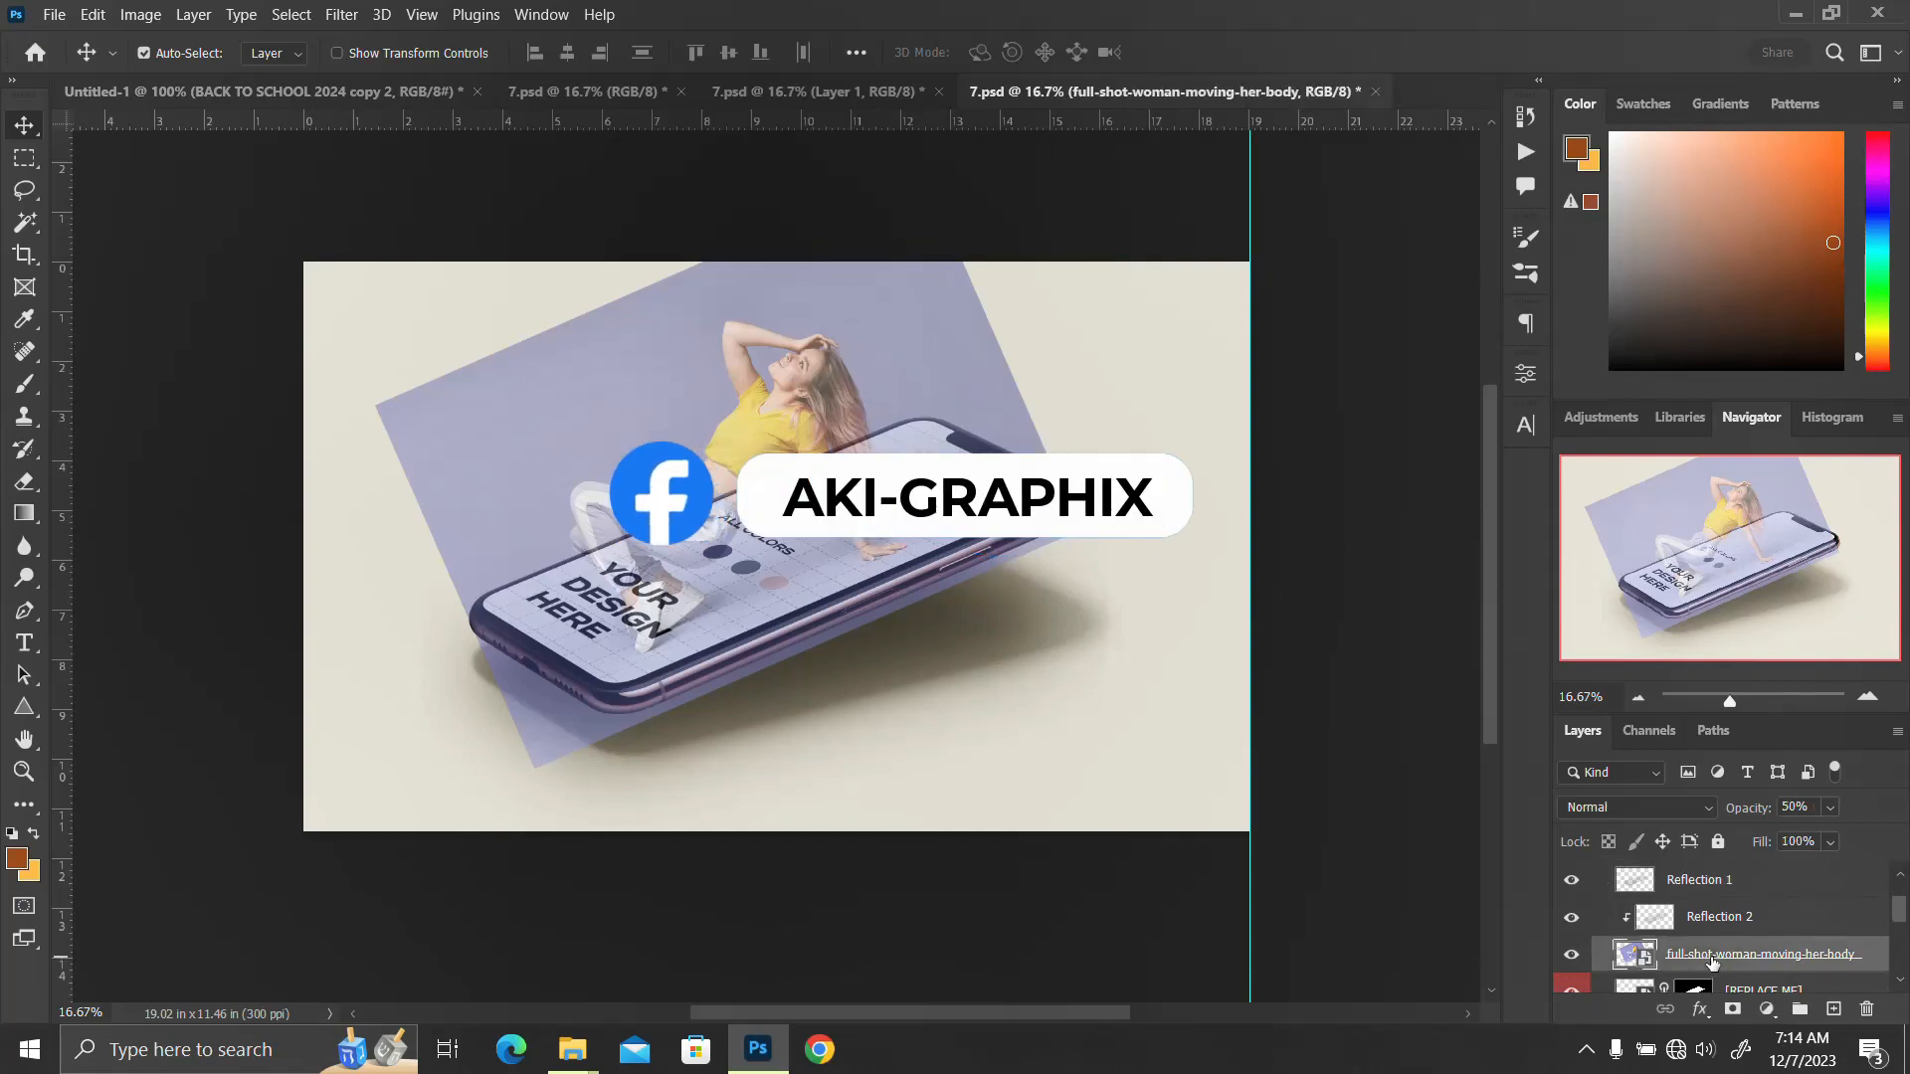
pyautogui.hotkey('ctrl', 'j')
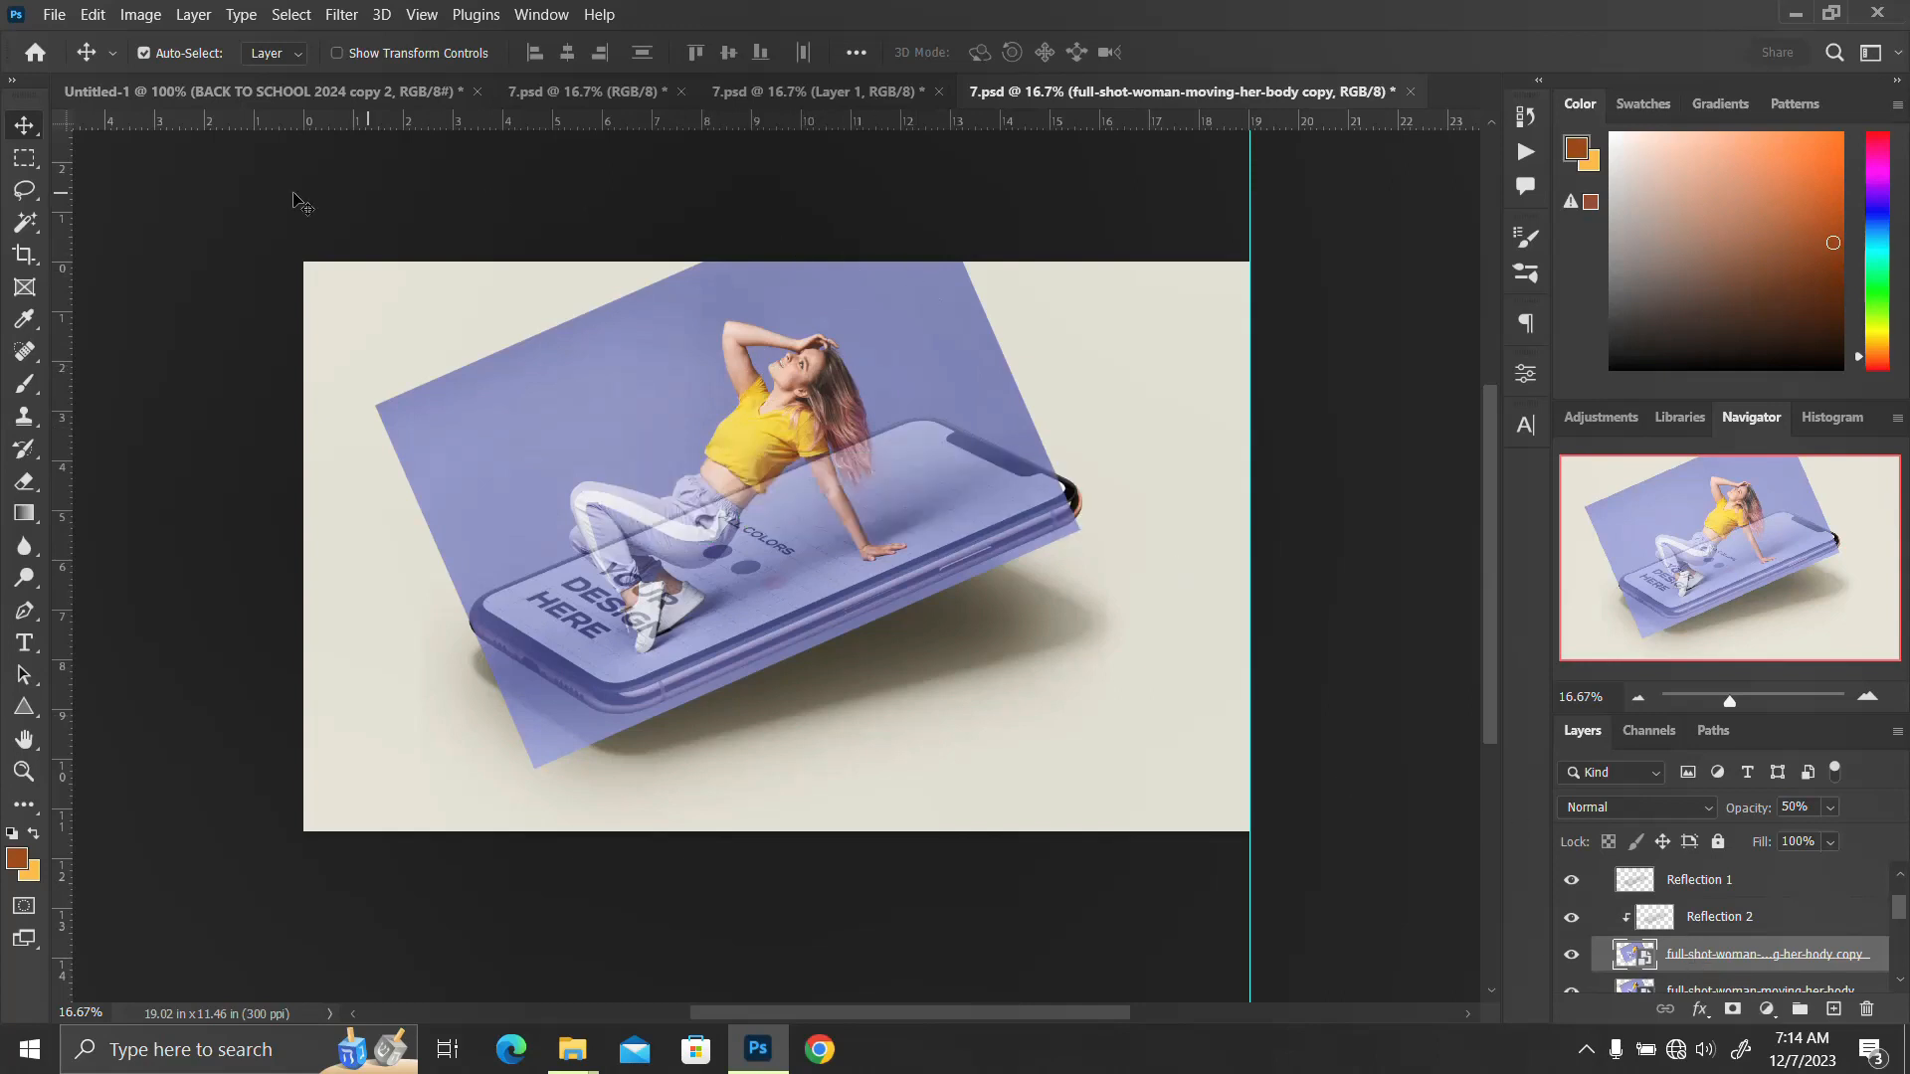
# - Select the woman on the duplicated image layer, subtract the background area beside her arm, and copy her onto a new layer
pyautogui.press('w')
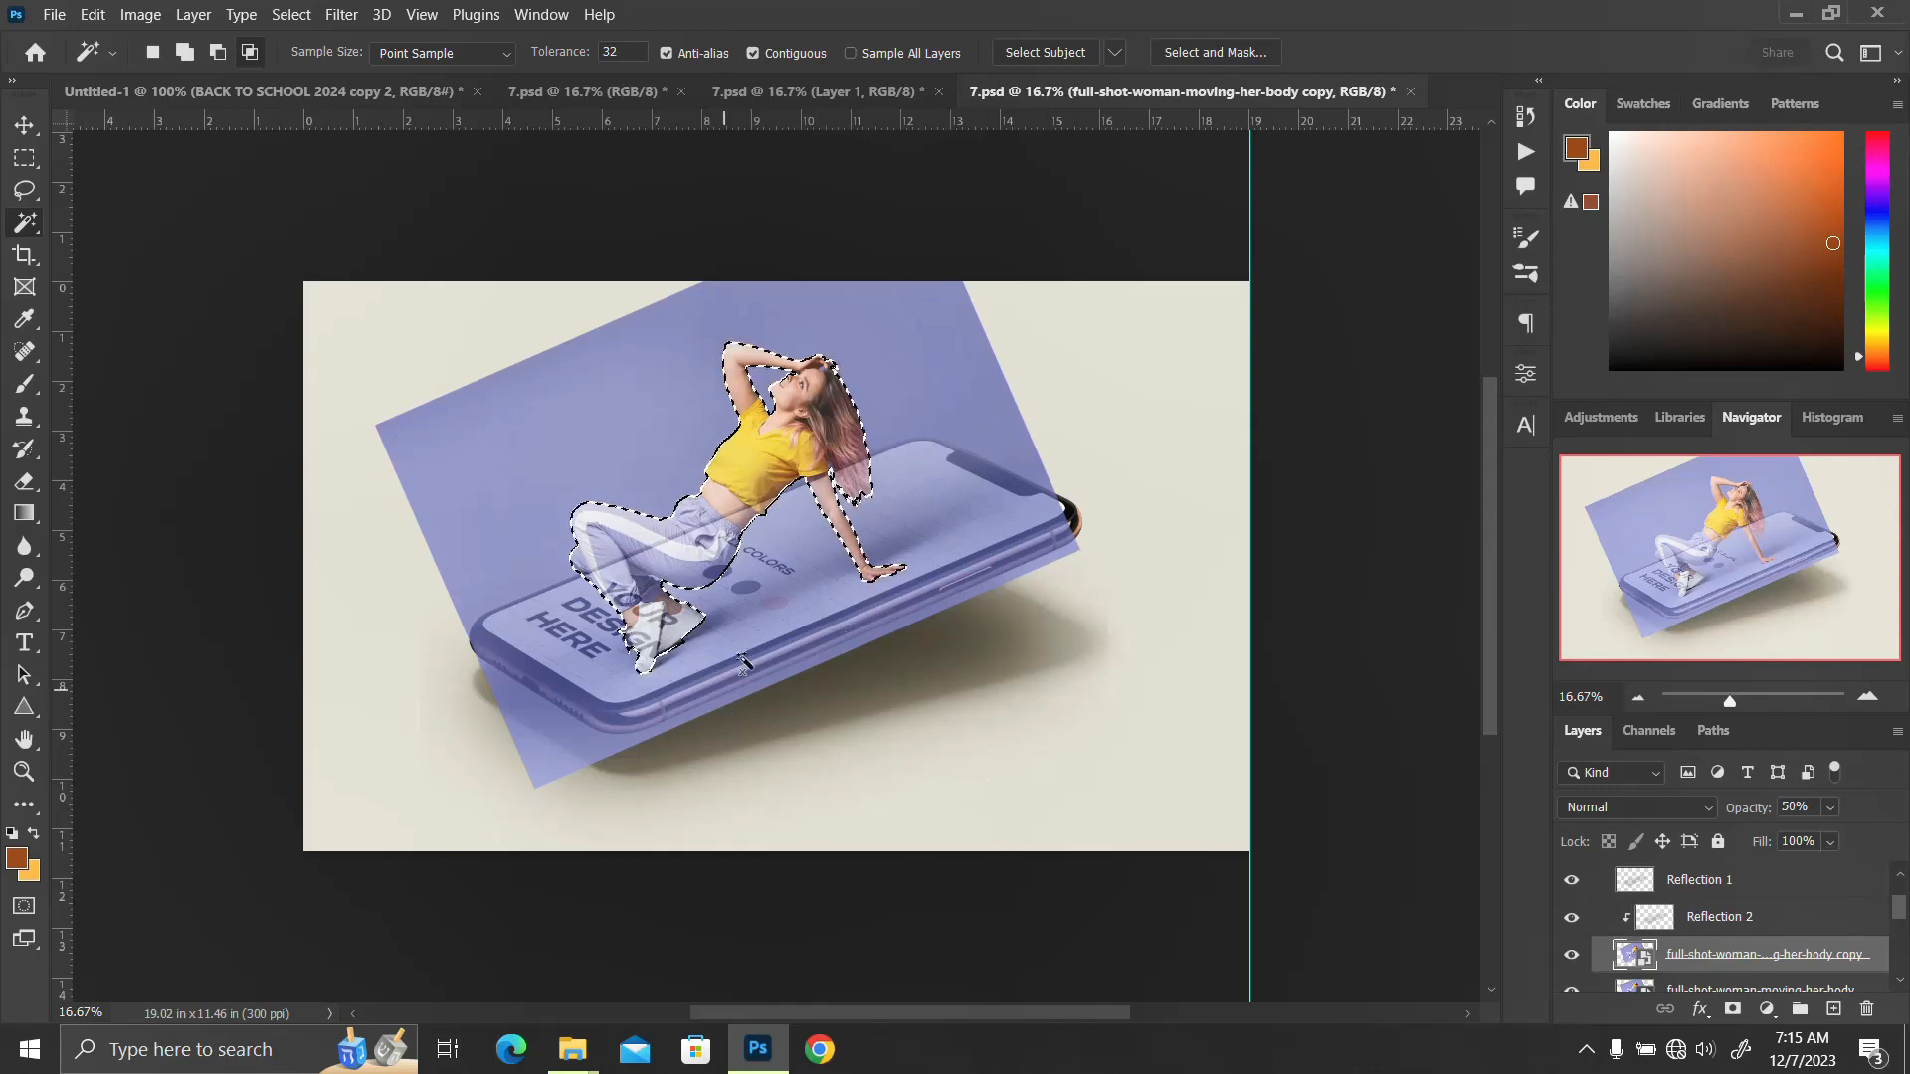
pyautogui.keyDown('alt'); pyautogui.click(826, 497); pyautogui.keyUp('alt')
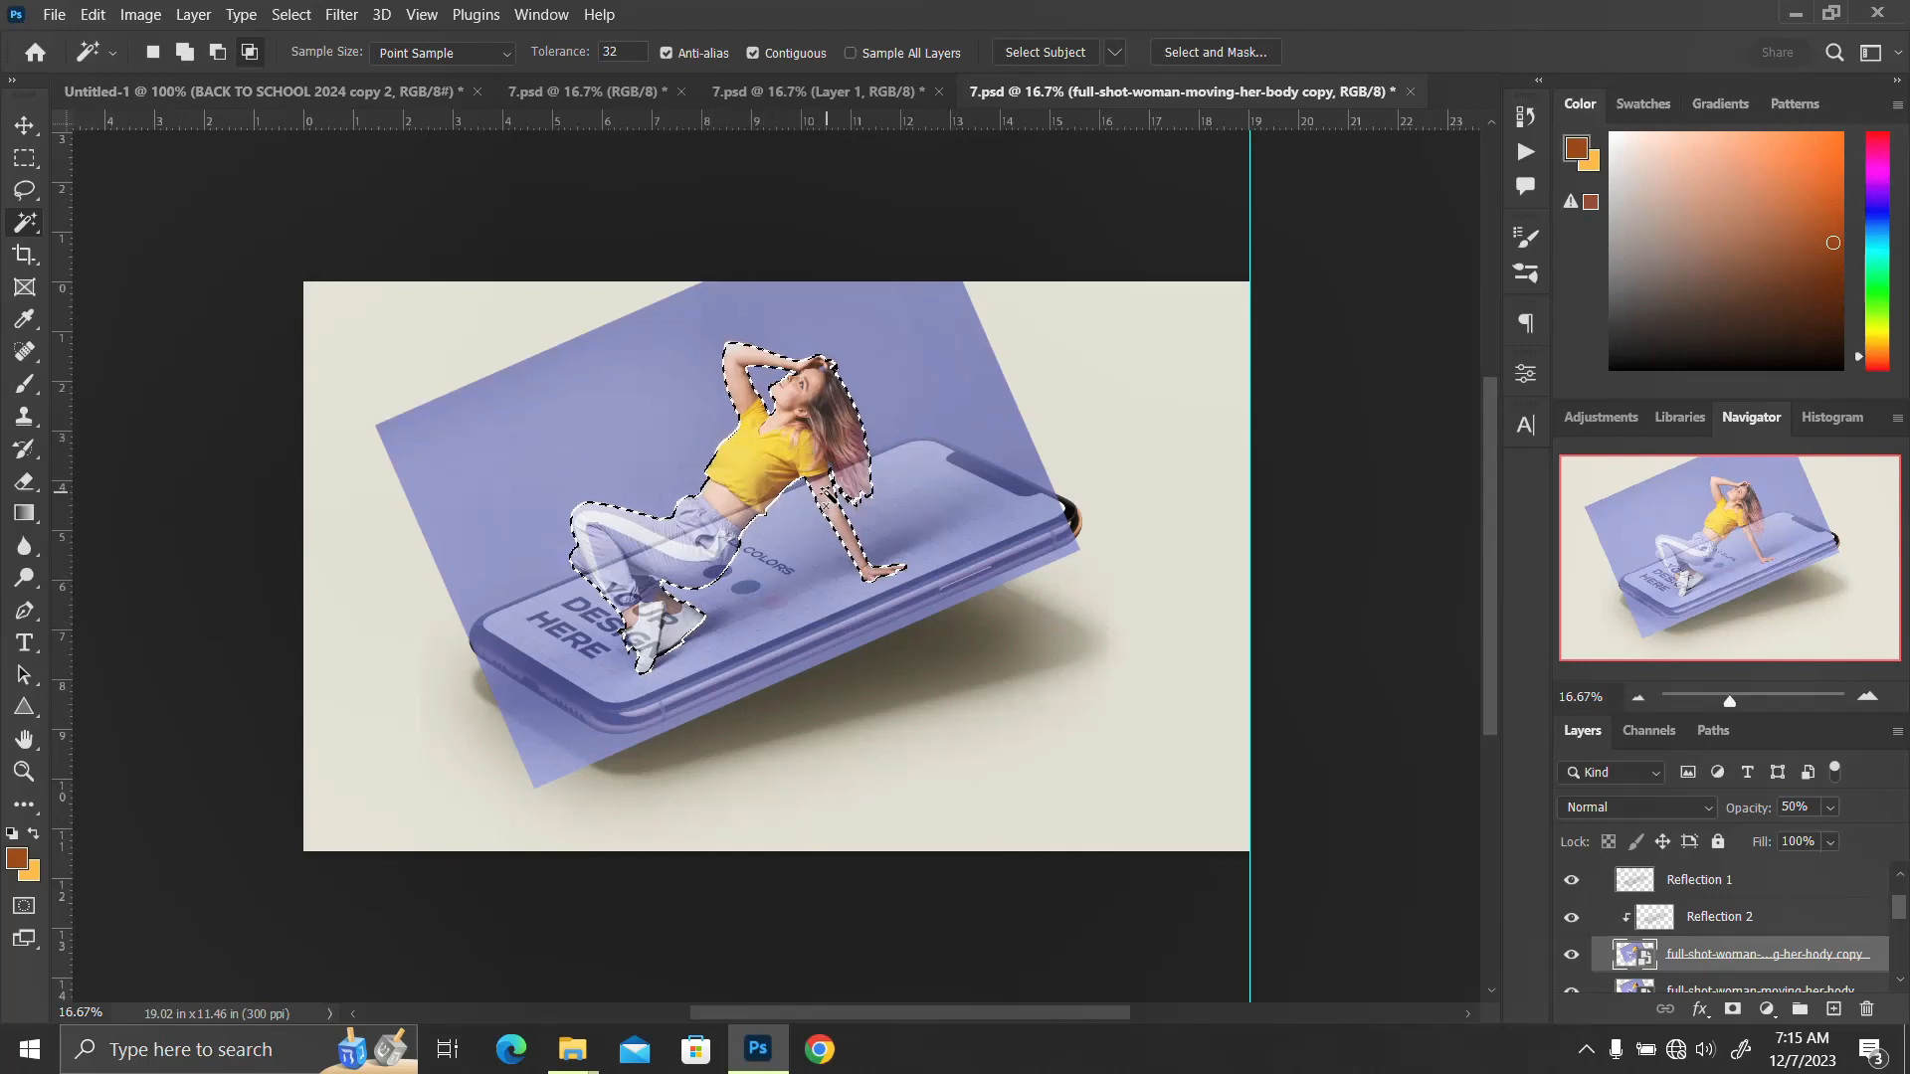
pyautogui.hotkey('ctrl', 'j')
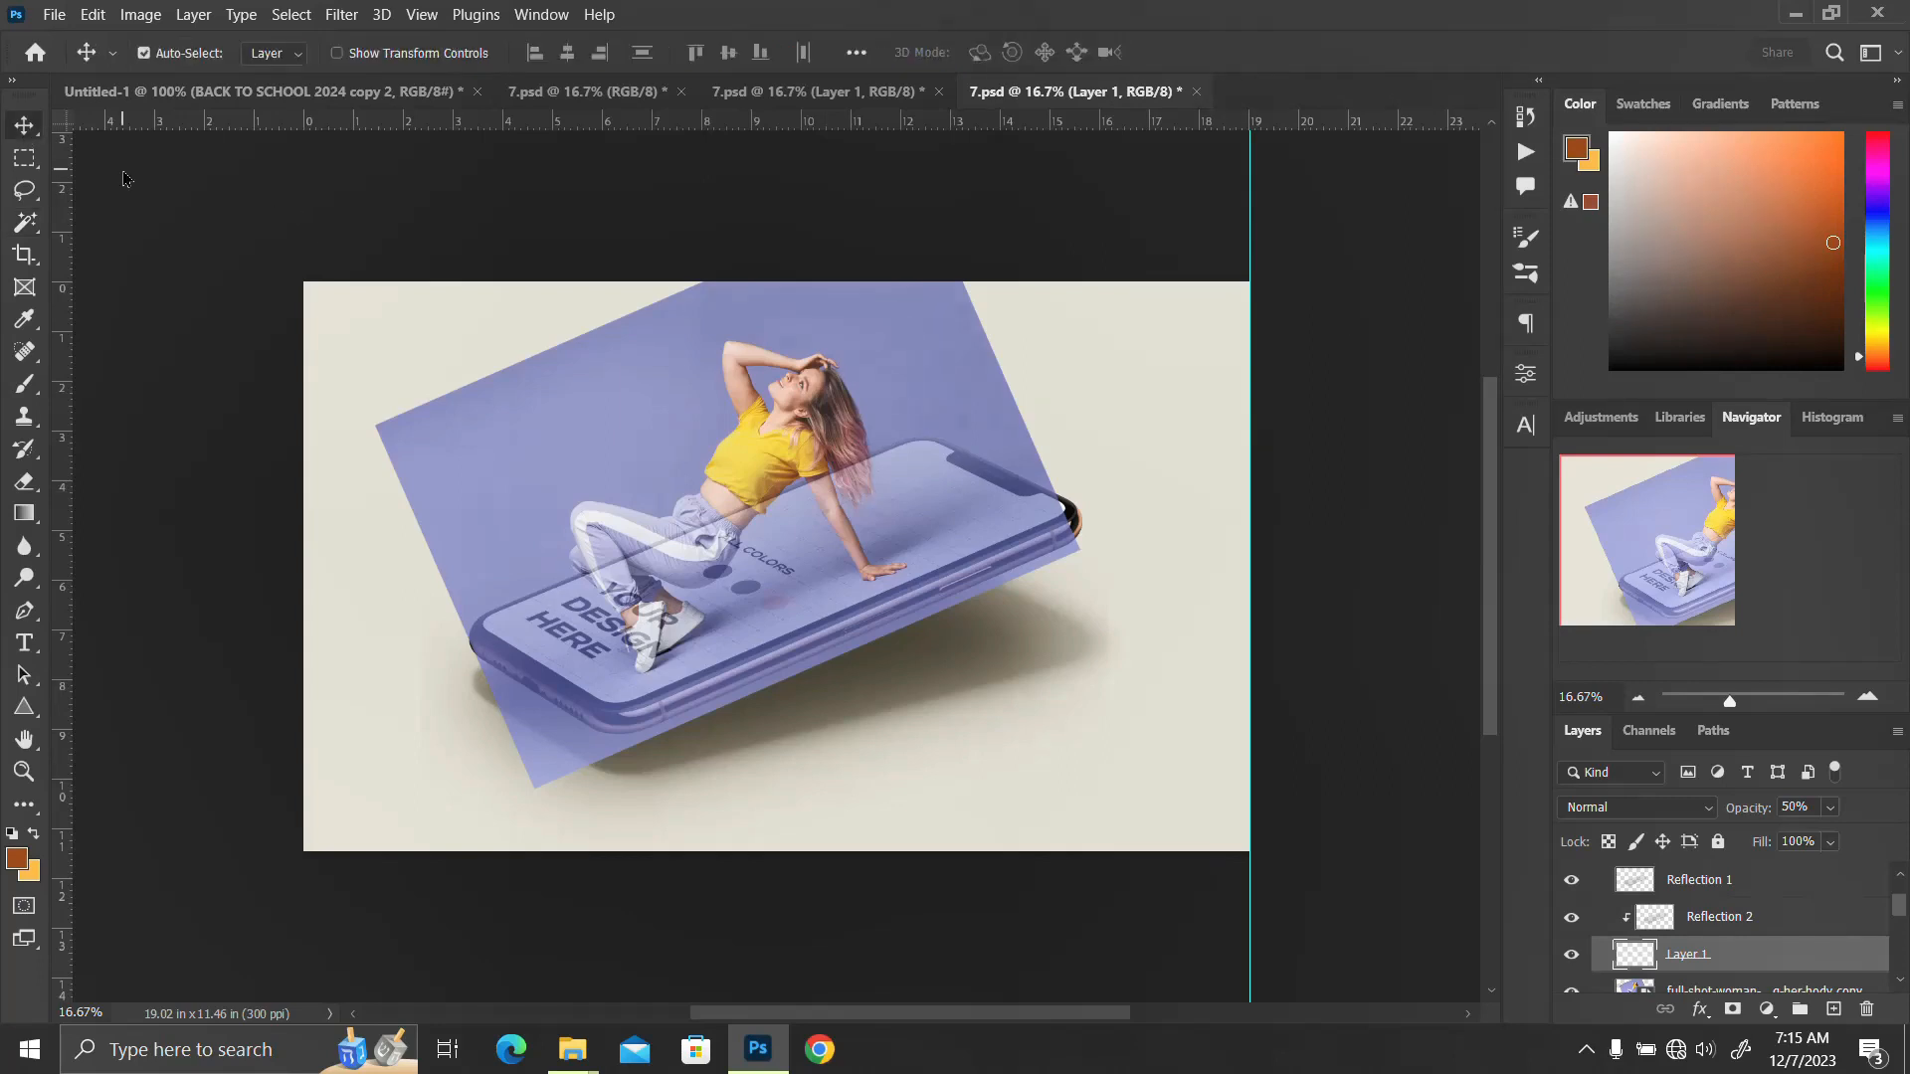
pyautogui.hotkey('ctrl', 'j')
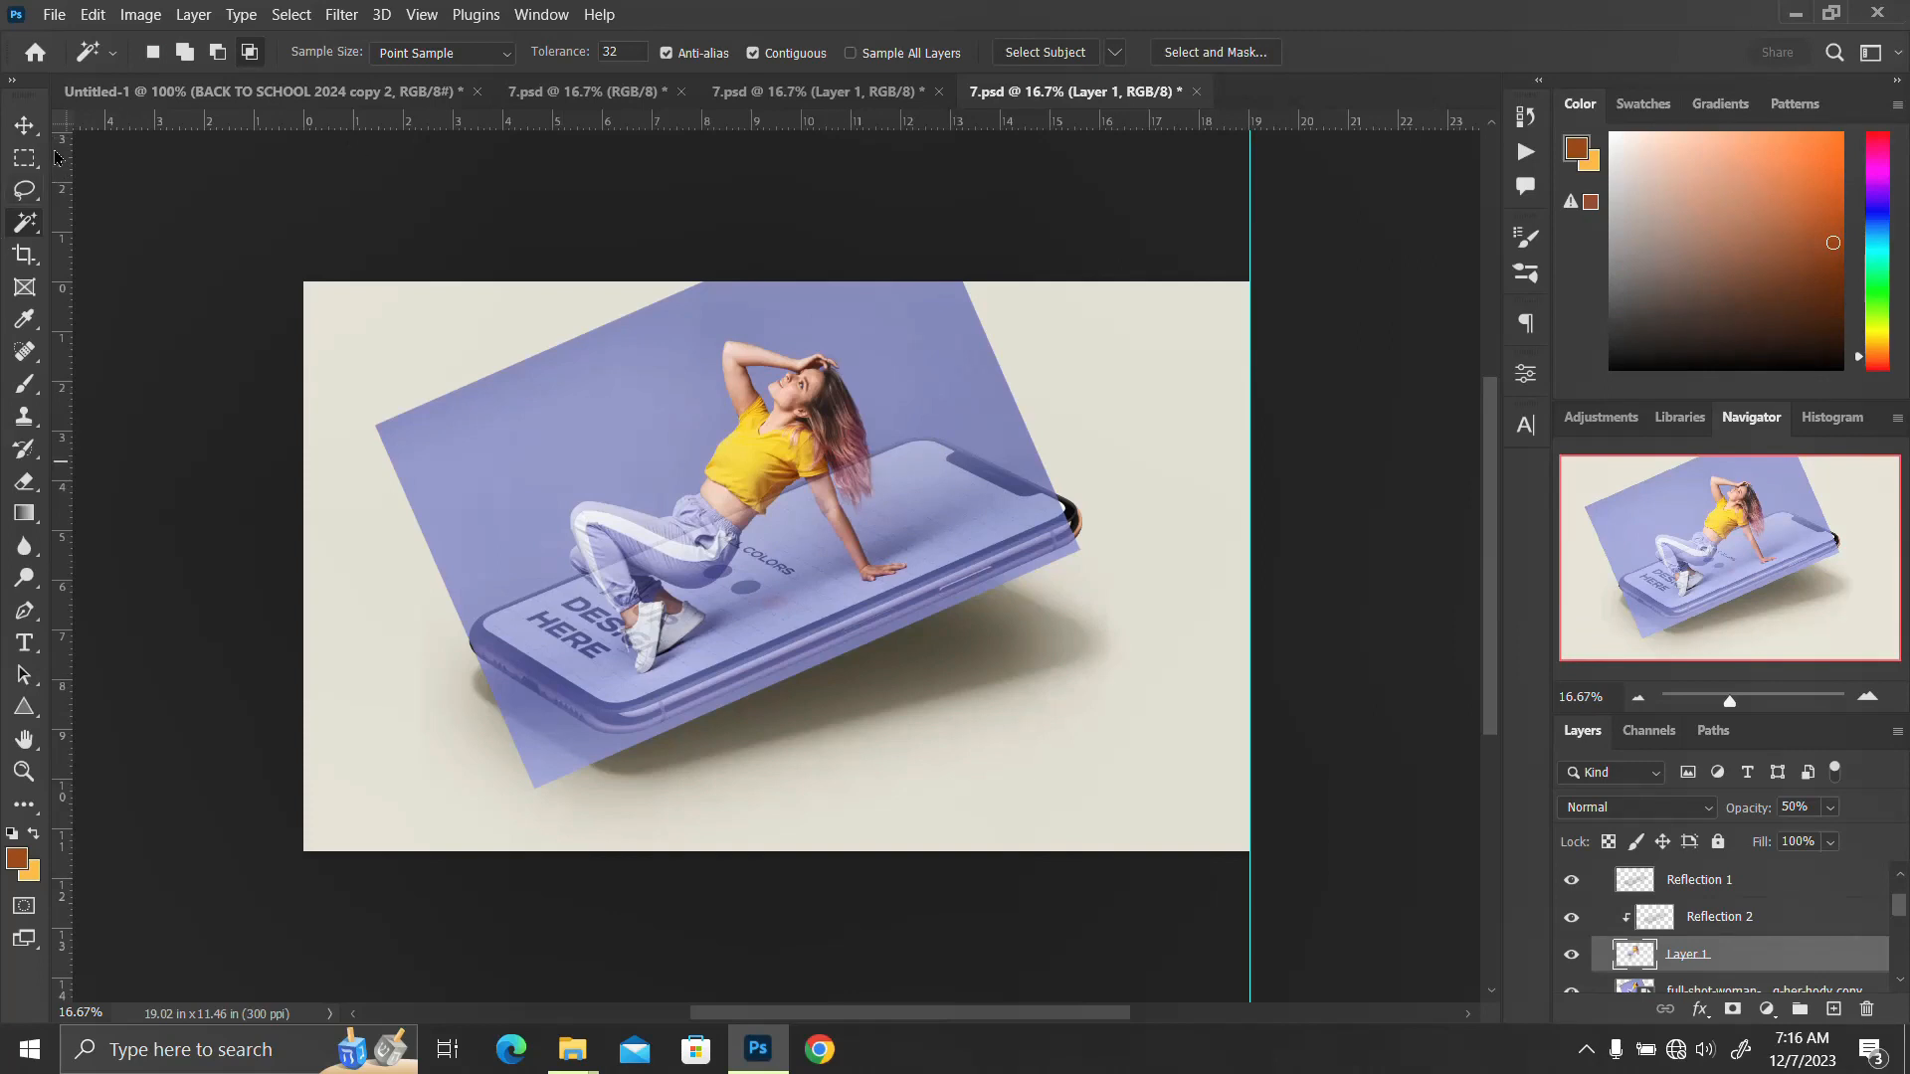
# - Delete the full-shot-woman-moving-her-body copy layer
pyautogui.click(17, 134)
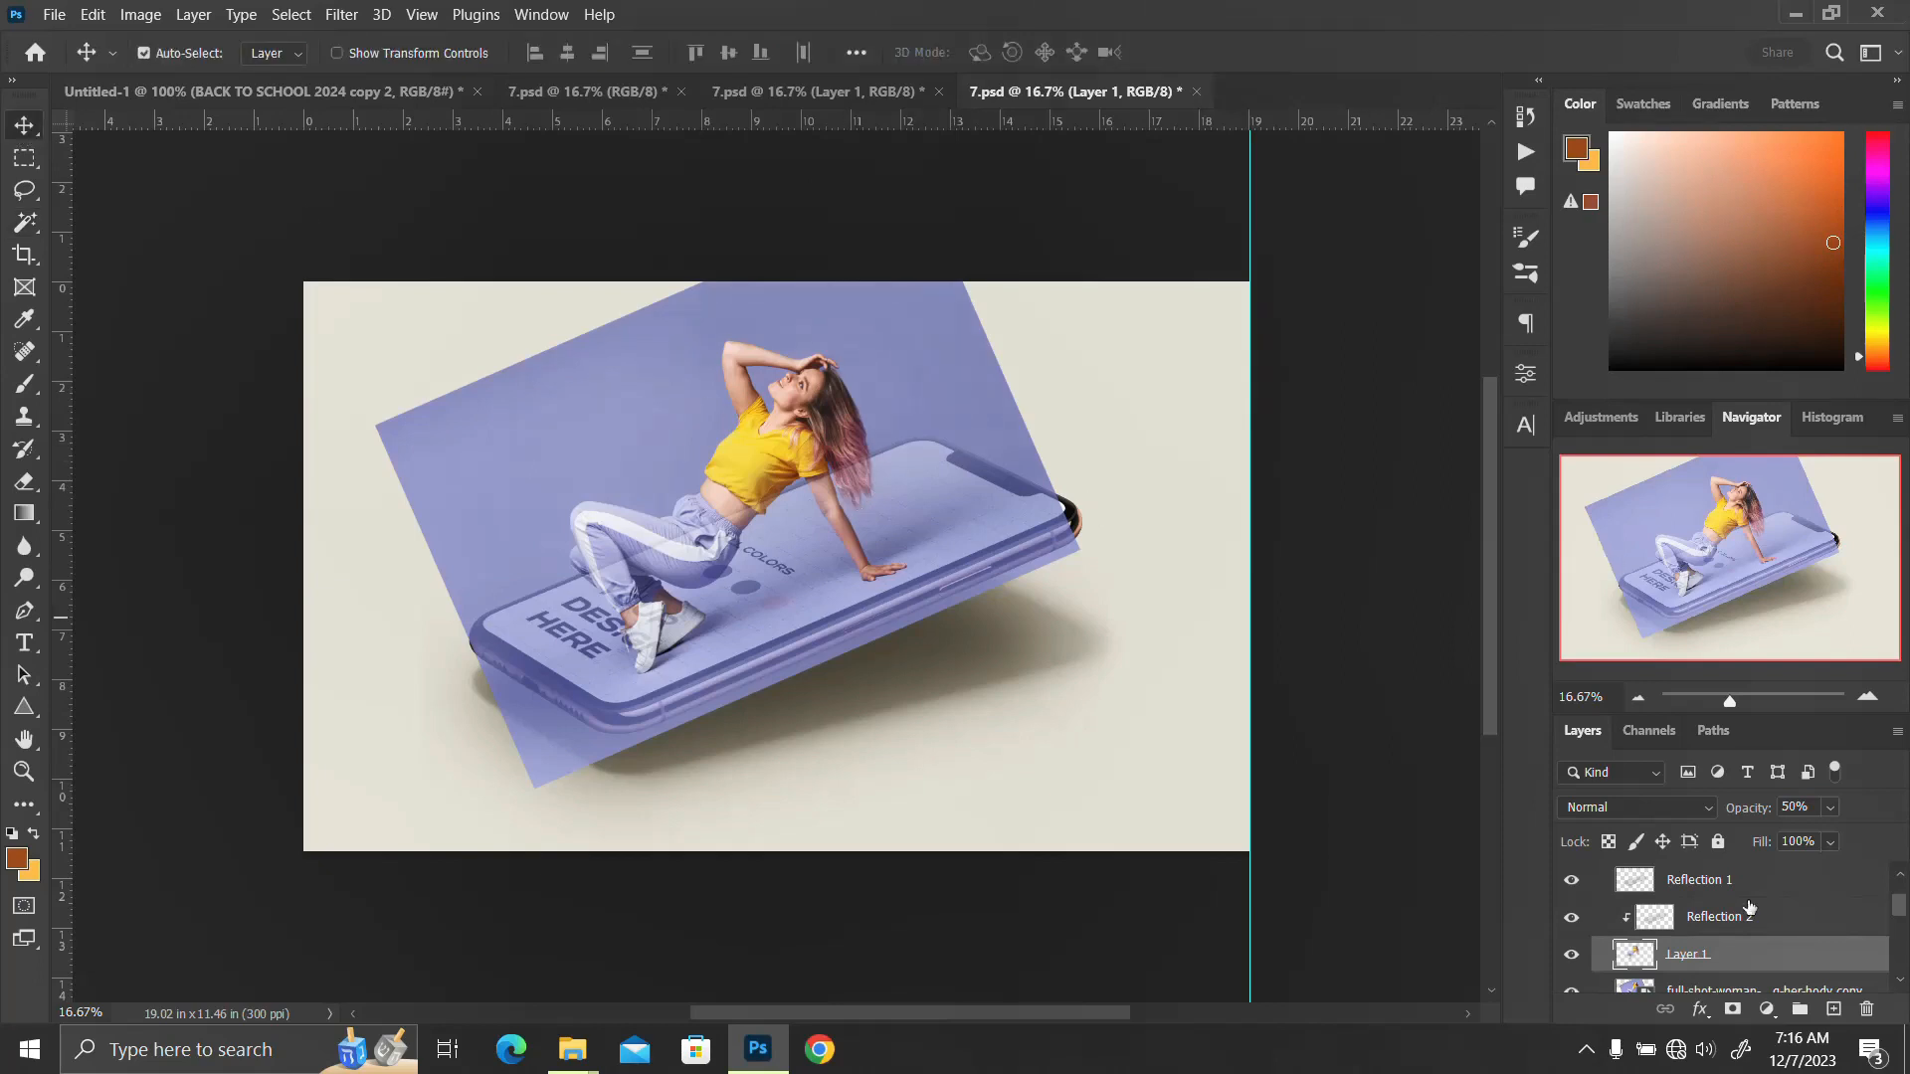
pyautogui.click(1701, 991)
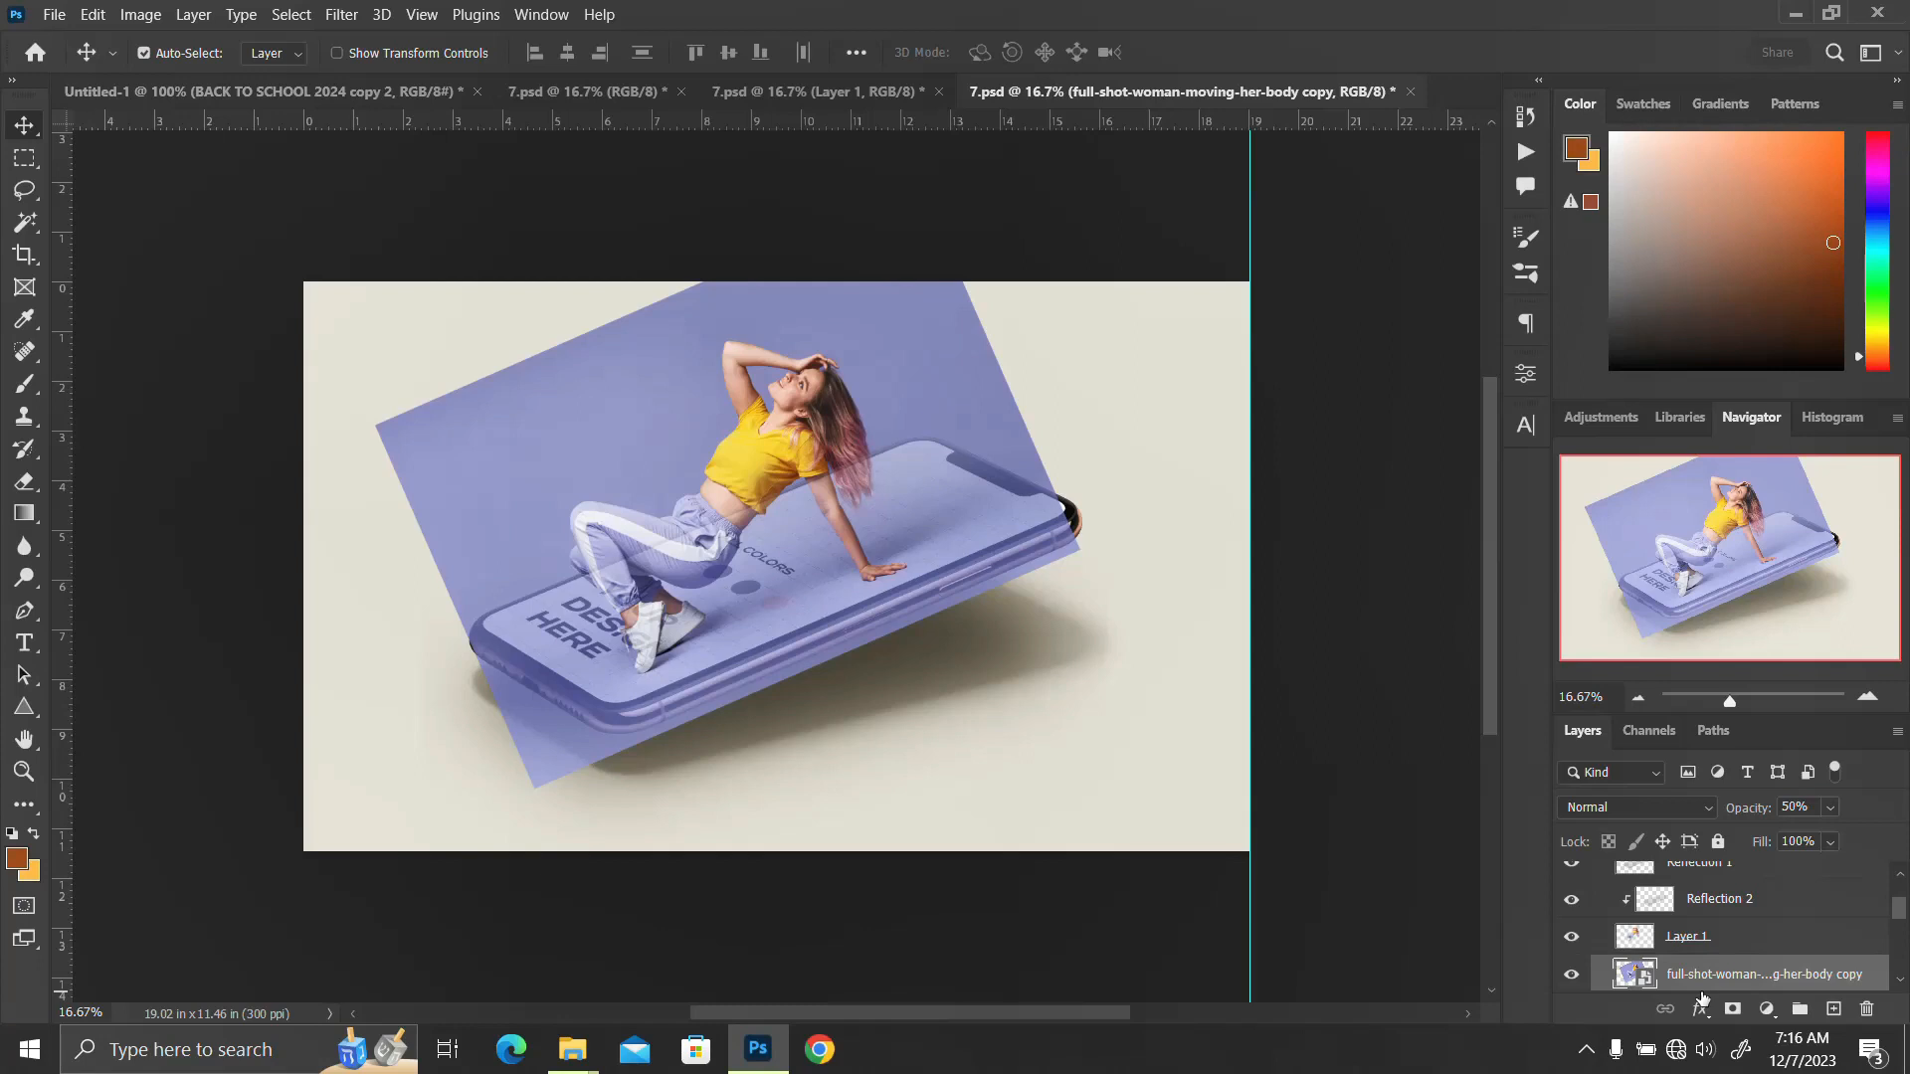
pyautogui.press('Delete')
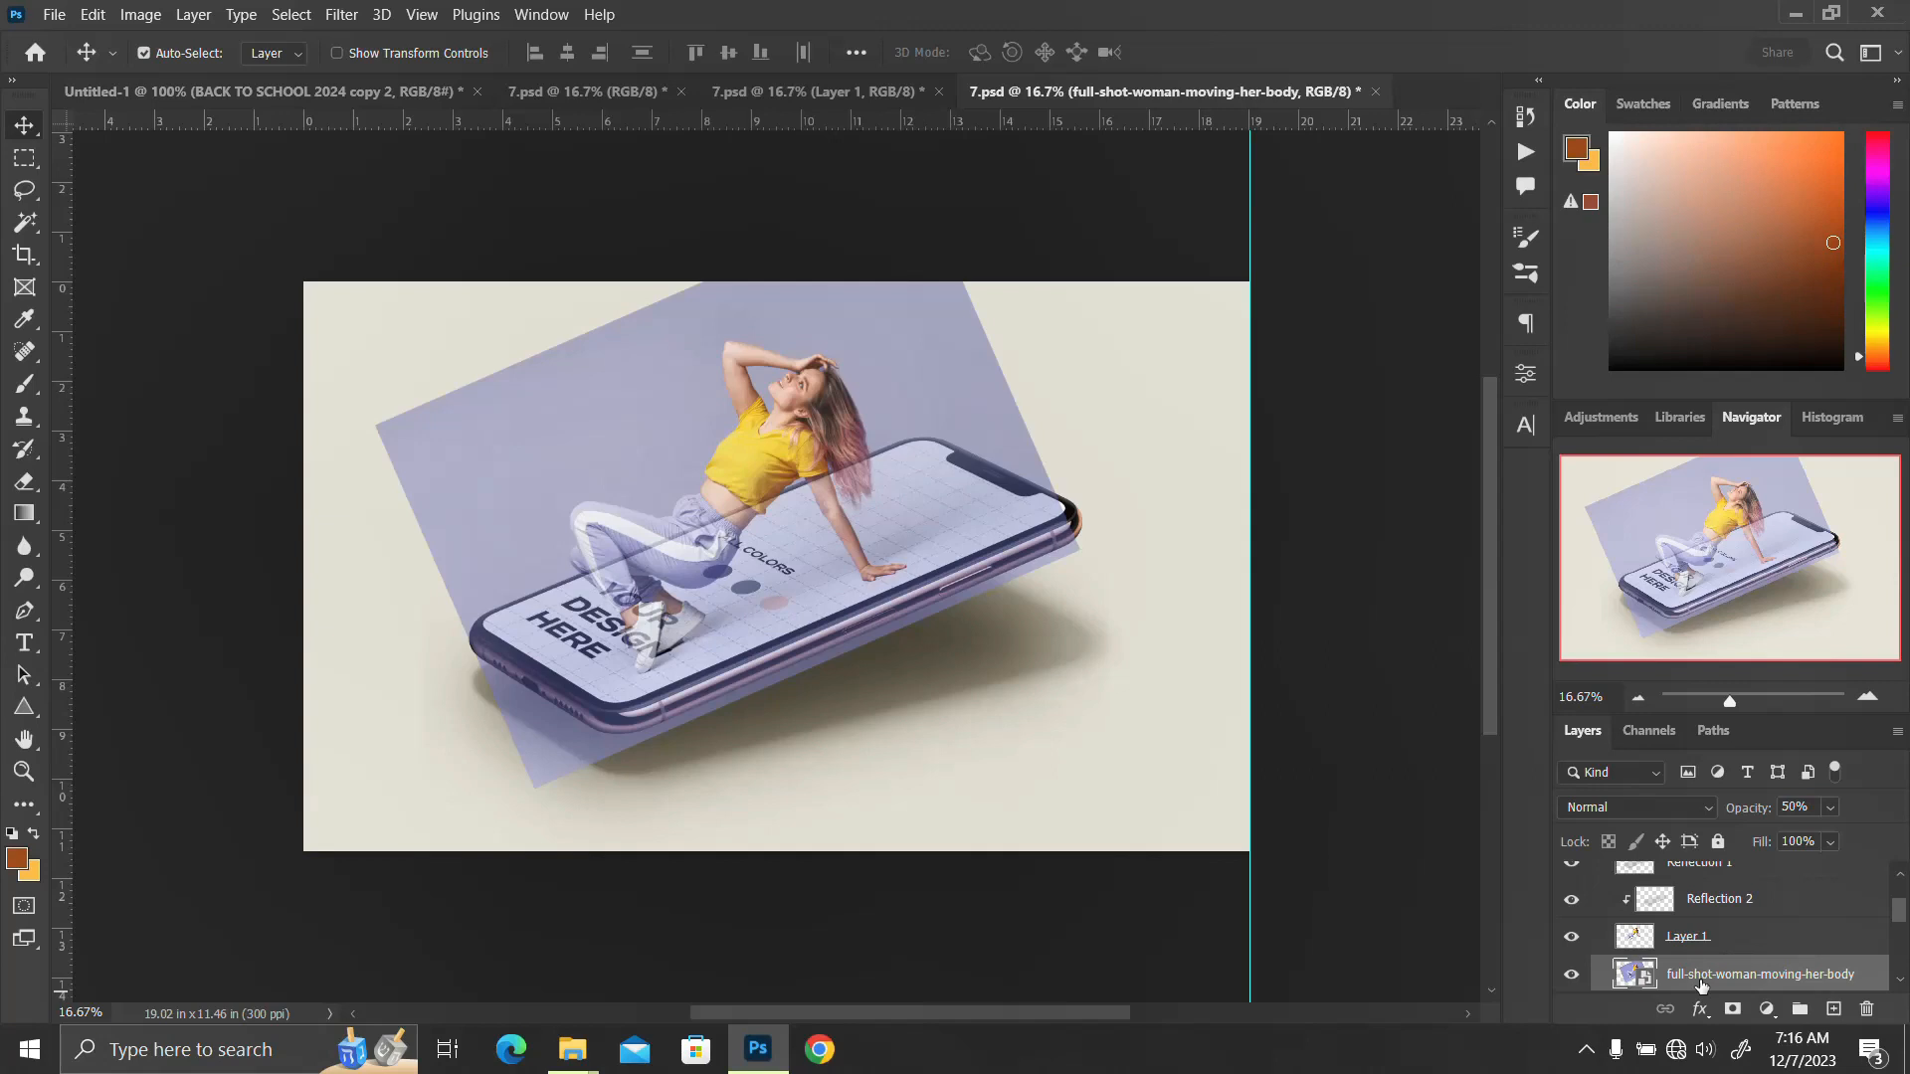
# - Create a clipping mask that clips the full-shot-woman-moving-her-body layer to the [REPLACE ME] layer
pyautogui.scroll(-2, 1729, 979)
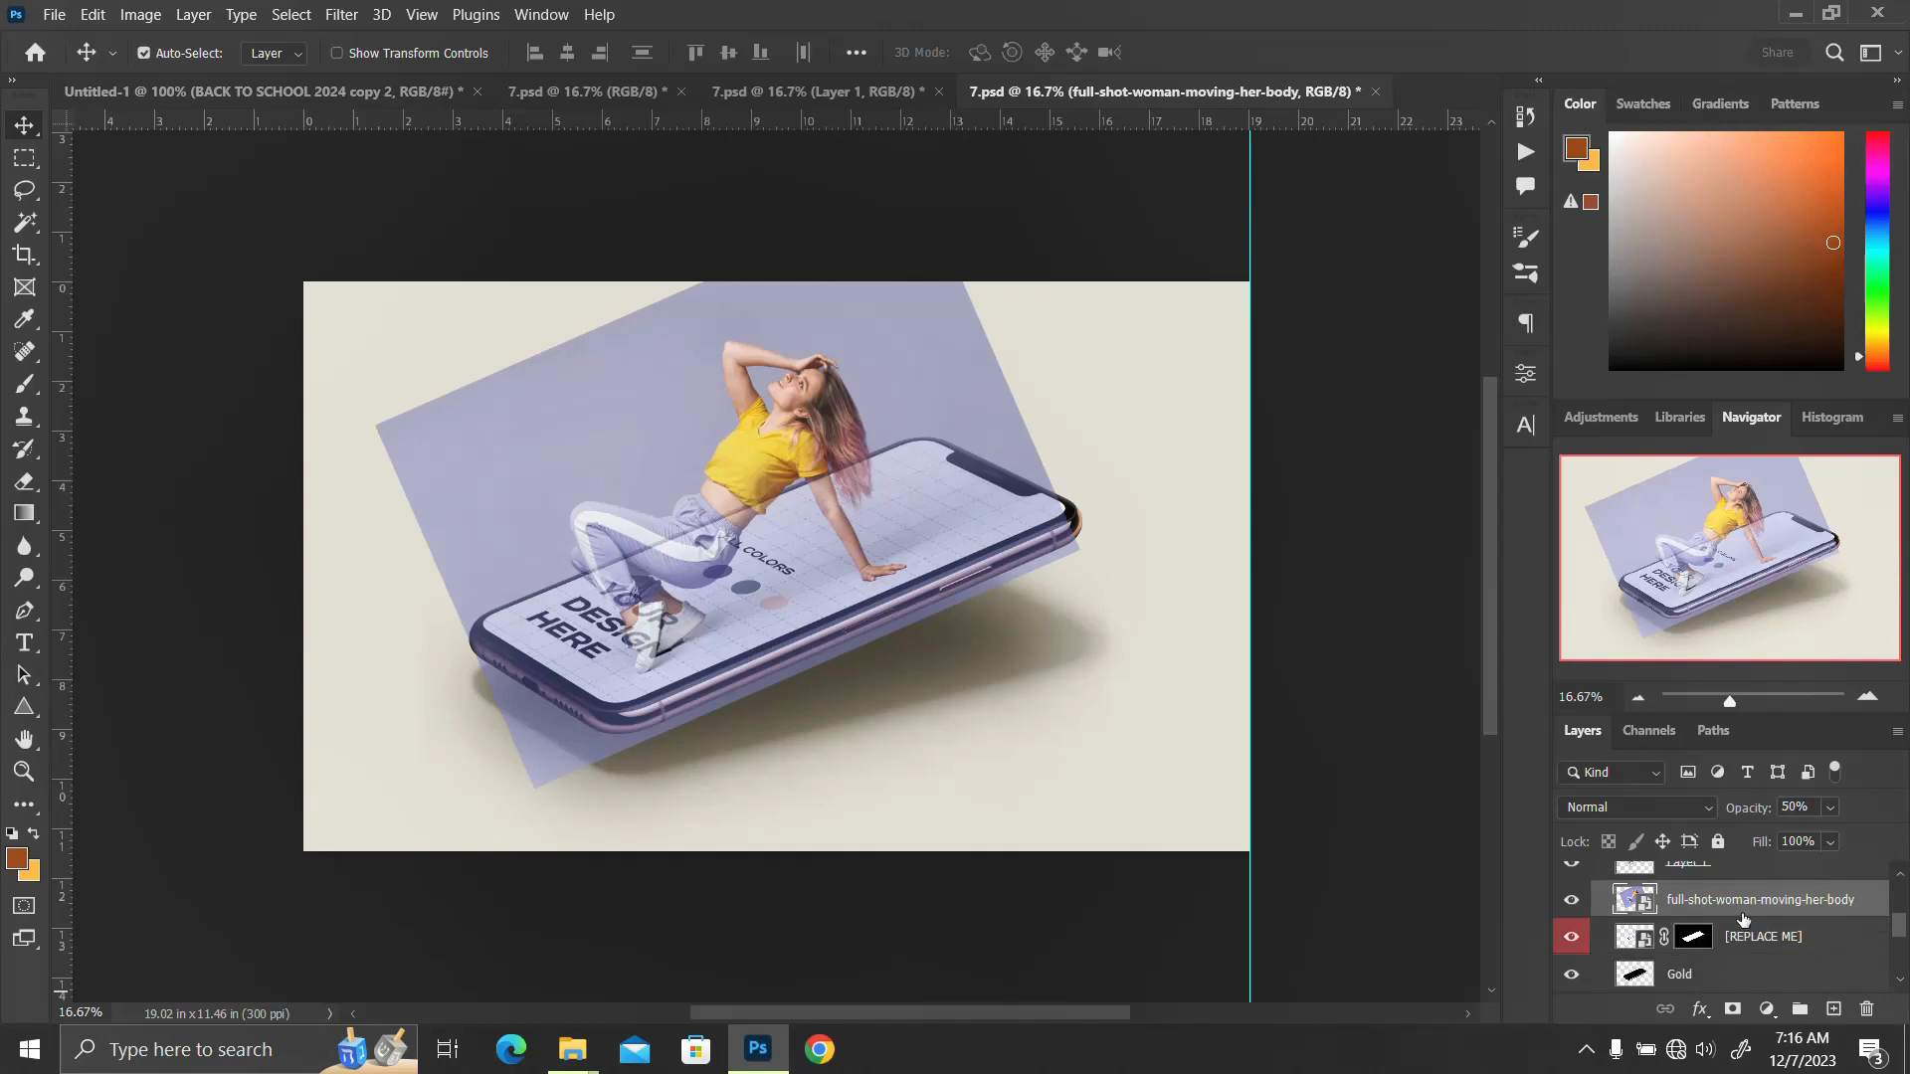
pyautogui.scroll(1, 1743, 919)
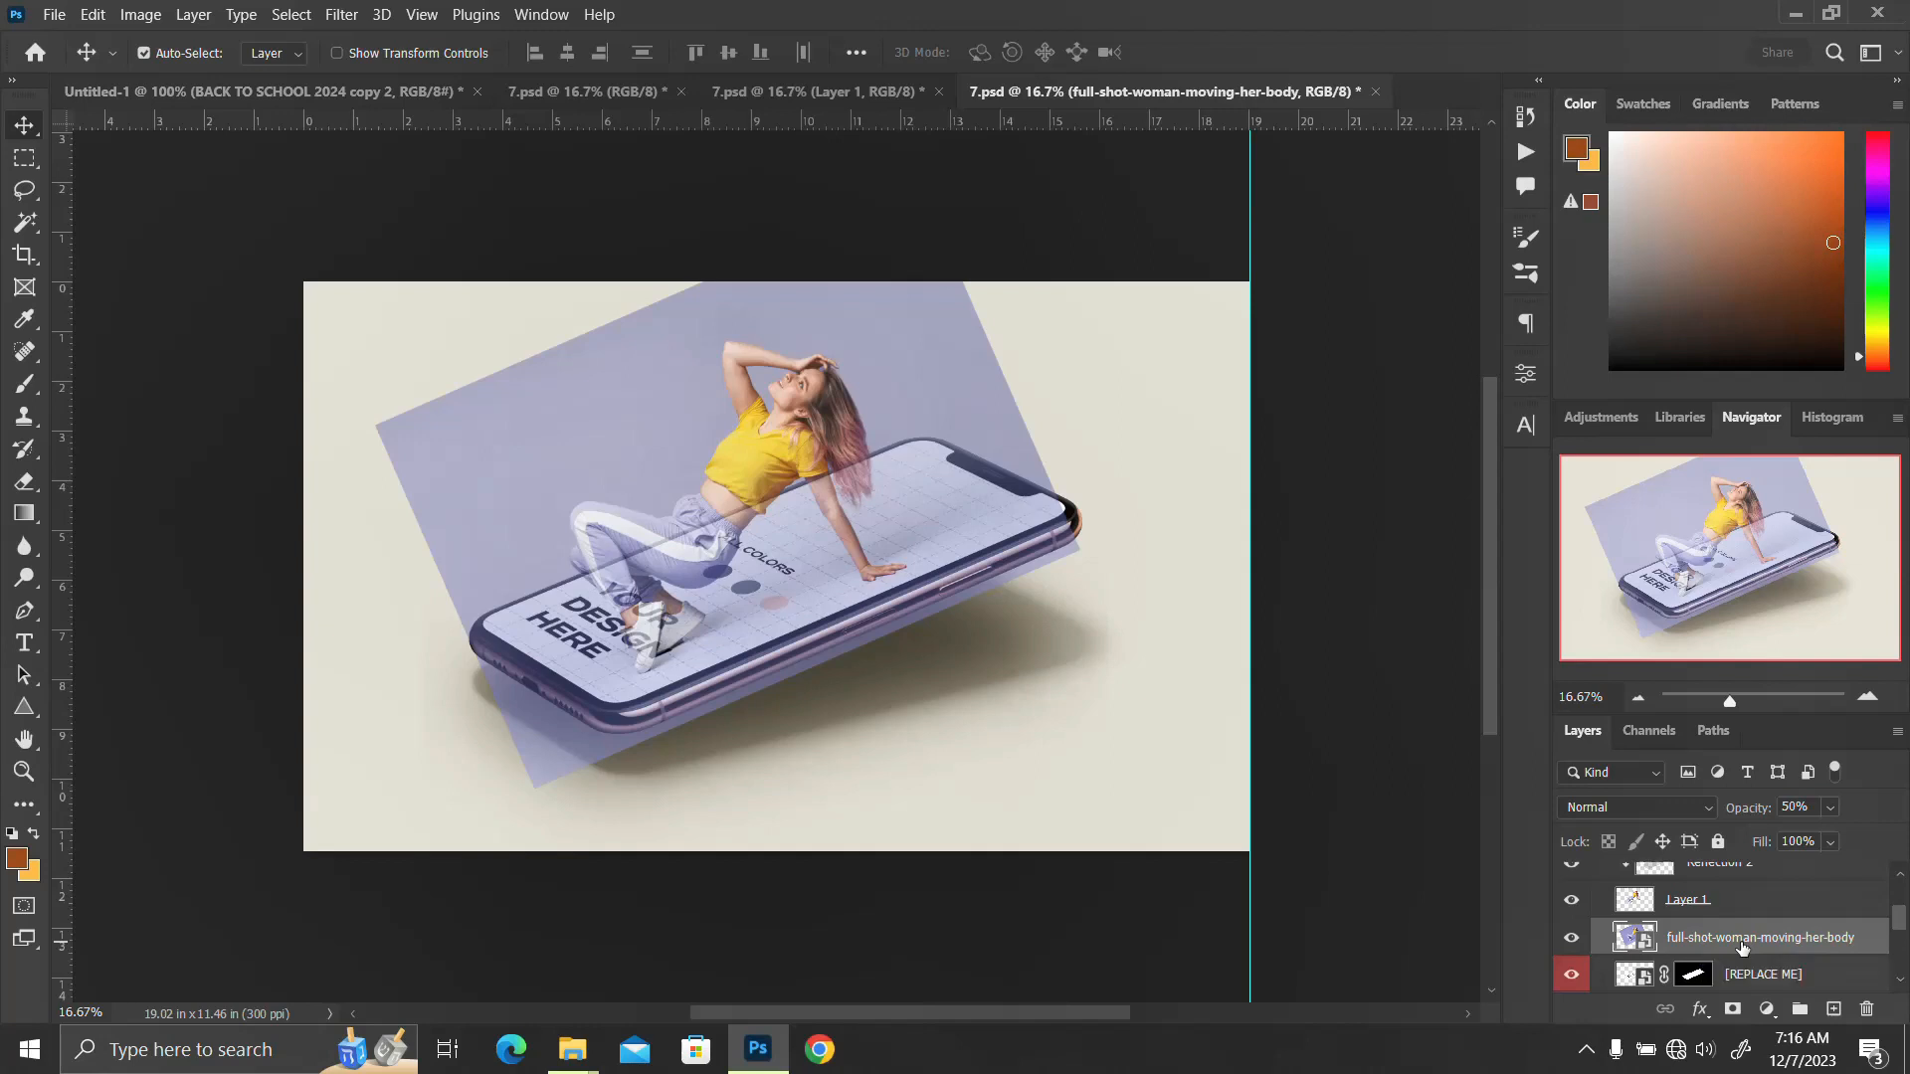
pyautogui.rightClick(1743, 941)
pyautogui.click(1530, 612)
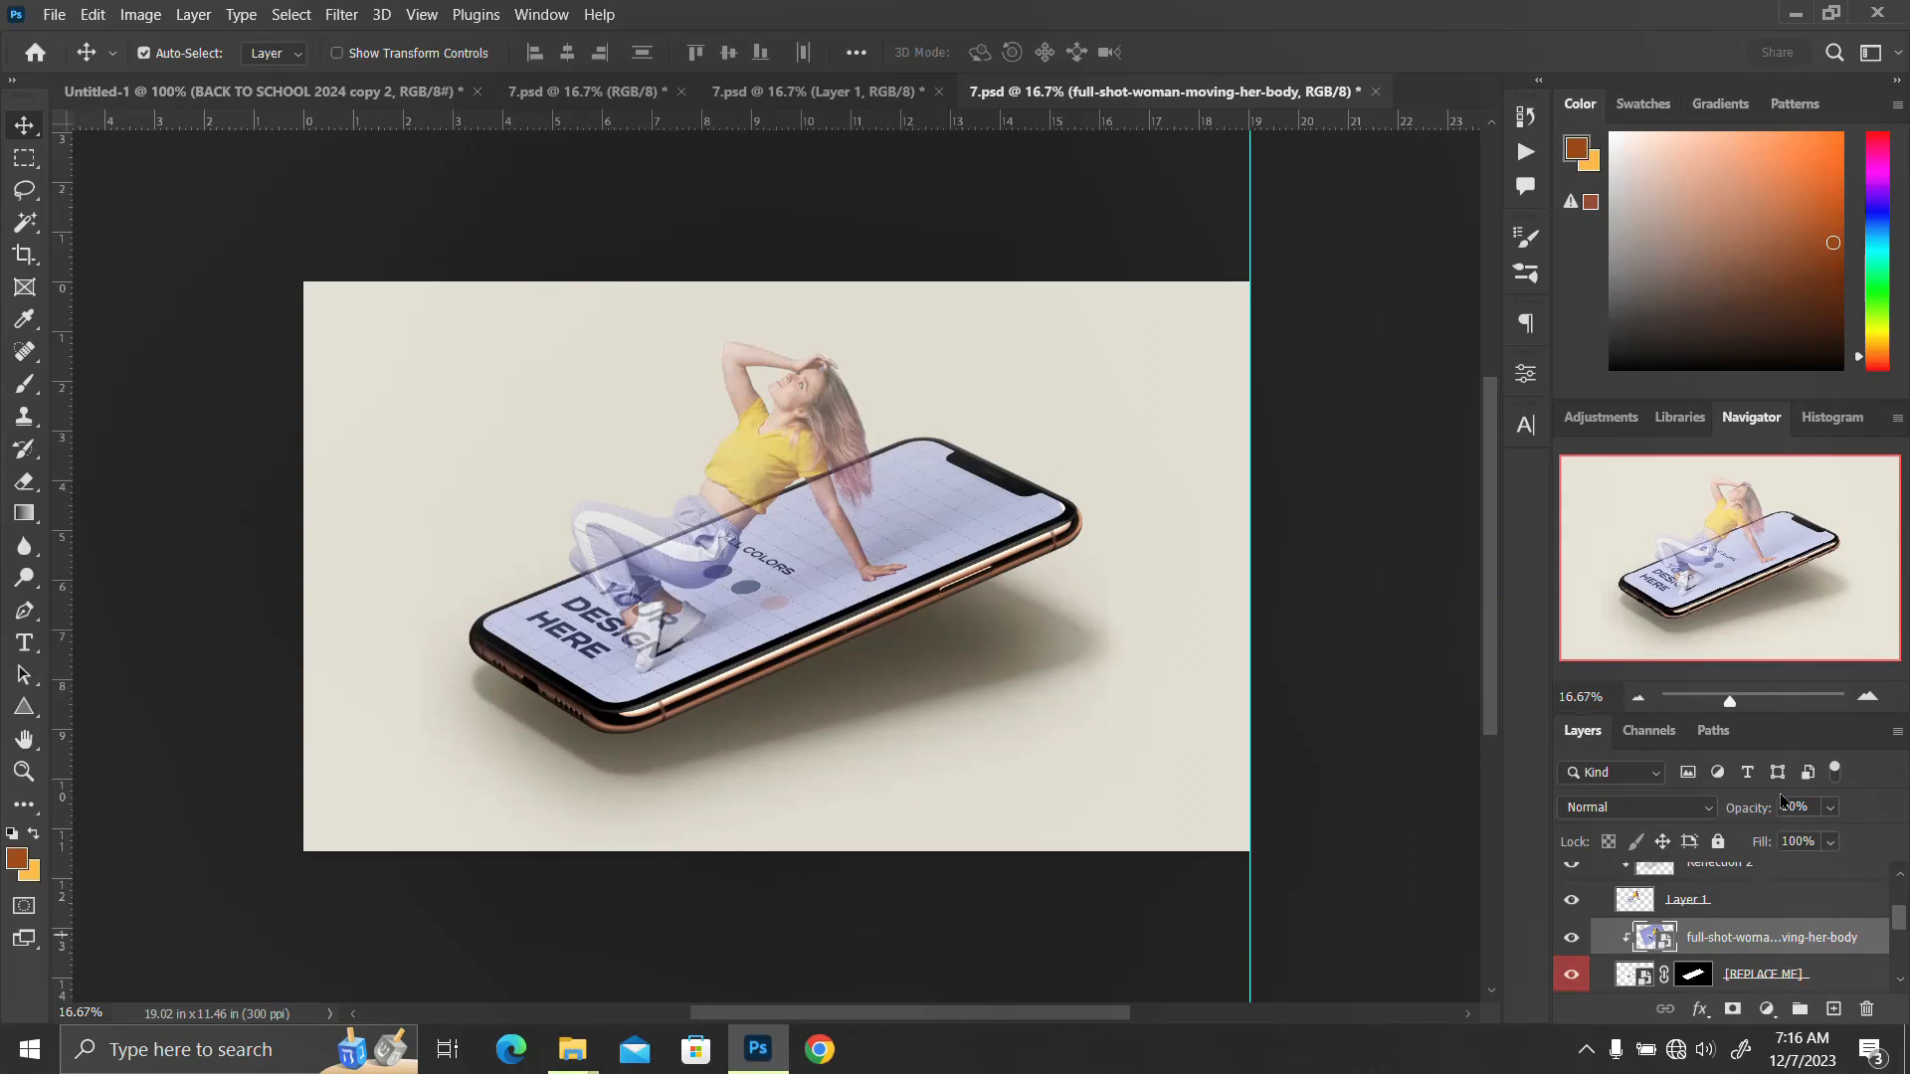
# - Set the clipped full-shot-woman-moving-her-body layer's opacity to 100%
pyautogui.click(1747, 811)
pyautogui.write('100')
pyautogui.press('Return')
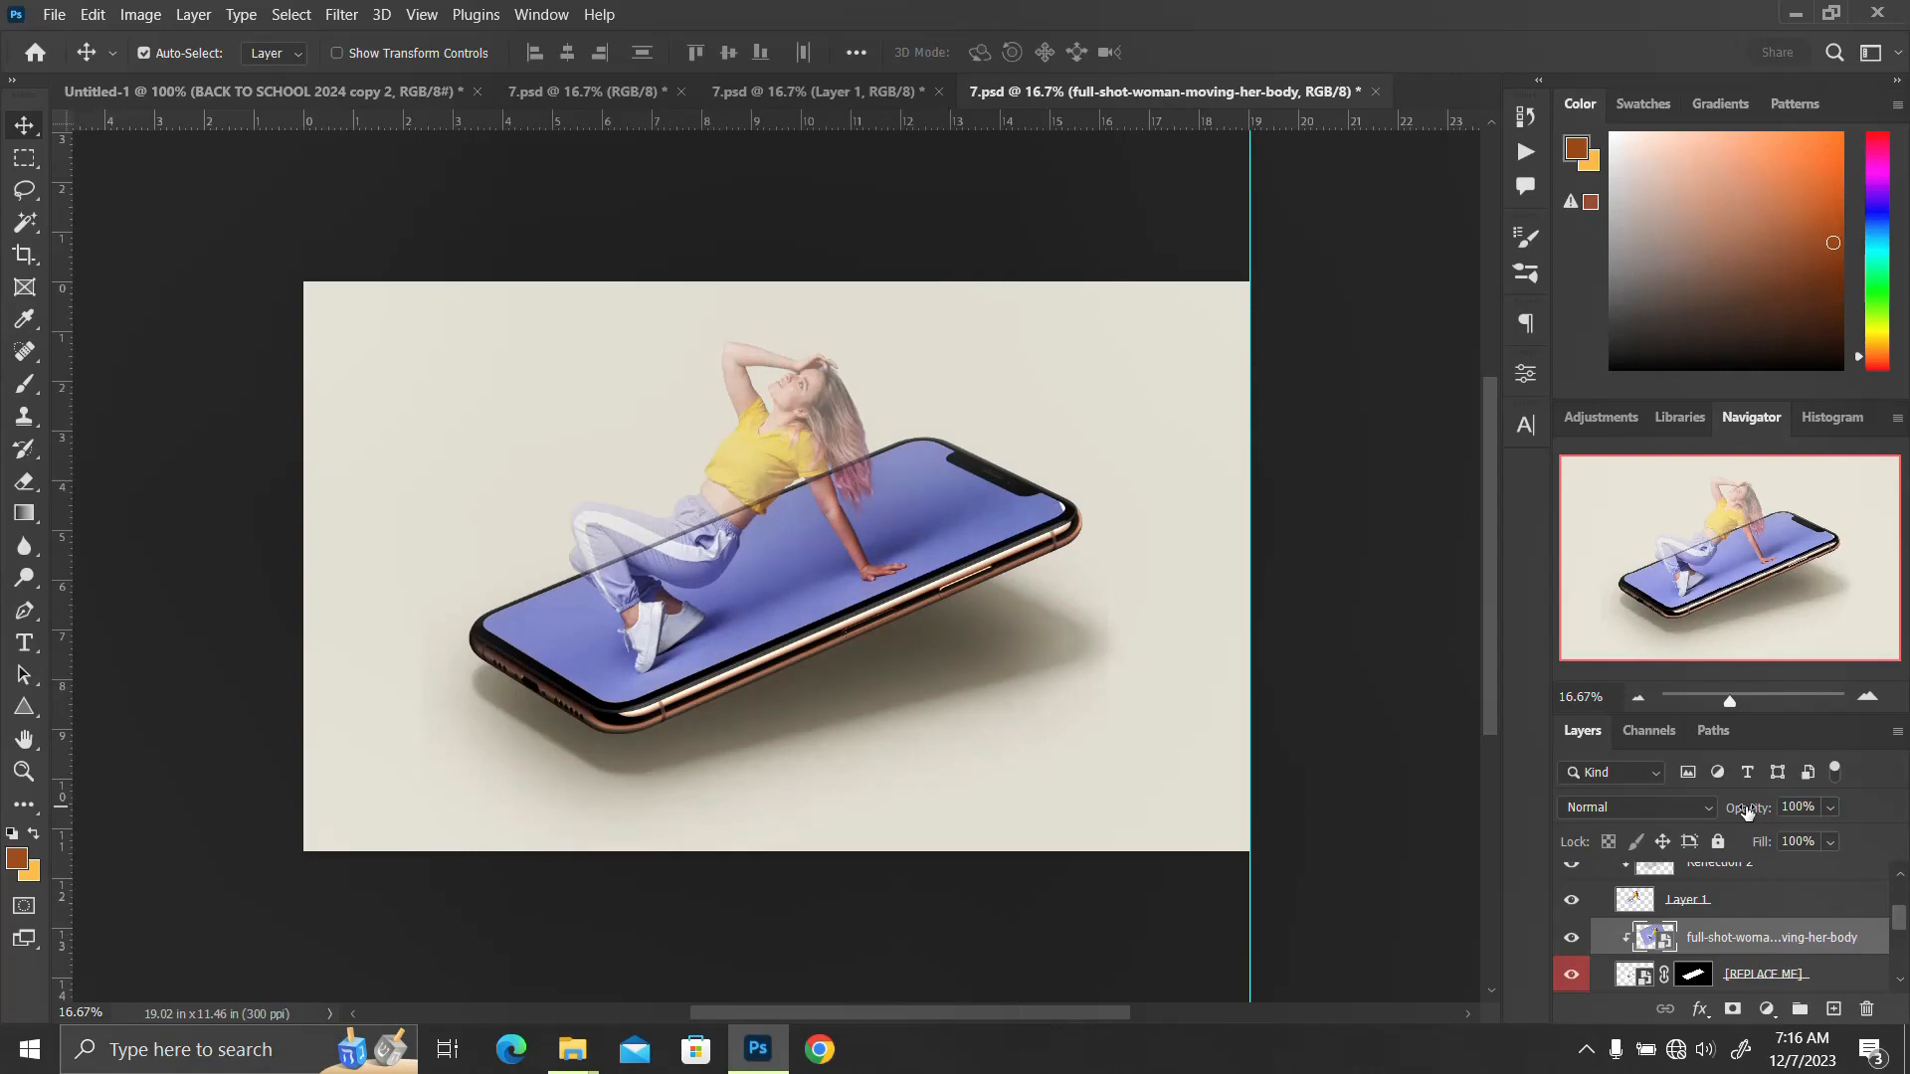
pyautogui.scroll(1, 1676, 935)
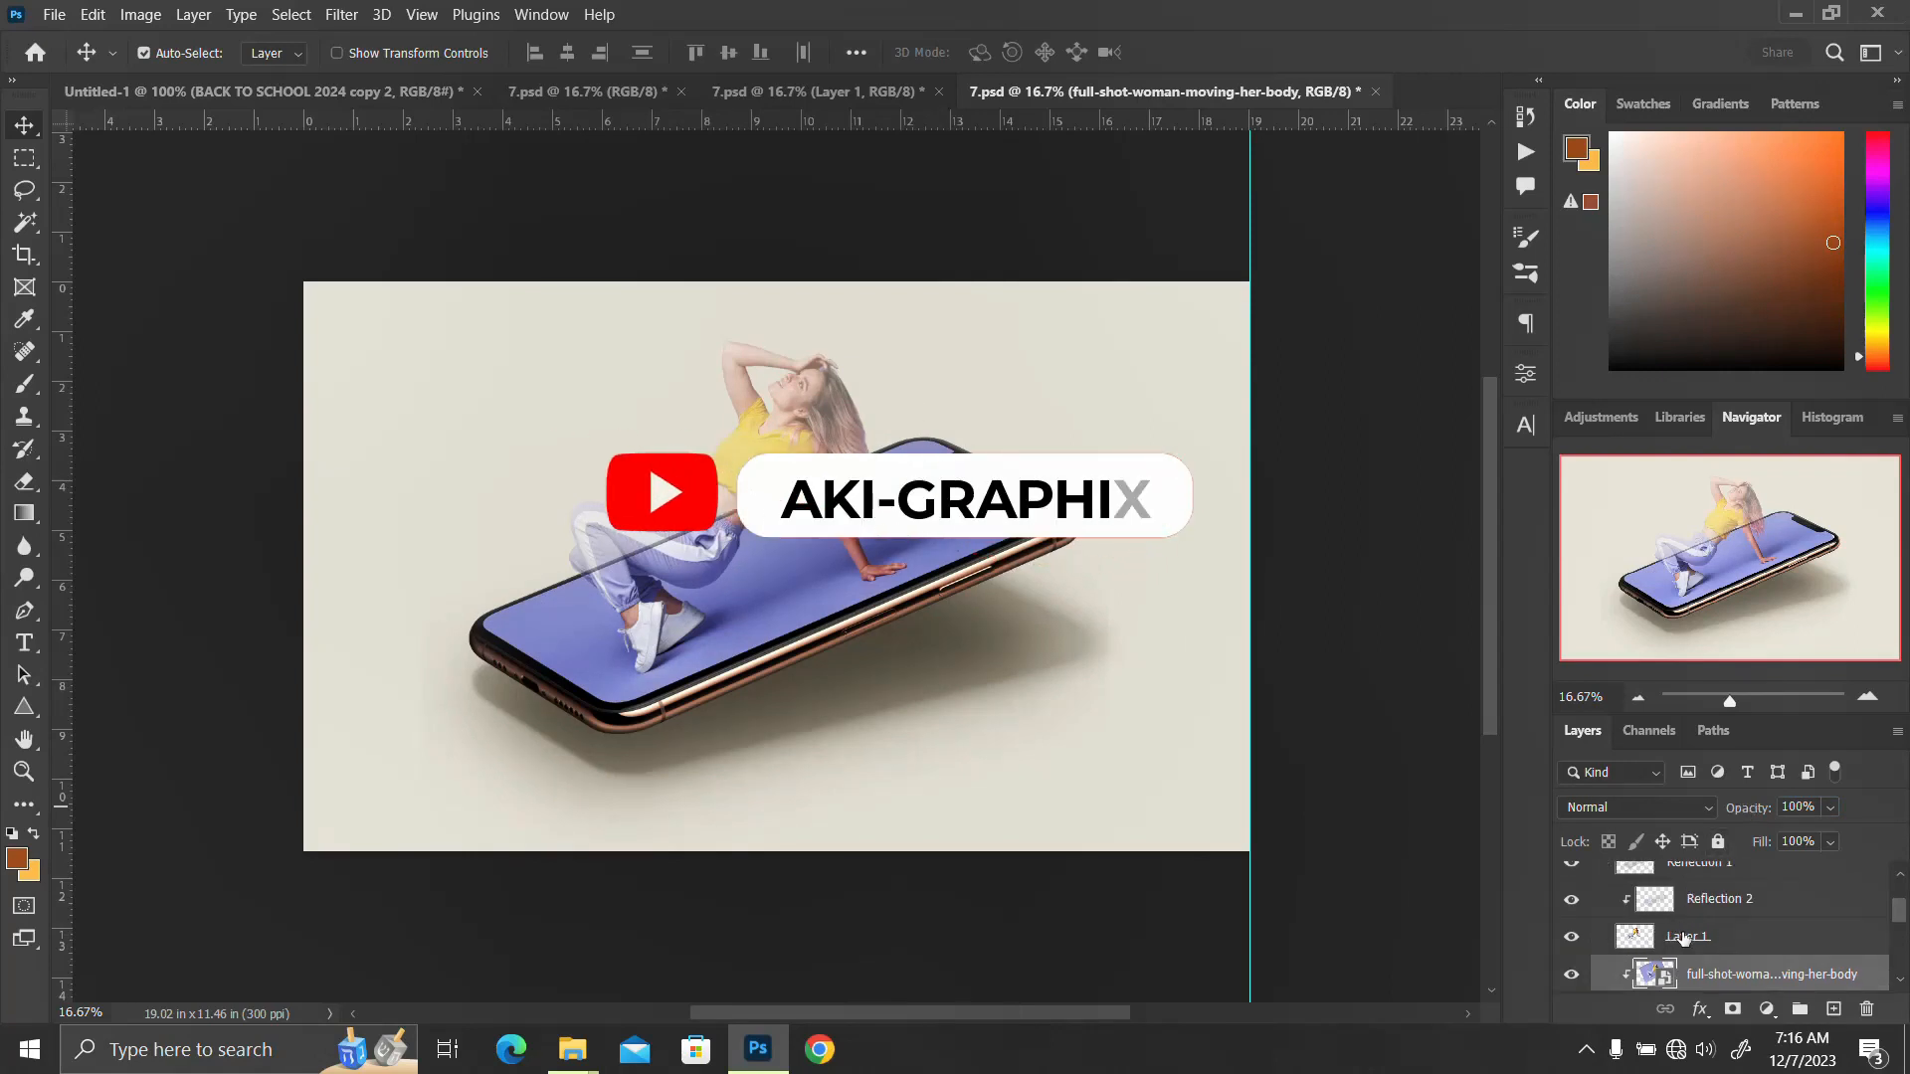
# - Set the opacity of Layer 1, the cut-out woman, to 100%
pyautogui.click(1681, 938)
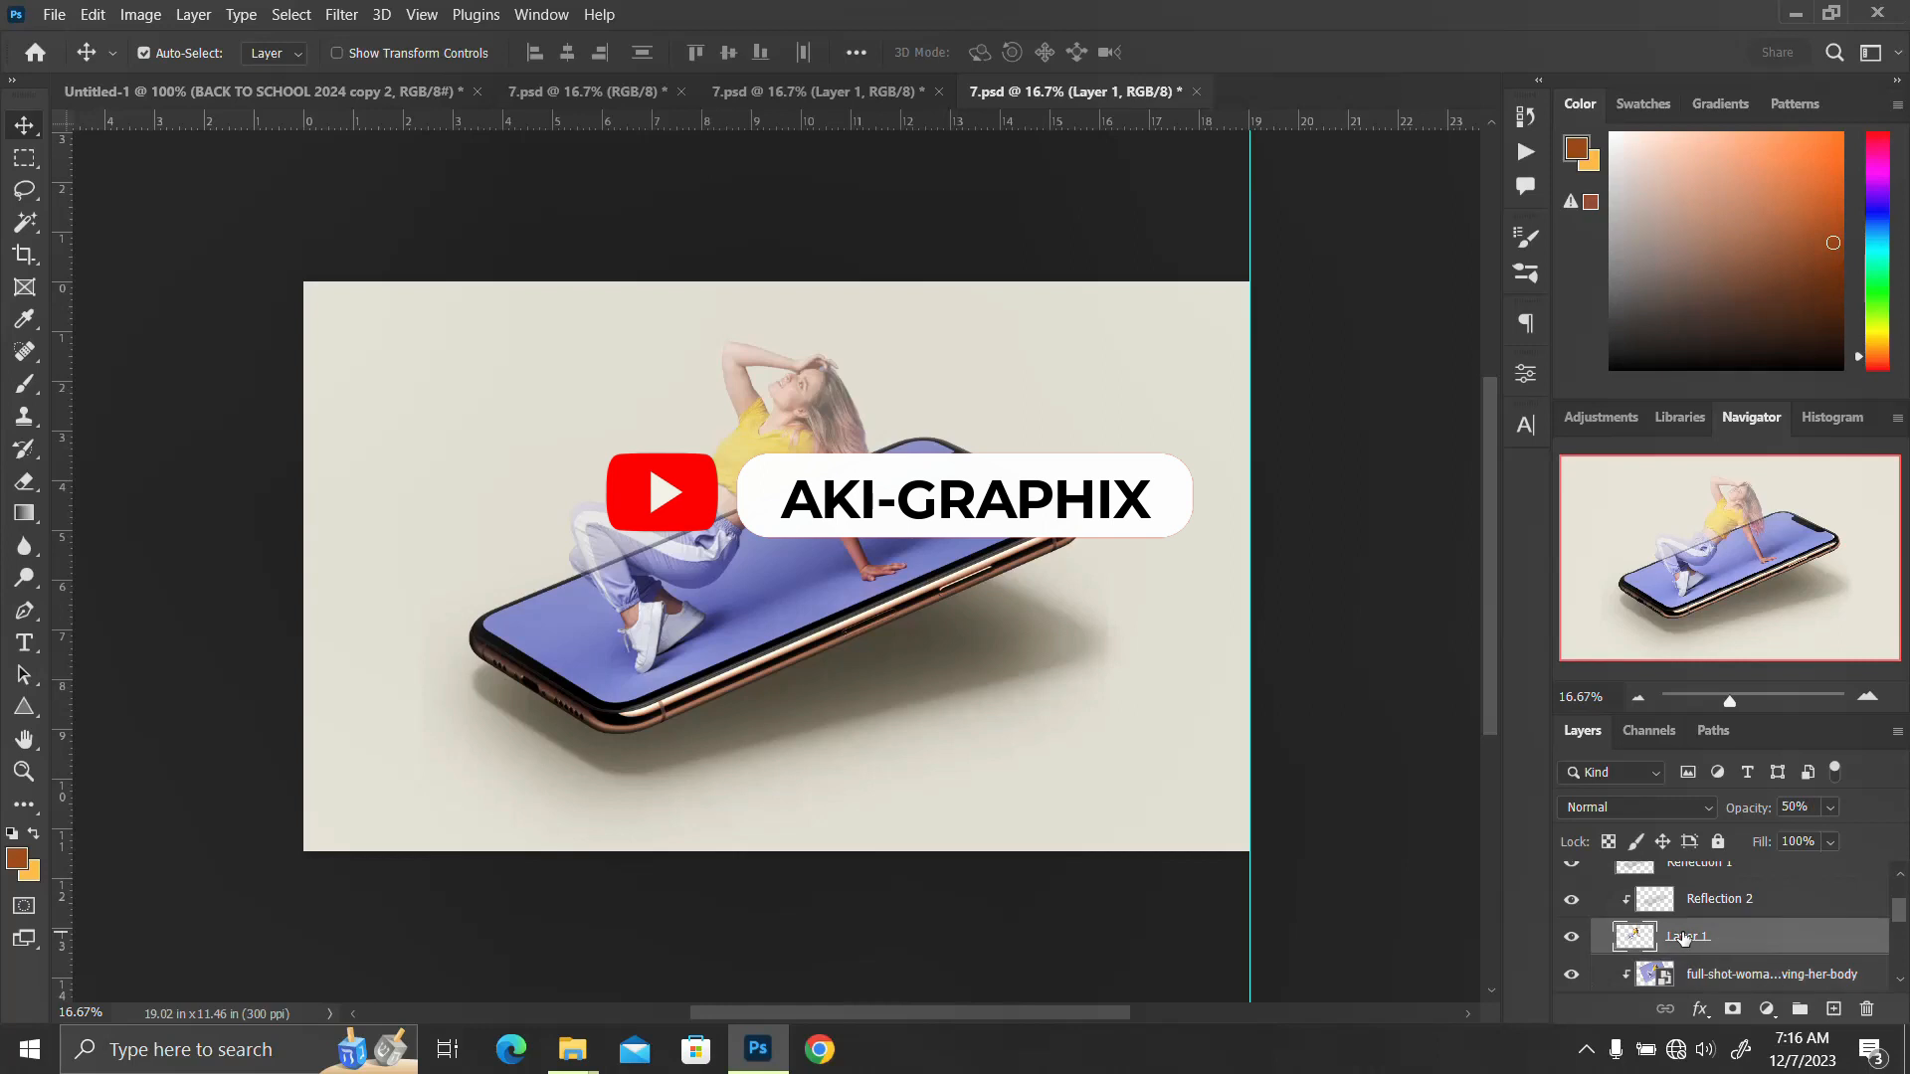
pyautogui.click(1744, 812)
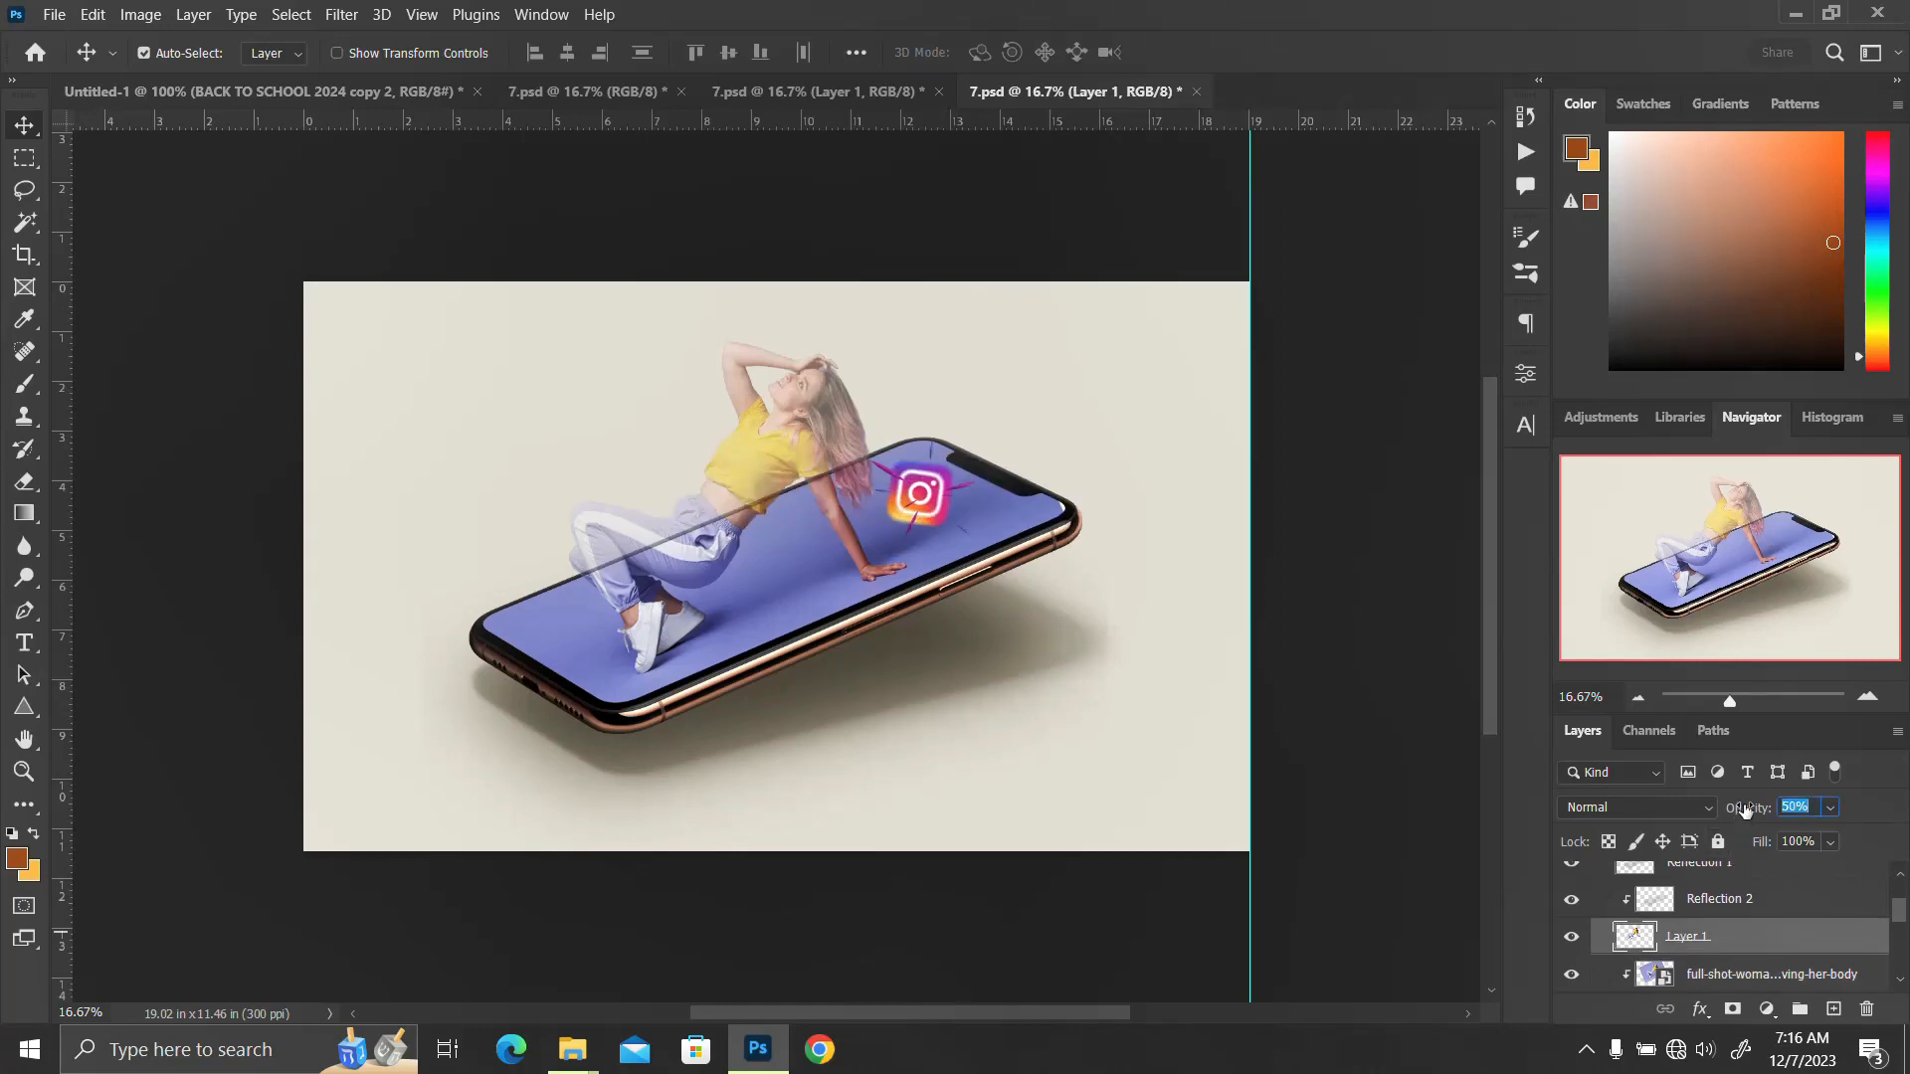
pyautogui.write('1')
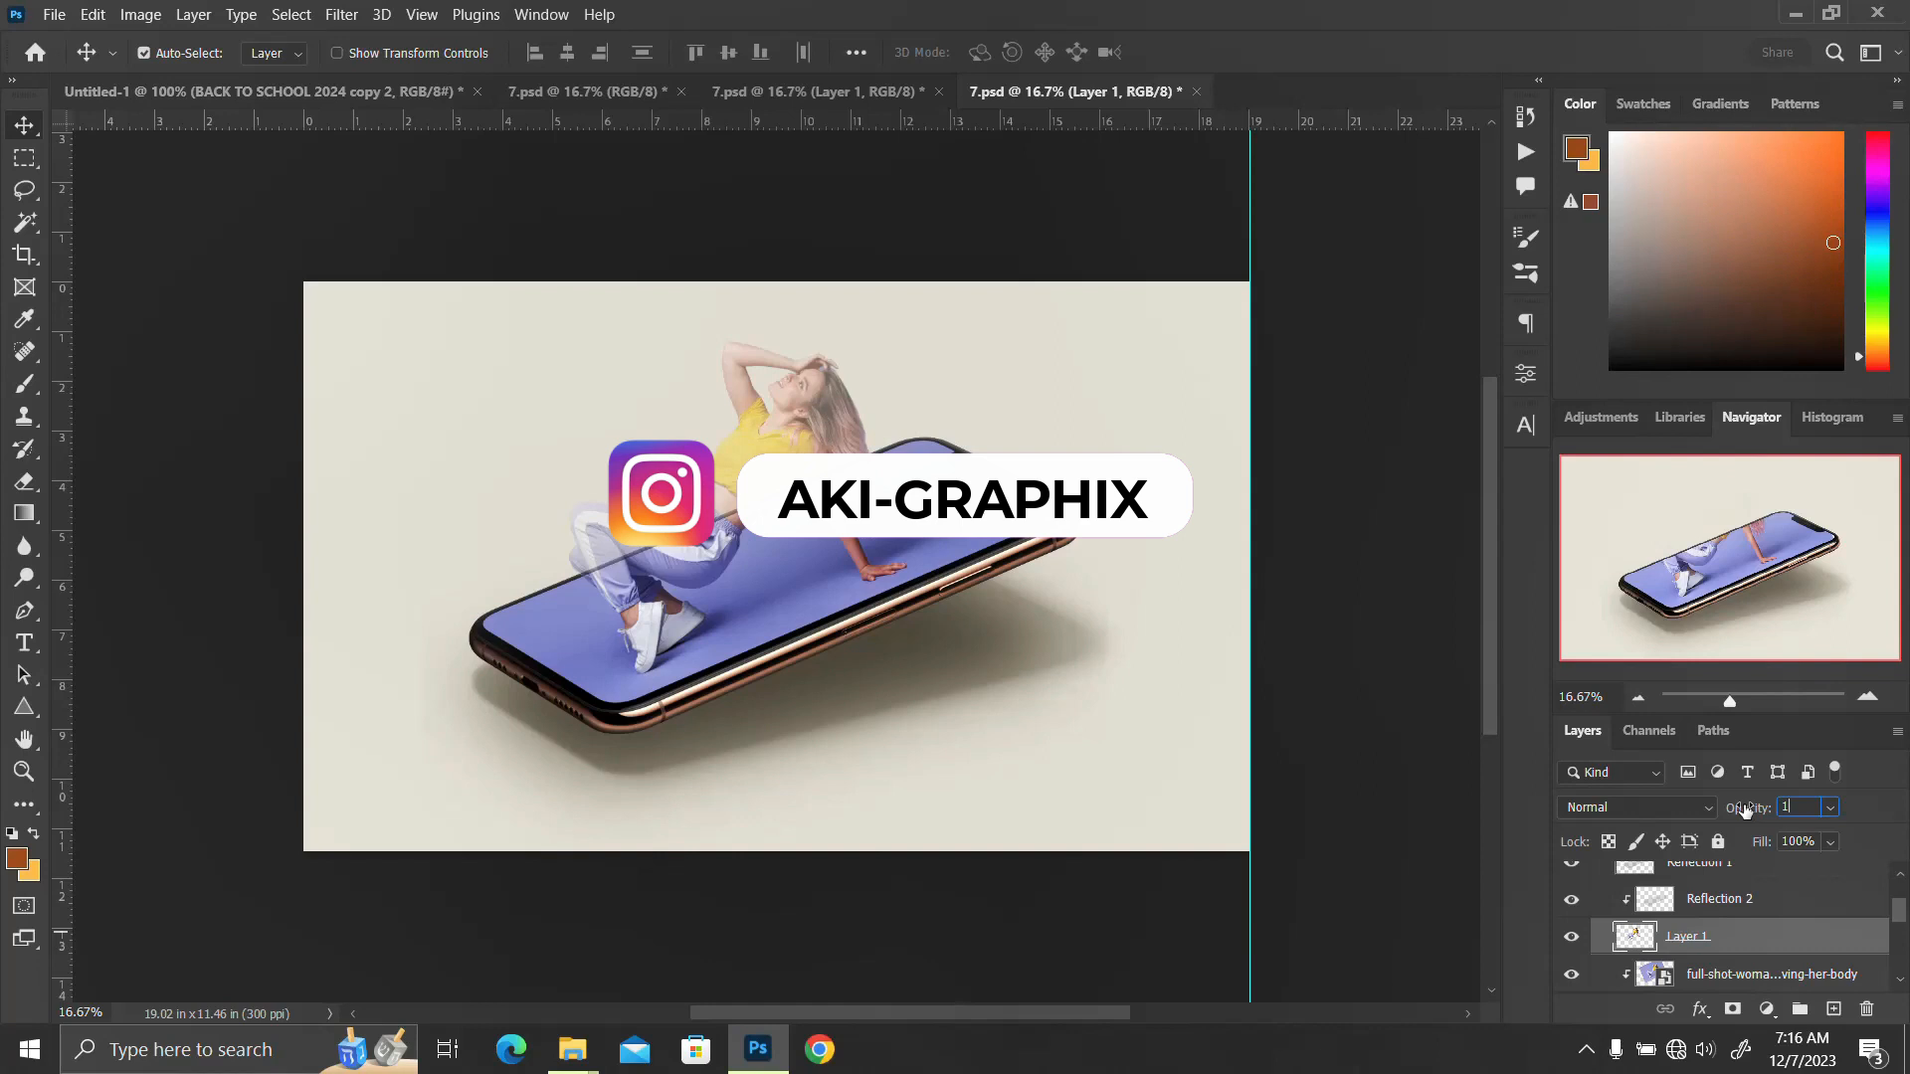
pyautogui.write('00')
pyautogui.press('Return')
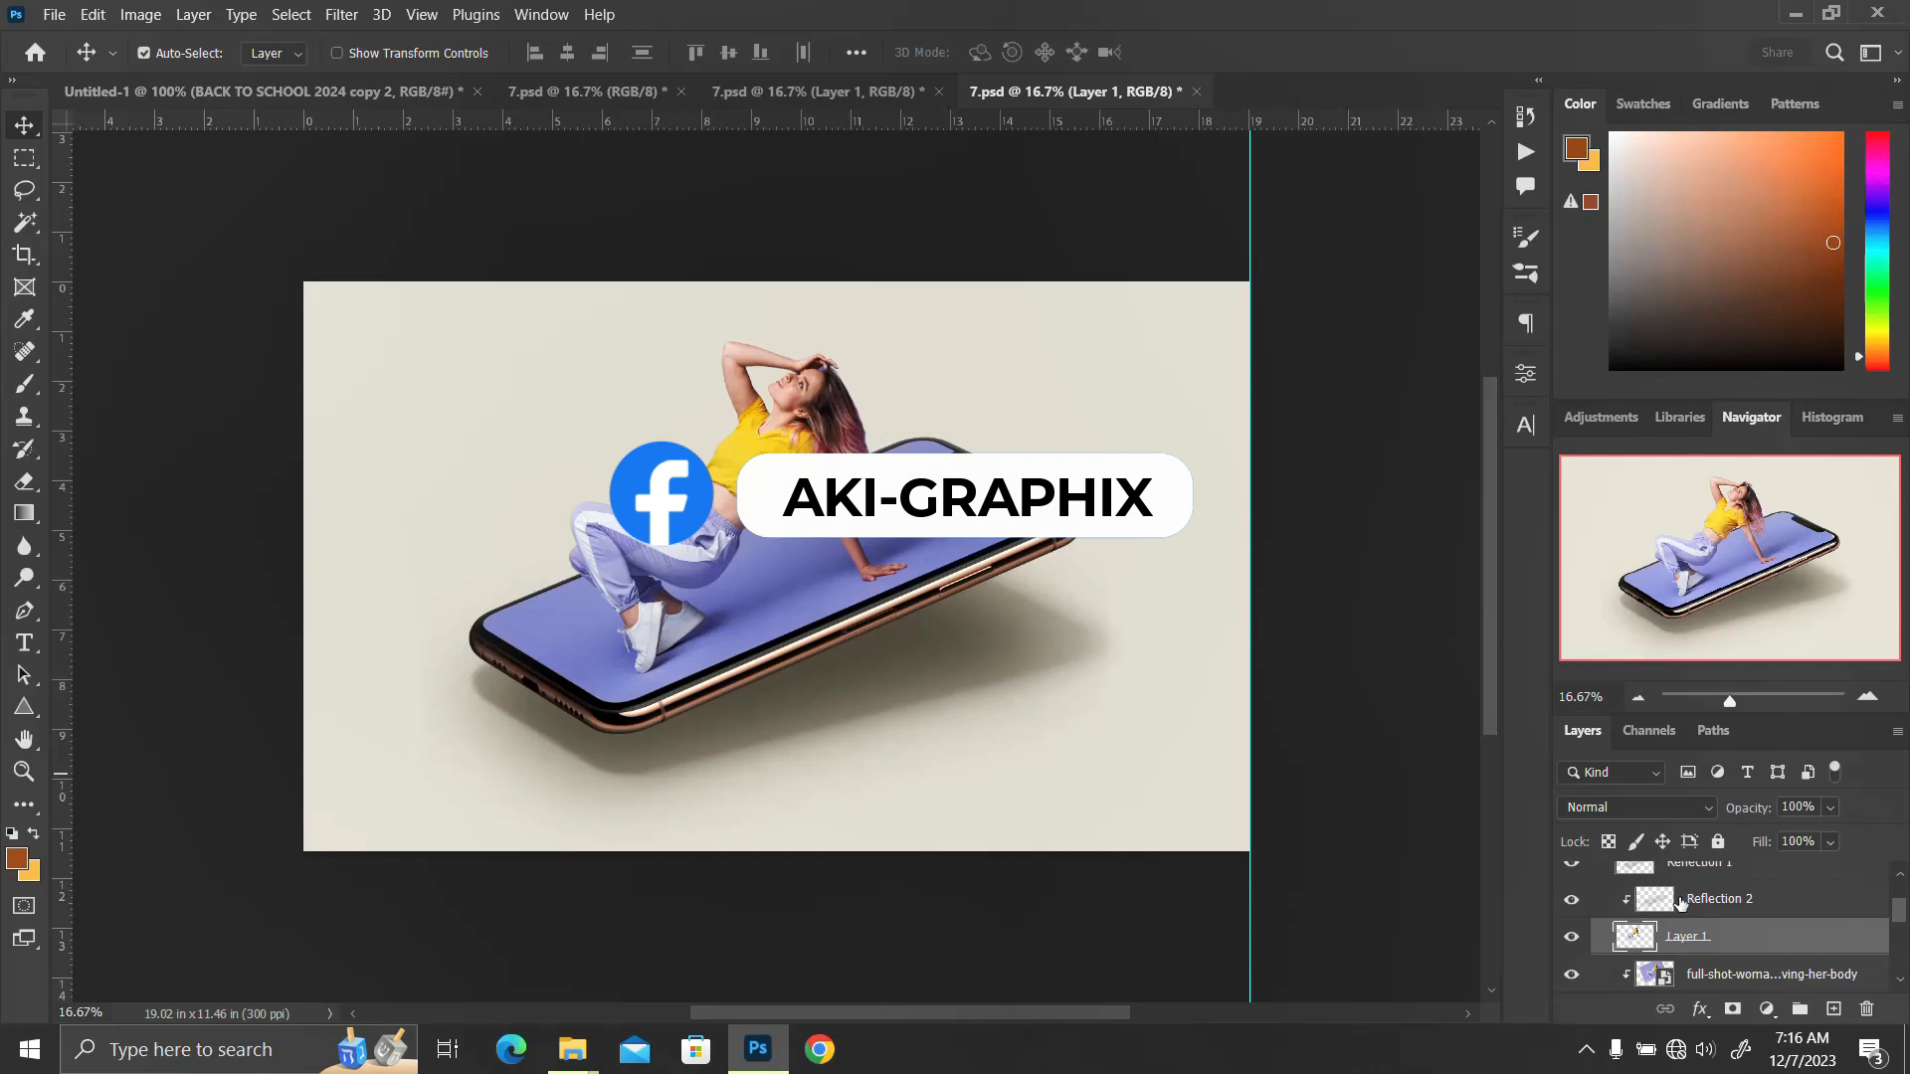
# - Hide the Reflection 1 layer in the Device group
pyautogui.scroll(1, 1681, 902)
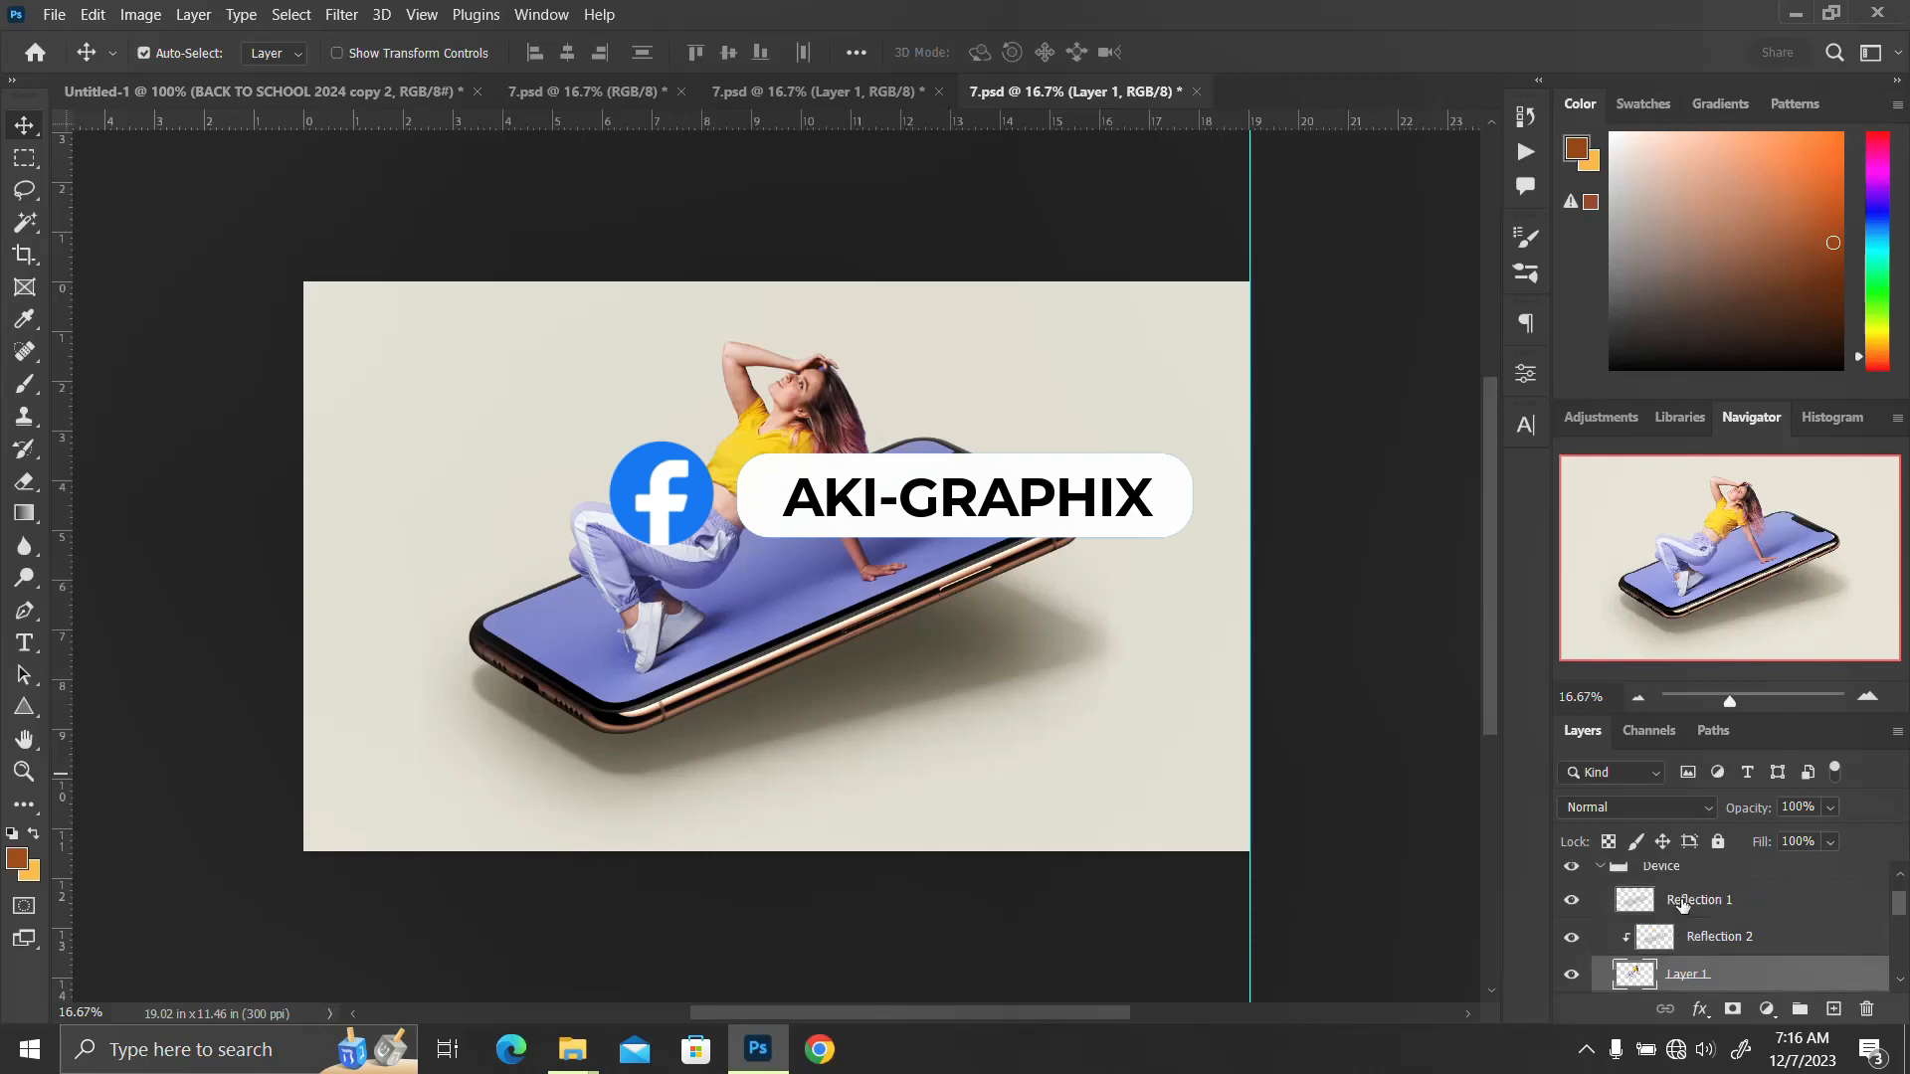
pyautogui.click(1570, 901)
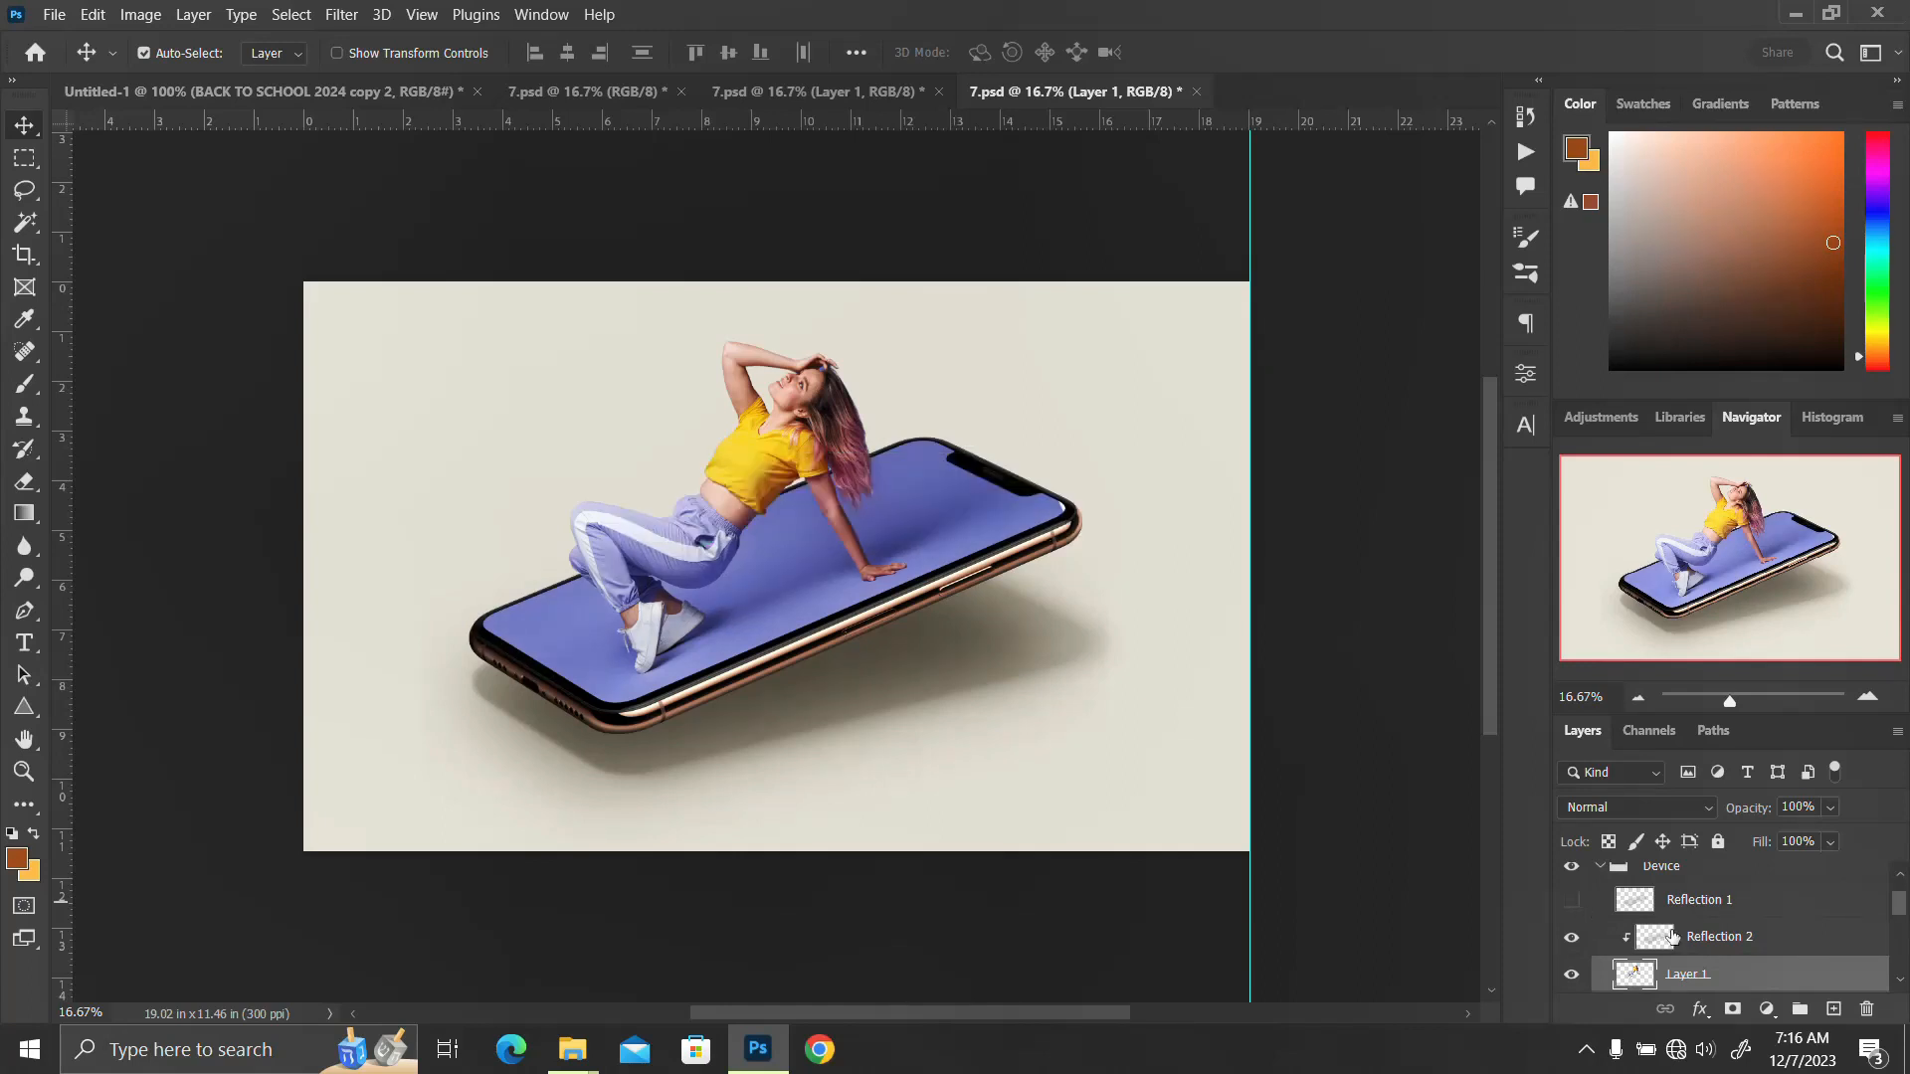
# - Scale Layer 1 and the full-shot-woman-moving-her-body layer together to about 104.5% and move them up to about Y 1081 px
pyautogui.scroll(-1, 1700, 949)
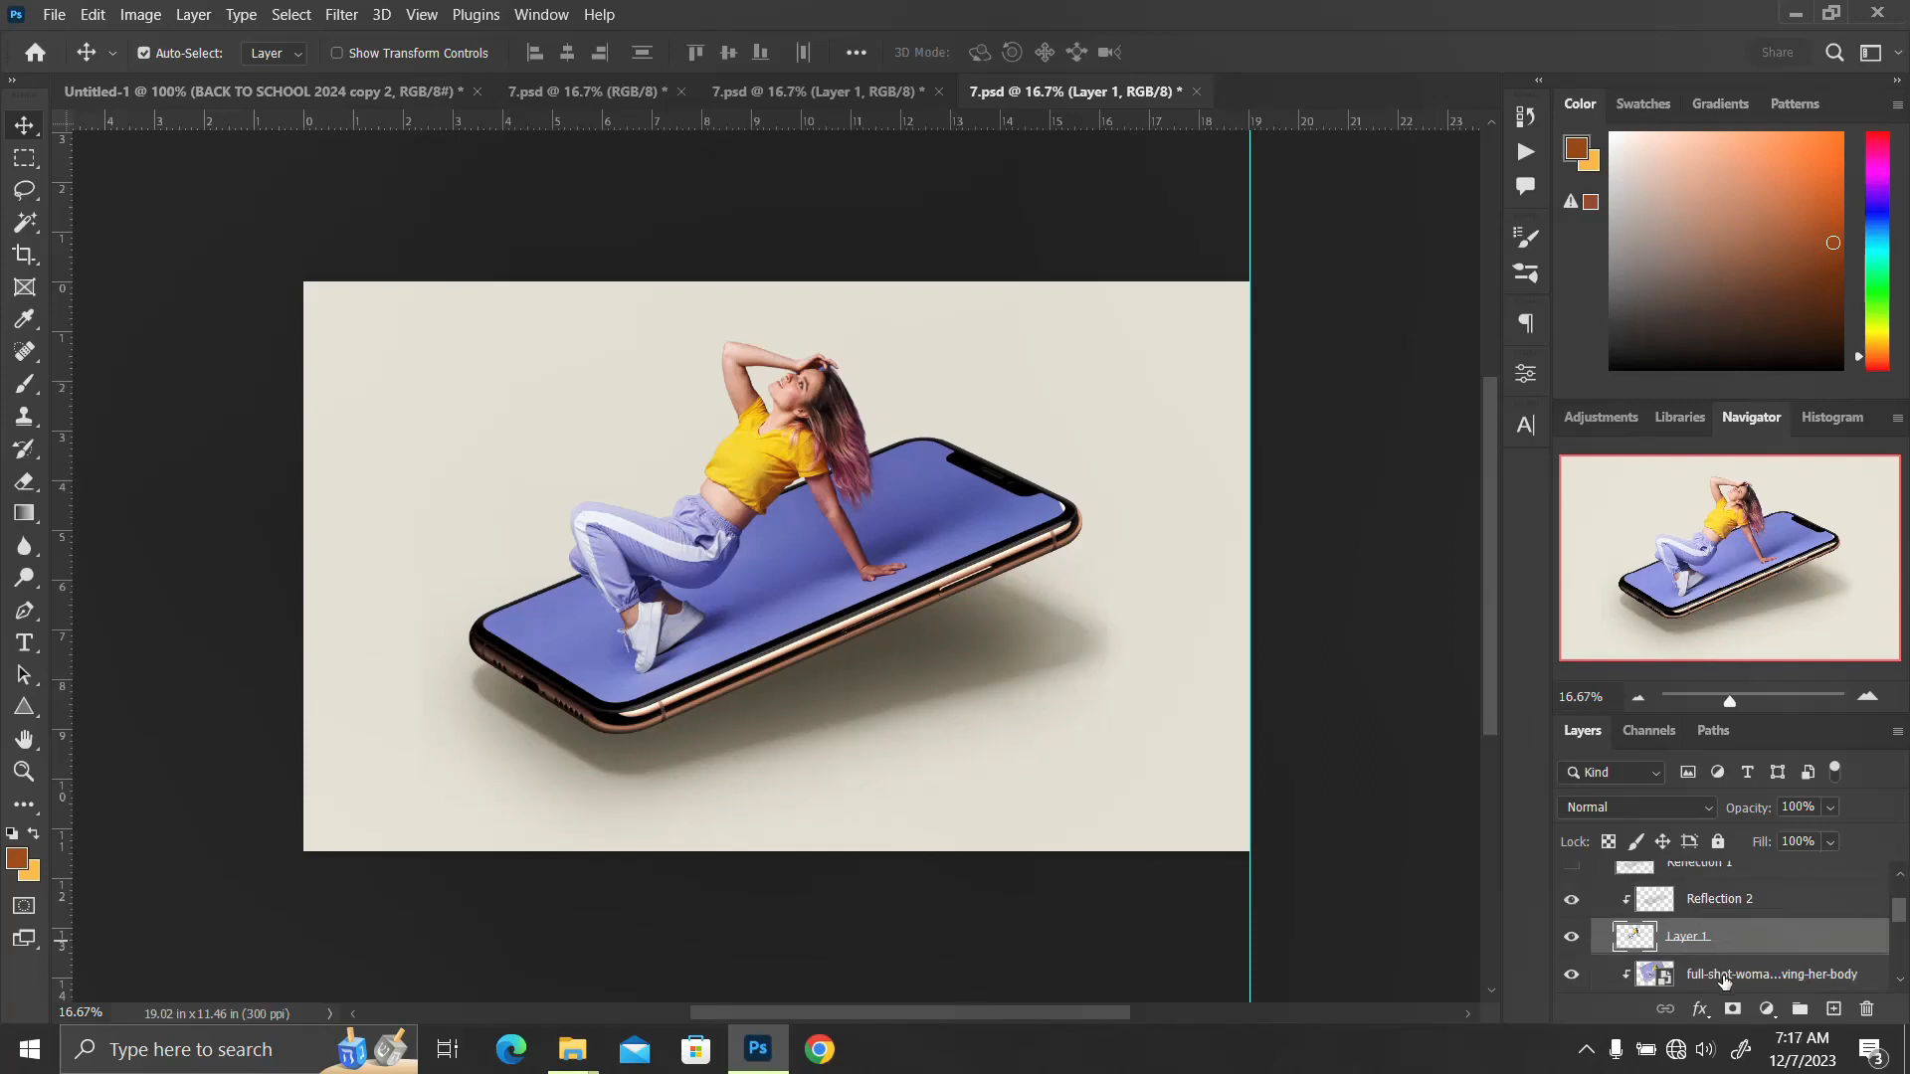
pyautogui.scroll(-1, 1723, 982)
pyautogui.keyDown('ctrl'); pyautogui.click(1740, 940); pyautogui.keyUp('ctrl')
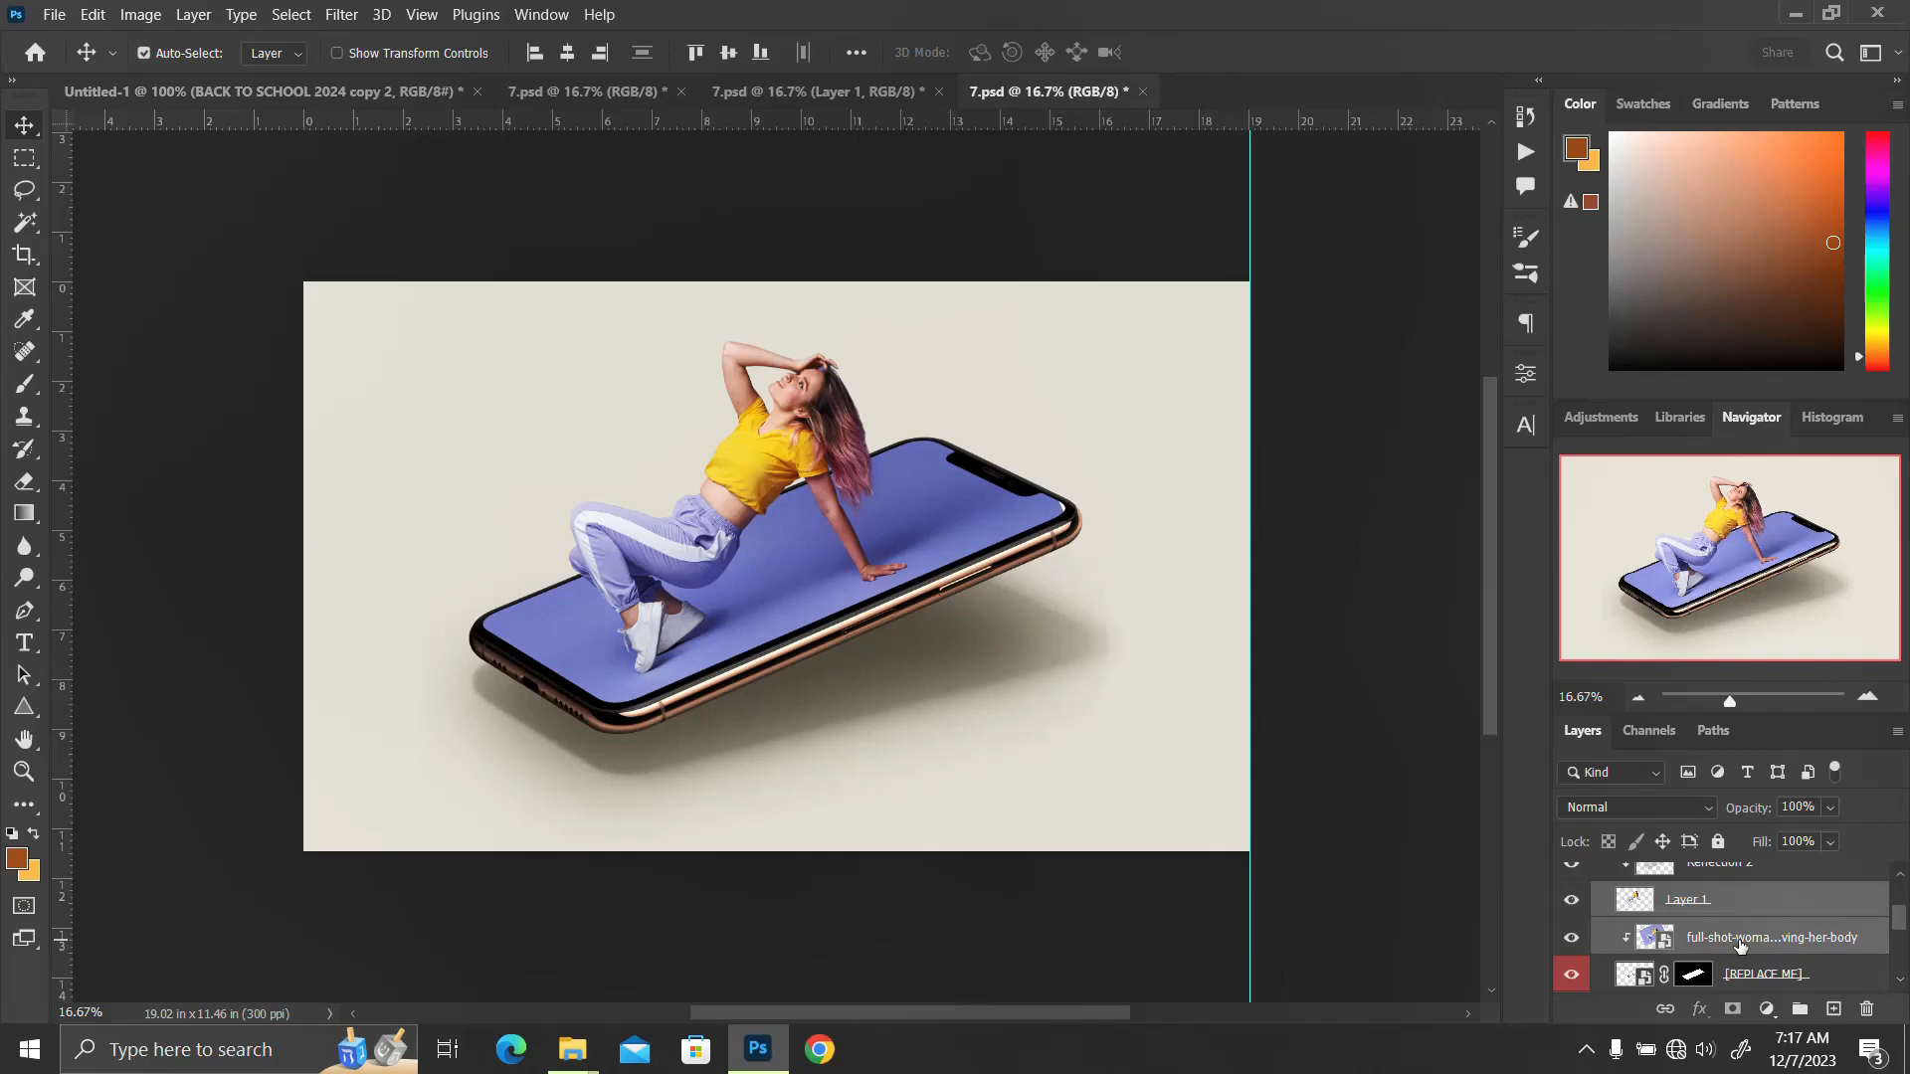
pyautogui.hotkey('ctrl', 't')
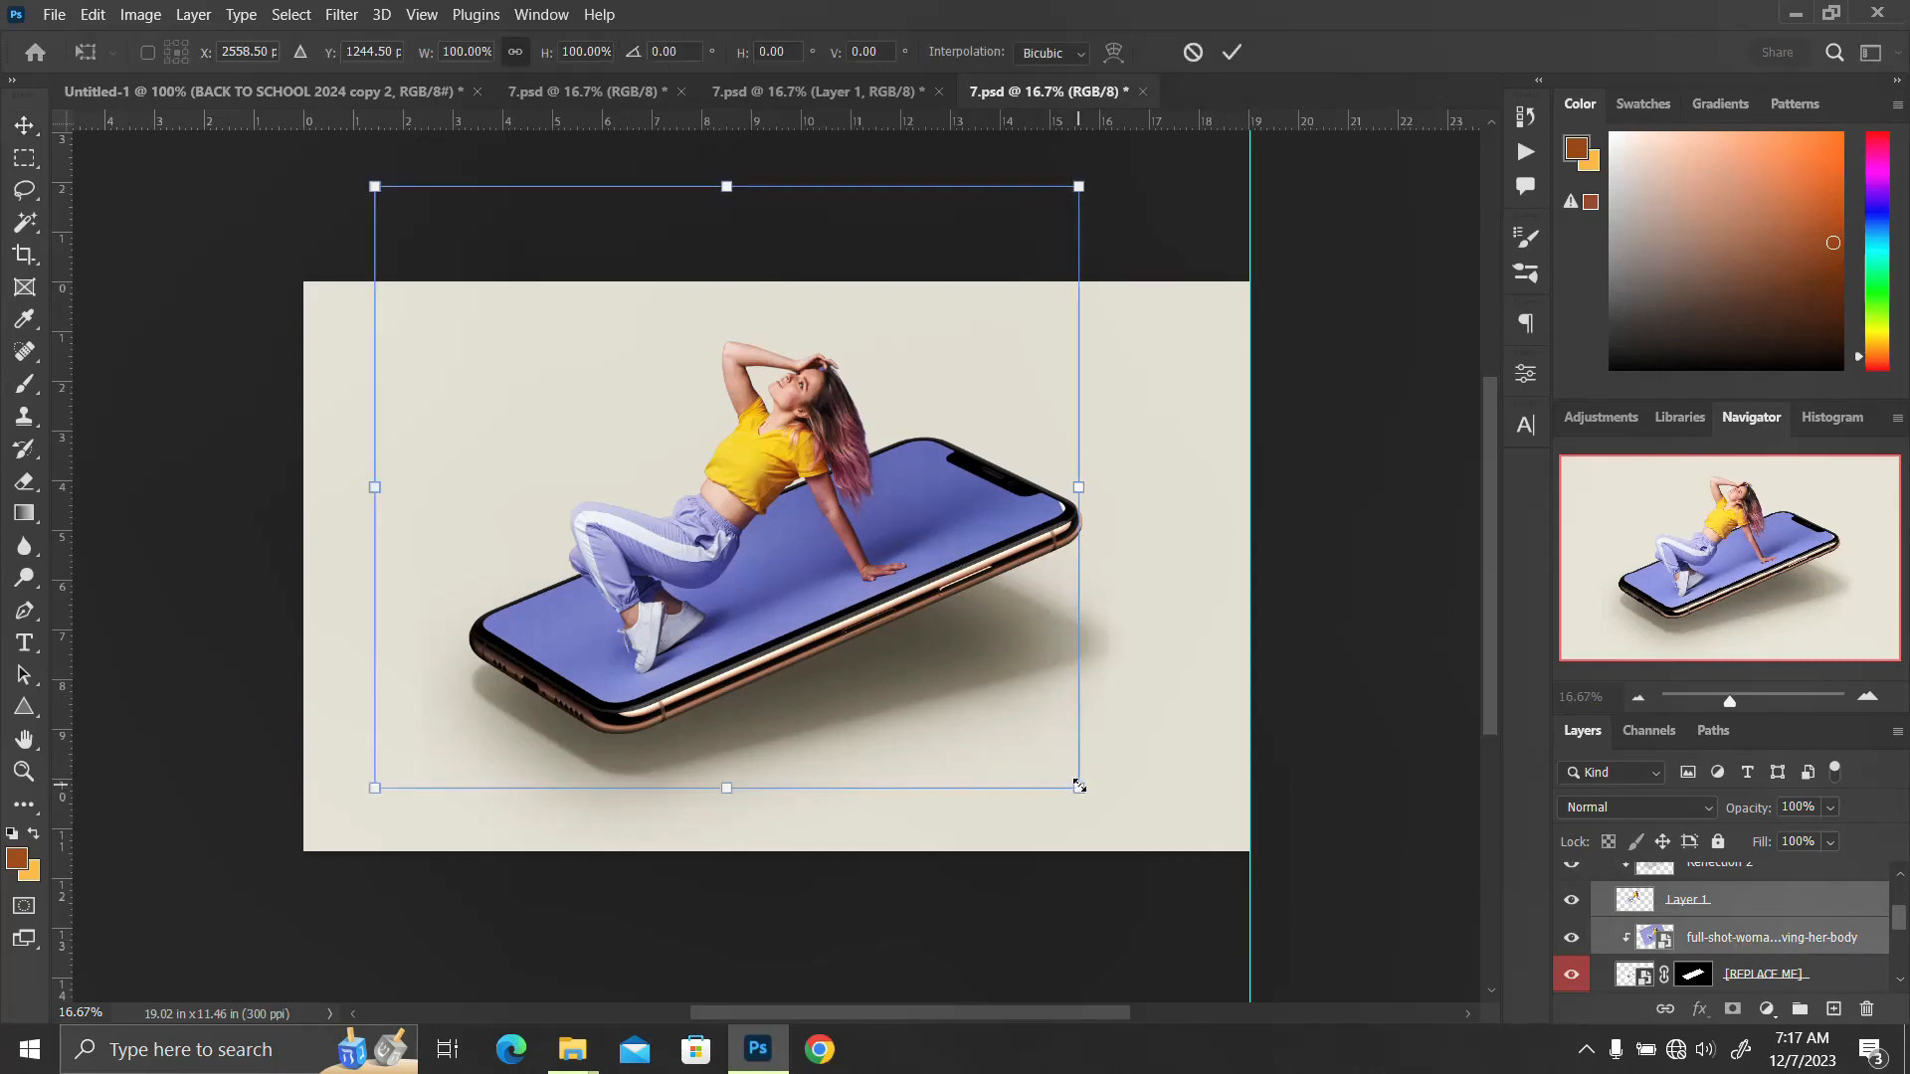
pyautogui.moveTo(1078, 786); pyautogui.dragTo(1095, 803)
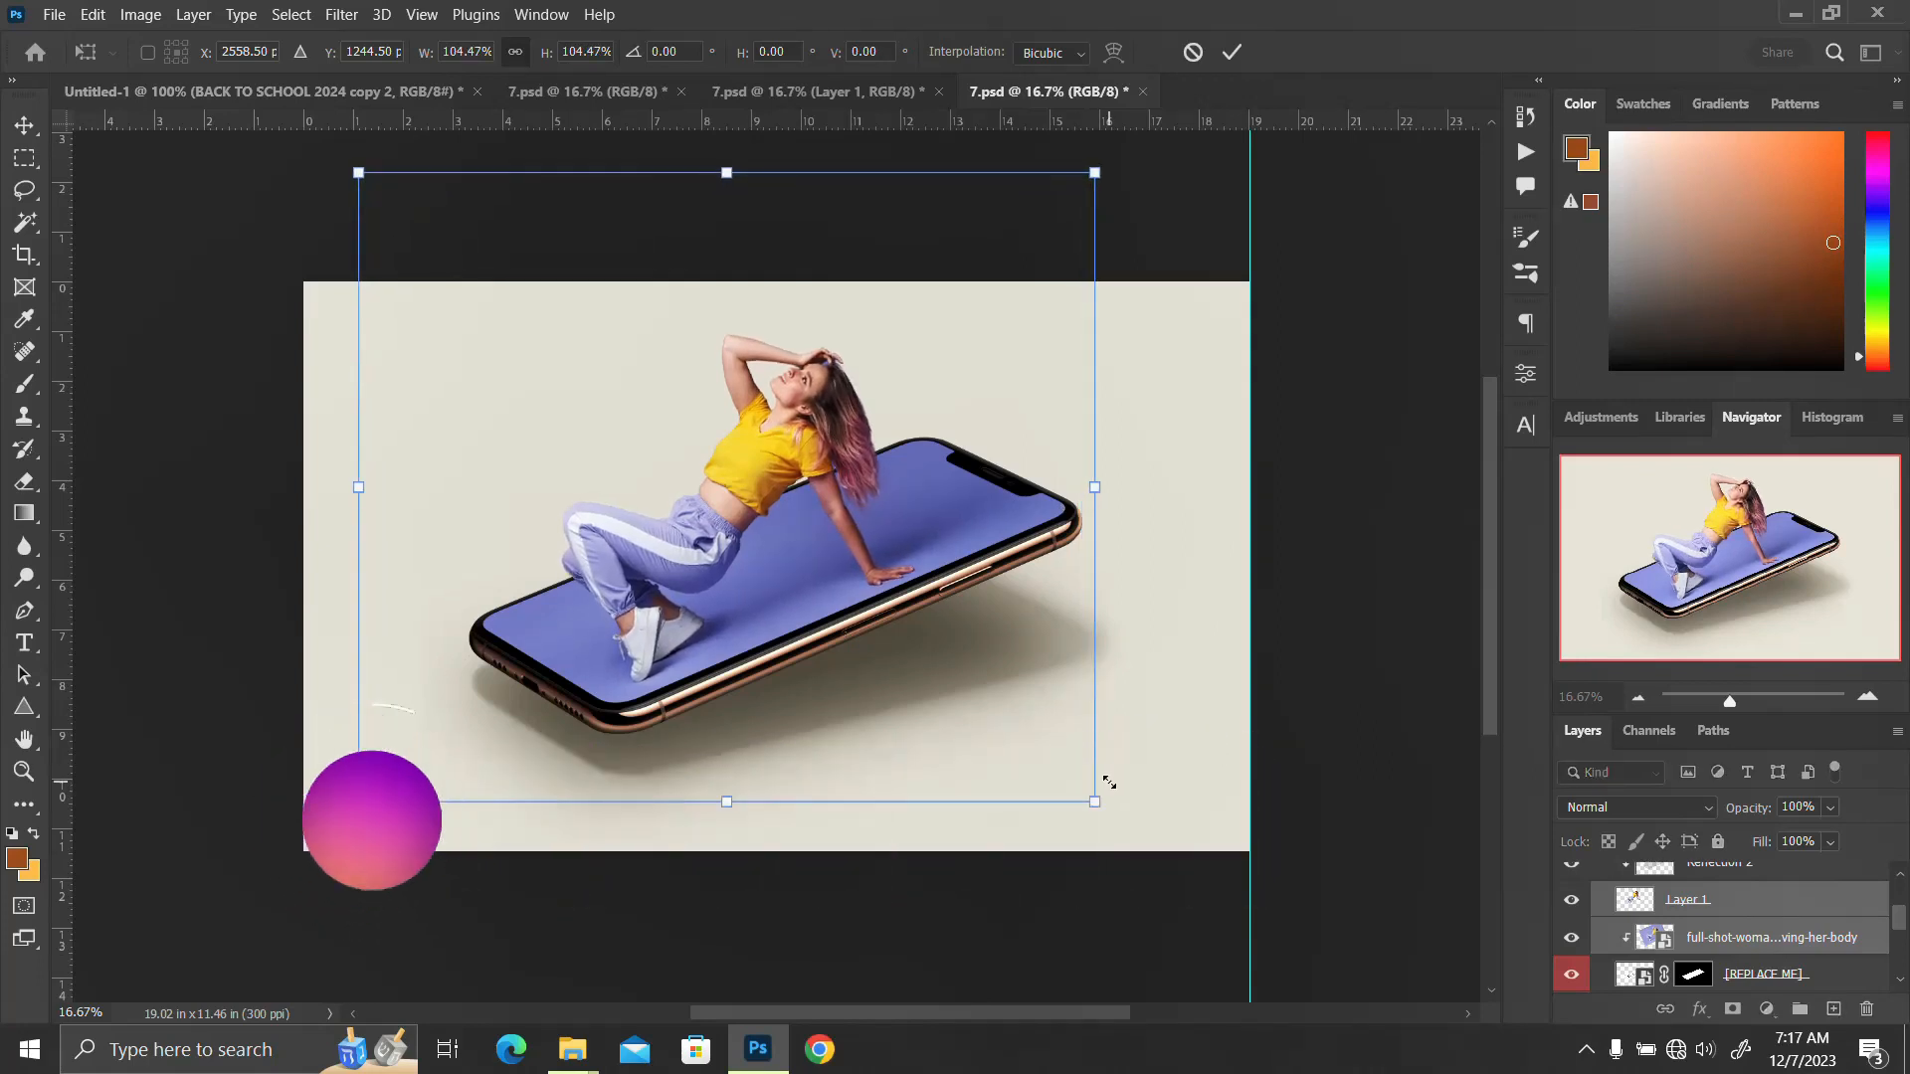
pyautogui.moveTo(753, 526); pyautogui.dragTo(754, 506)
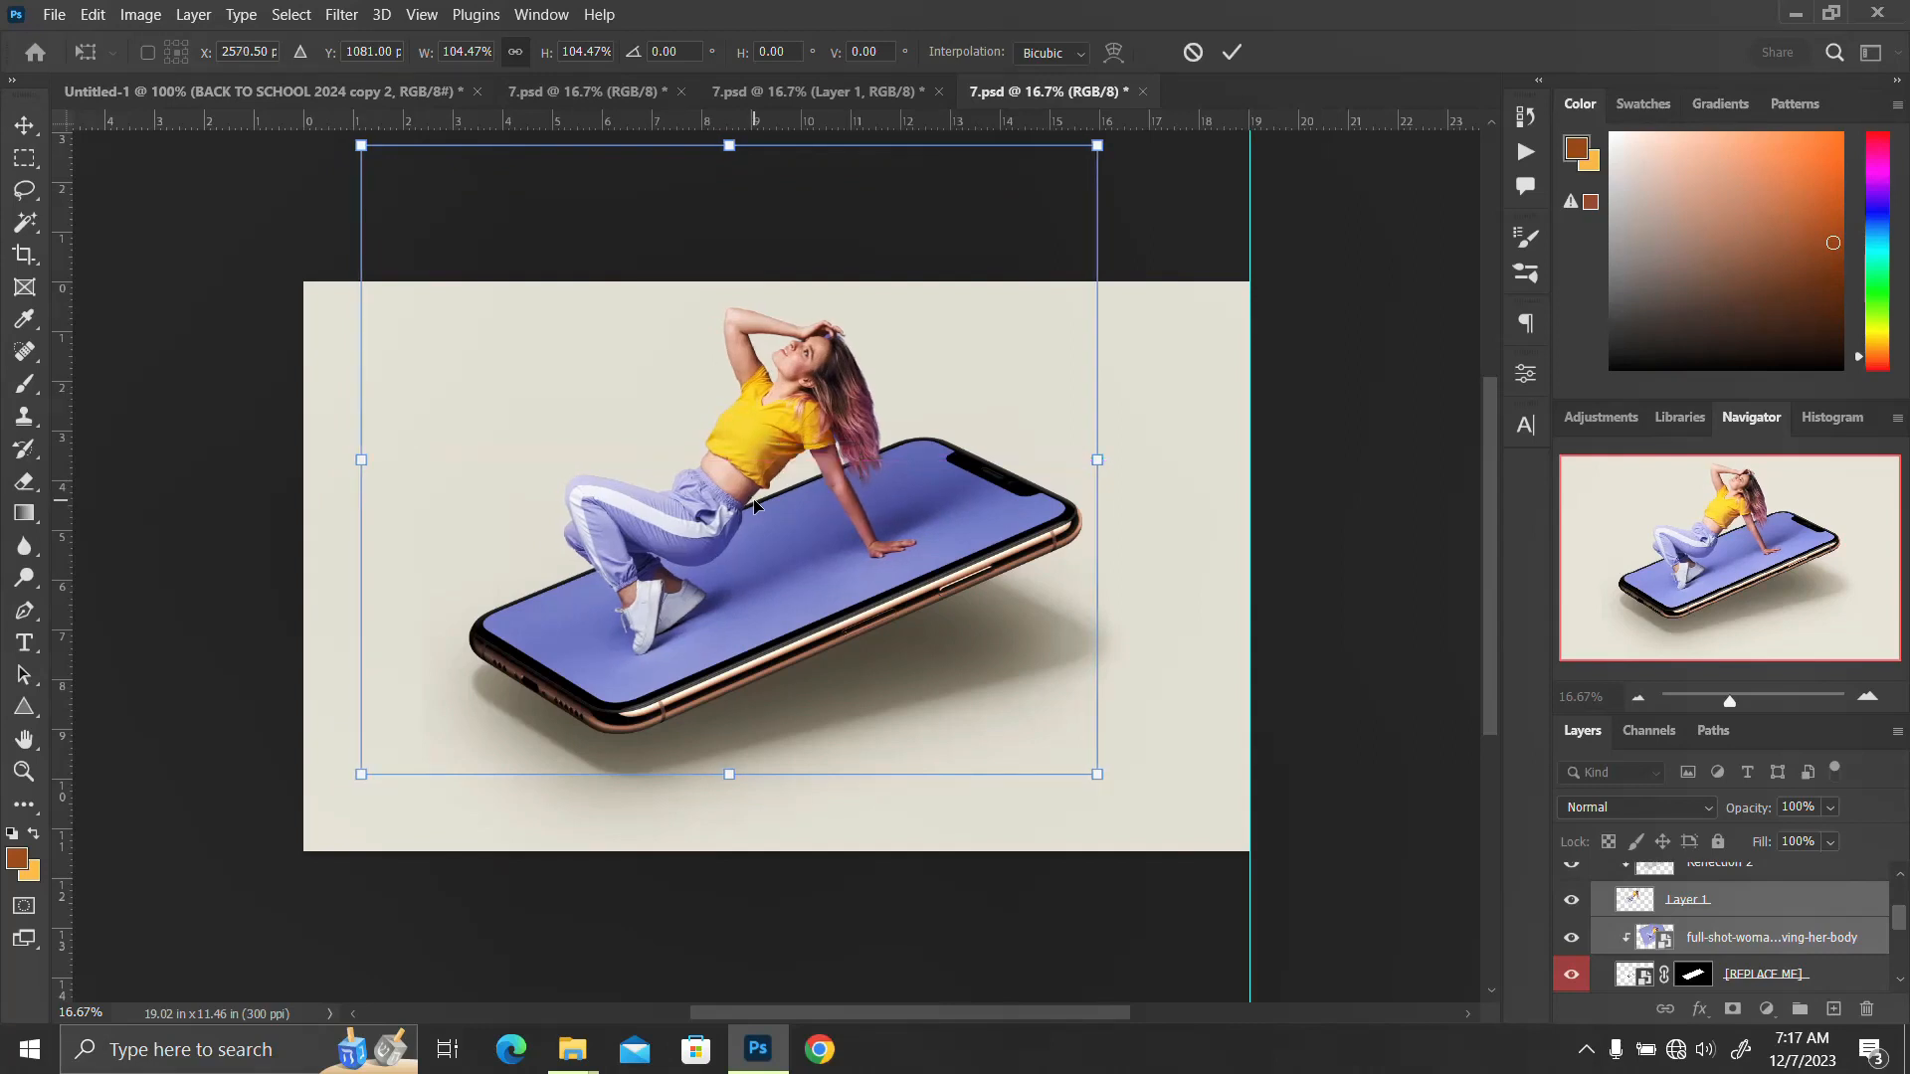
pyautogui.press('Return')
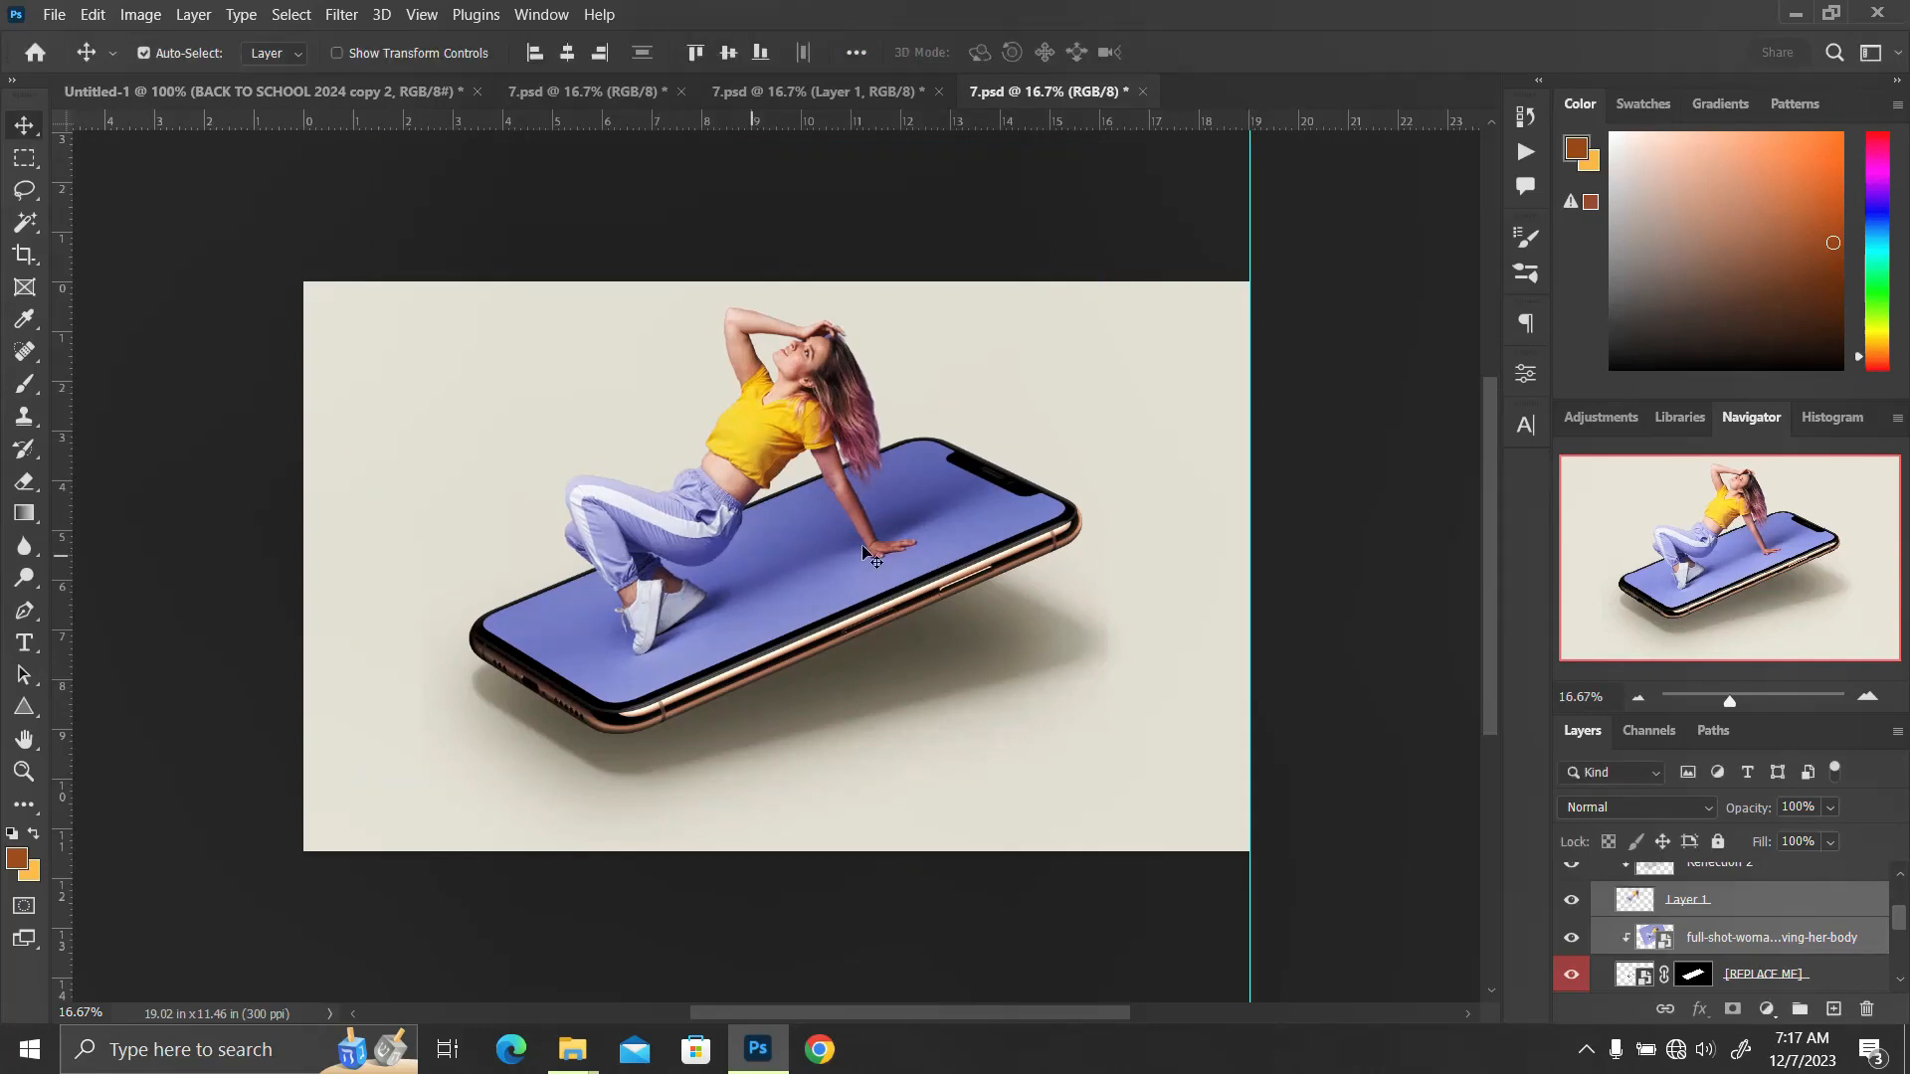
# - Compare the composition with the versions in the other two open 7.psd documents and return to the current document
pyautogui.scroll(1, 967, 524)
pyautogui.scroll(-1, 967, 524)
pyautogui.scroll(1, 838, 642)
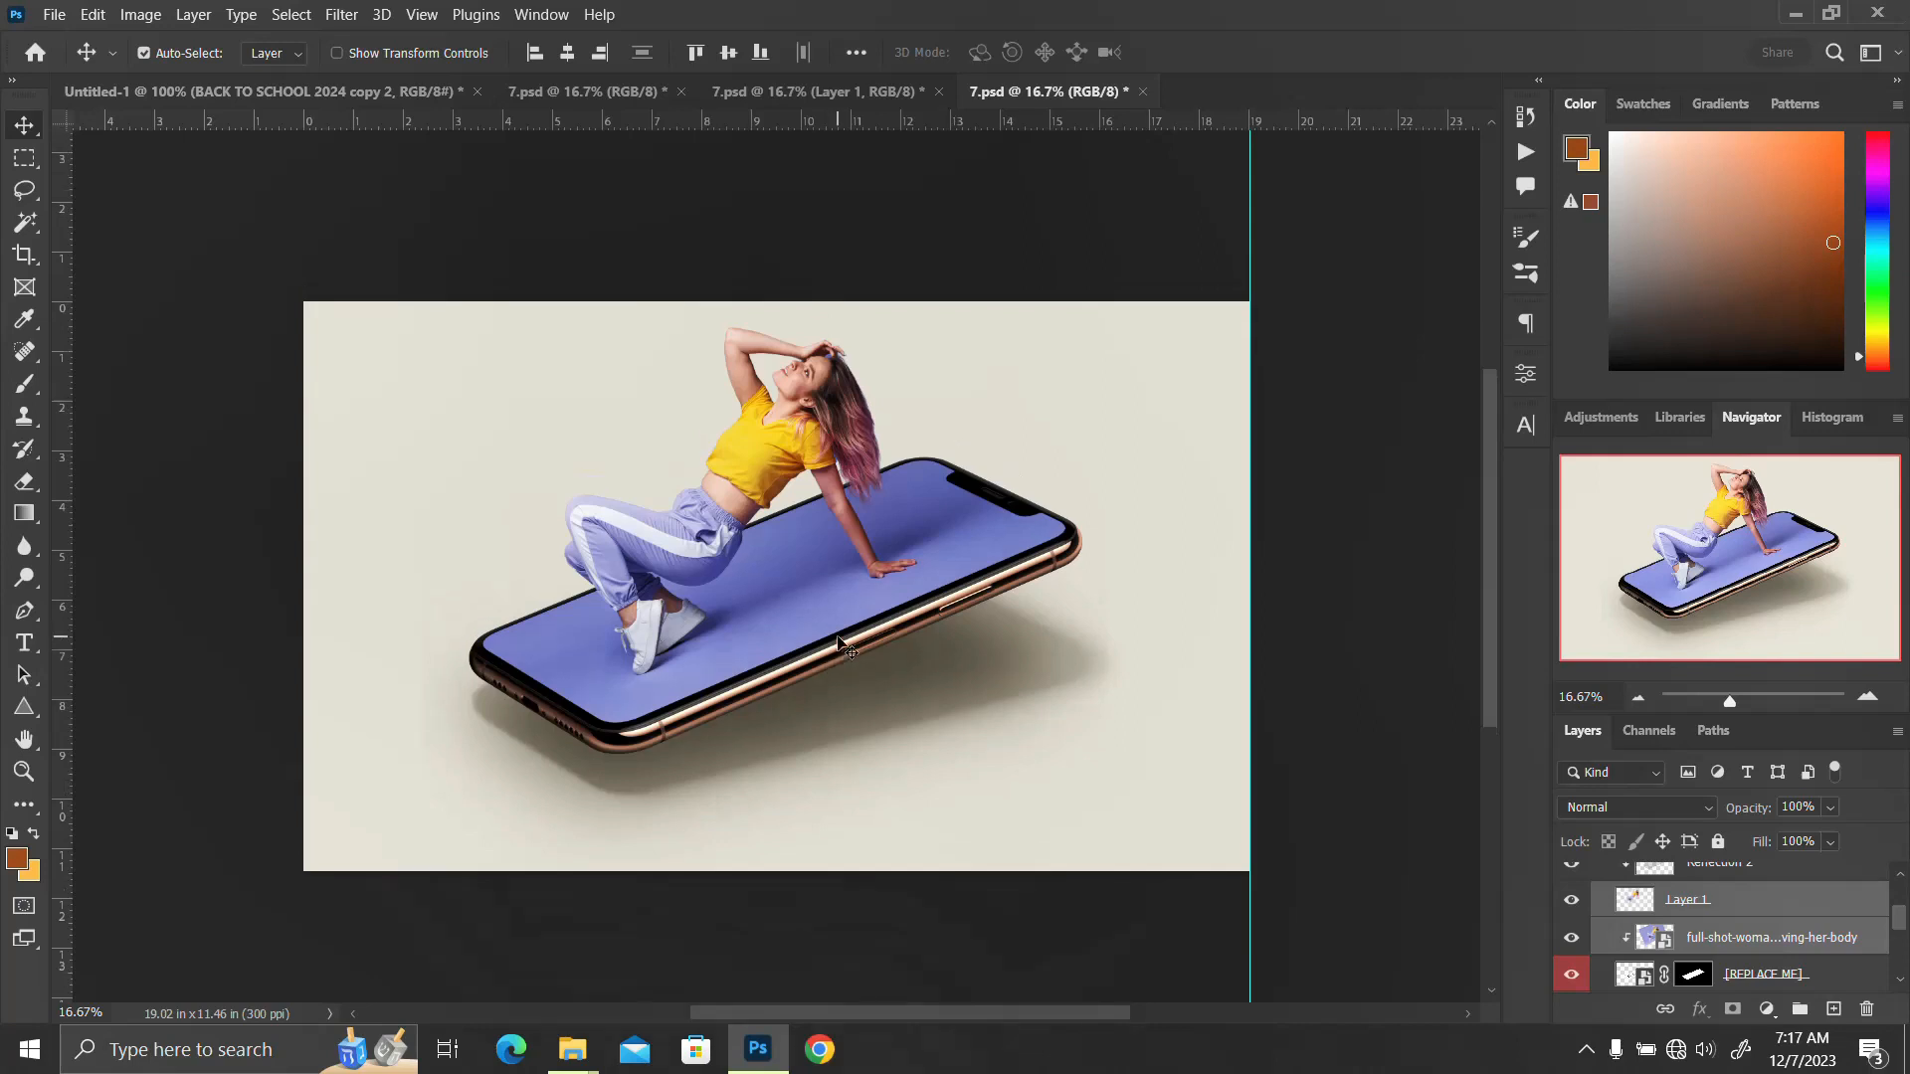
pyautogui.click(826, 98)
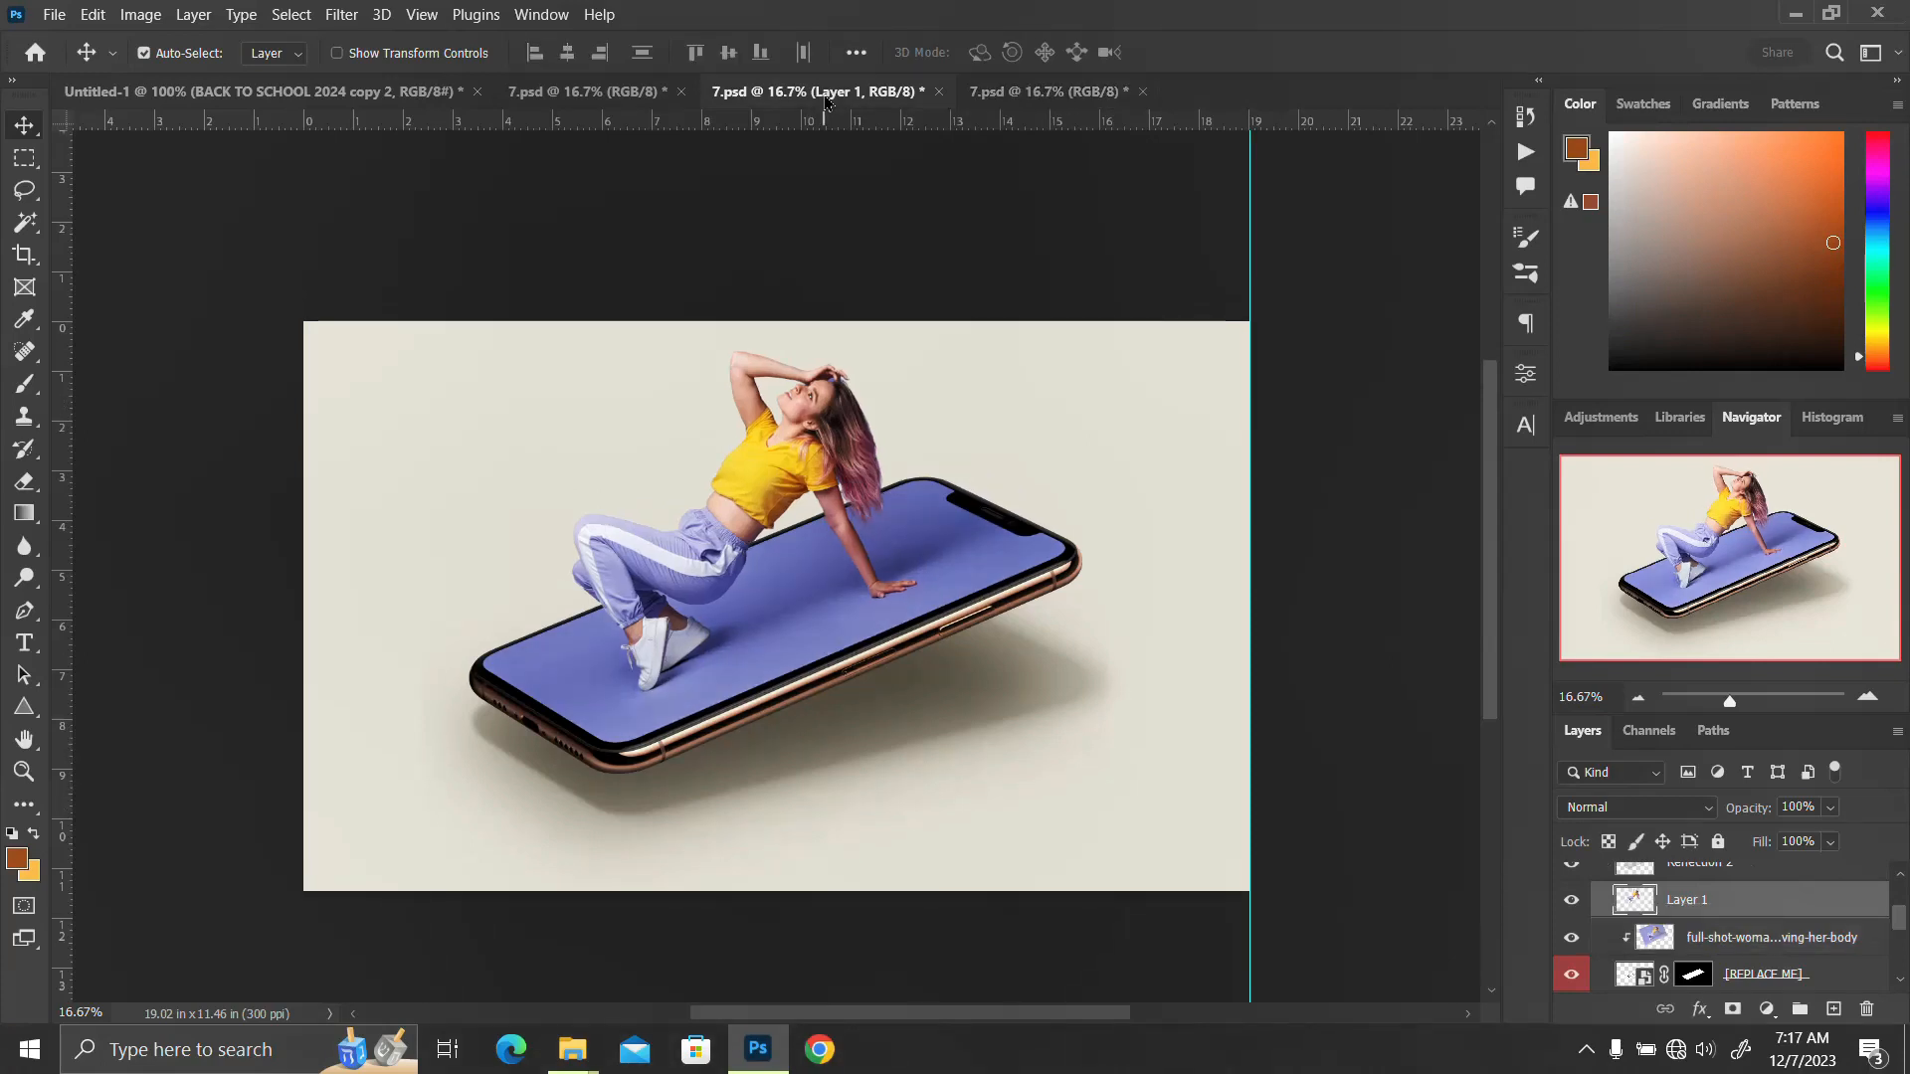
pyautogui.click(591, 96)
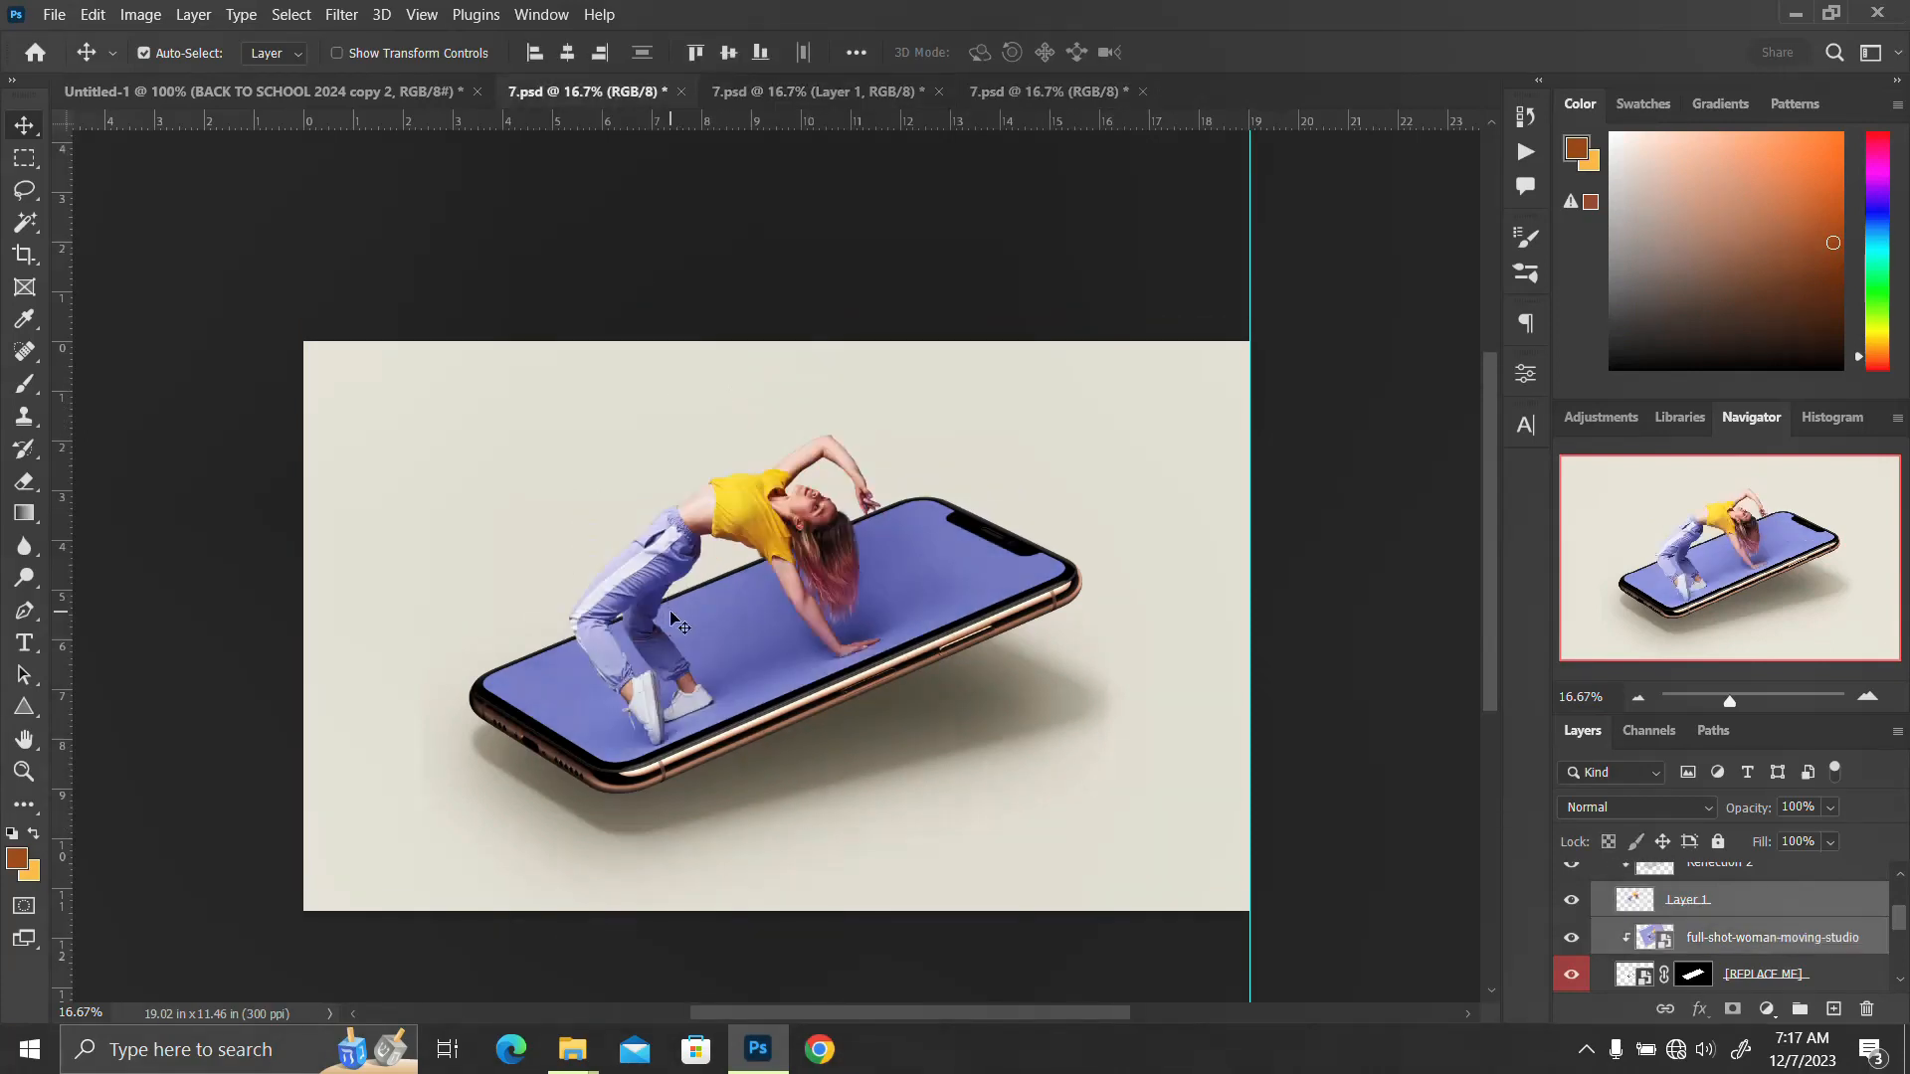
pyautogui.click(1008, 94)
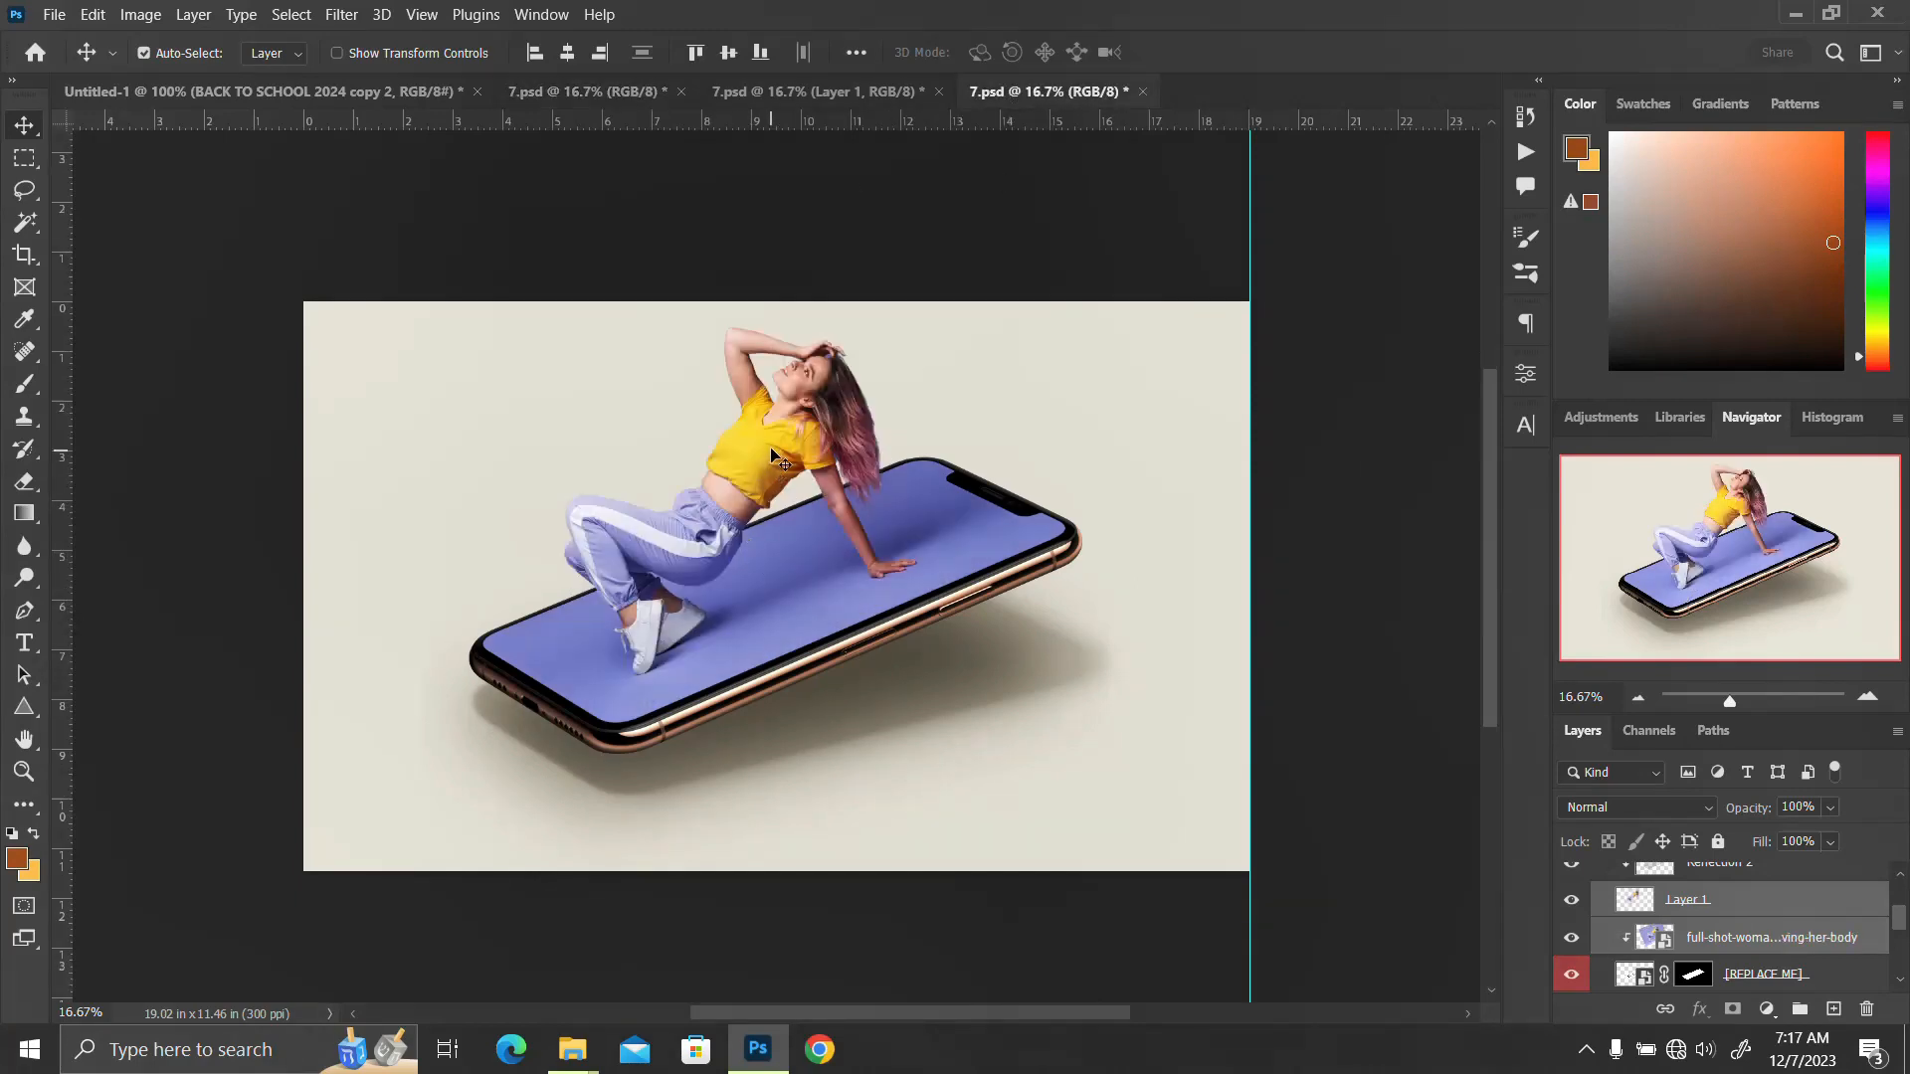